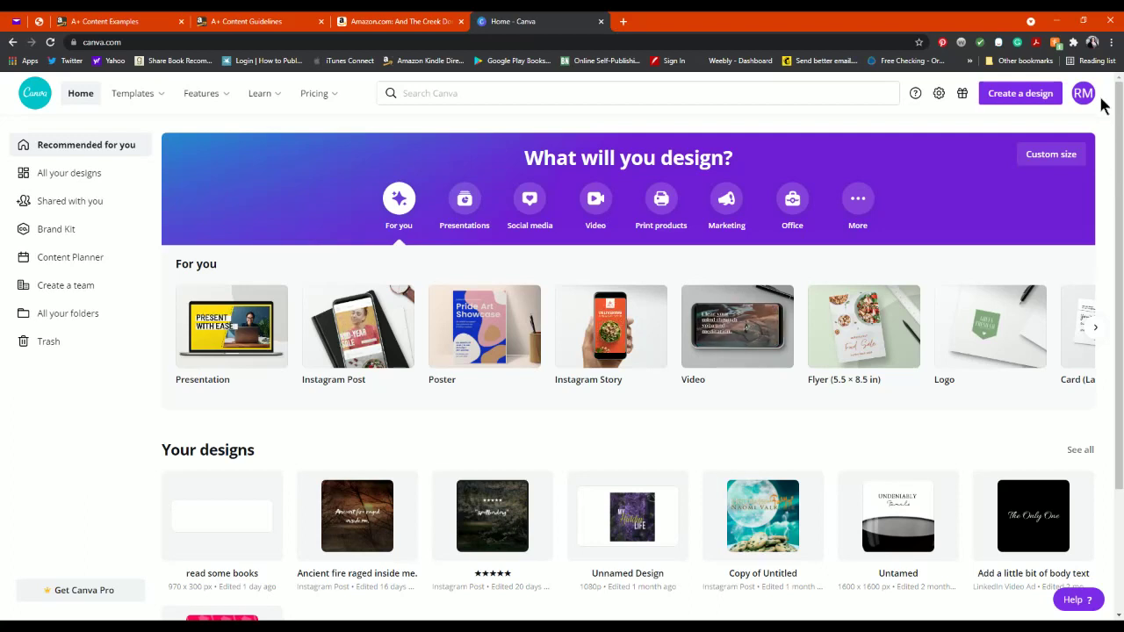
Step: Start a new custom-size design in Canva
click(1036, 104)
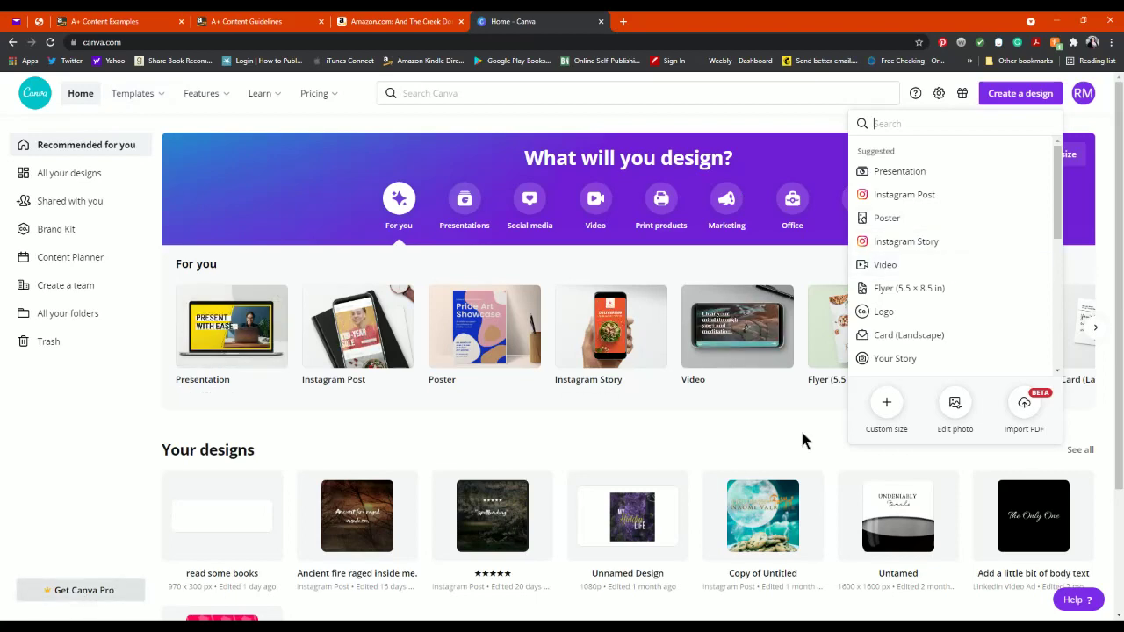
click(887, 405)
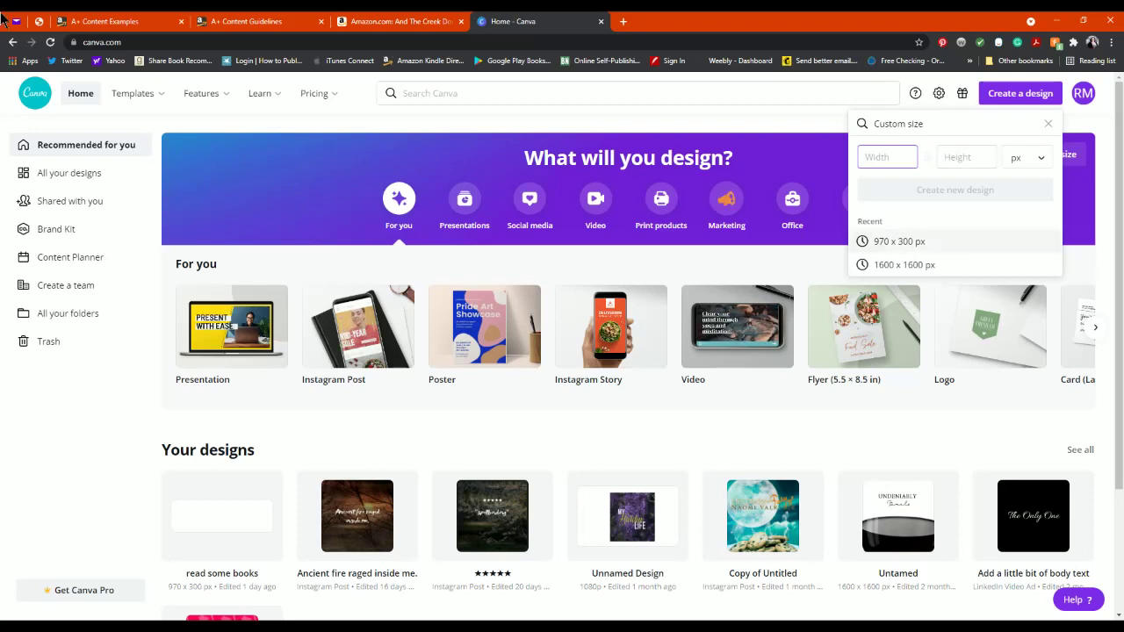
Step: Switch to the KDP A+ Content page and add a Standard Image & Dark Text Overlay module
click(40, 25)
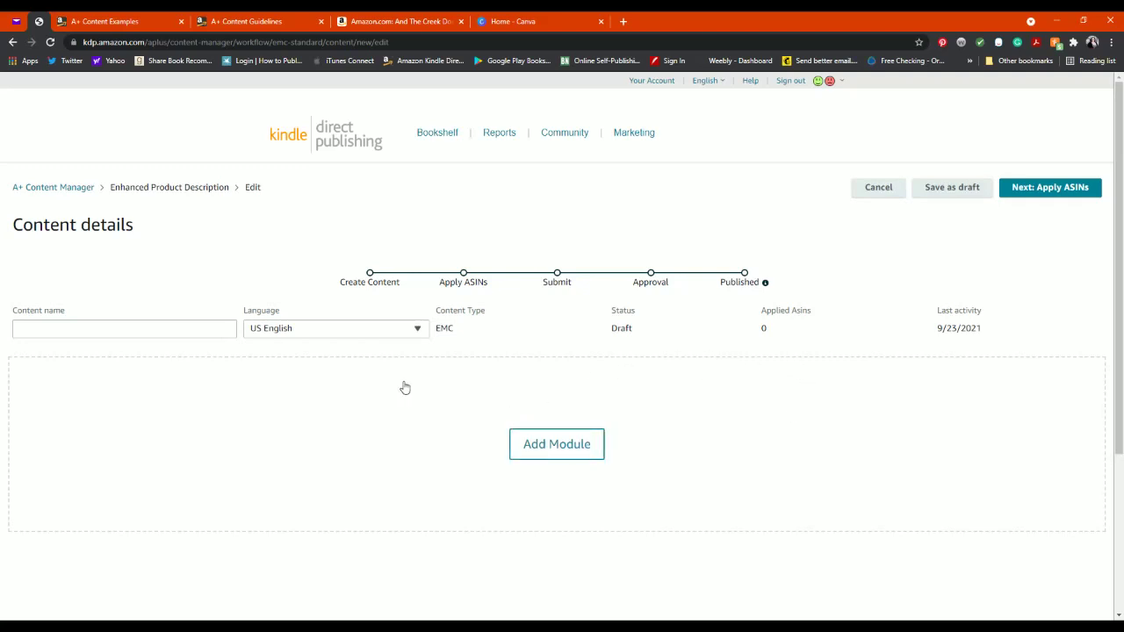
click(566, 442)
scroll(227, 299, down, 4)
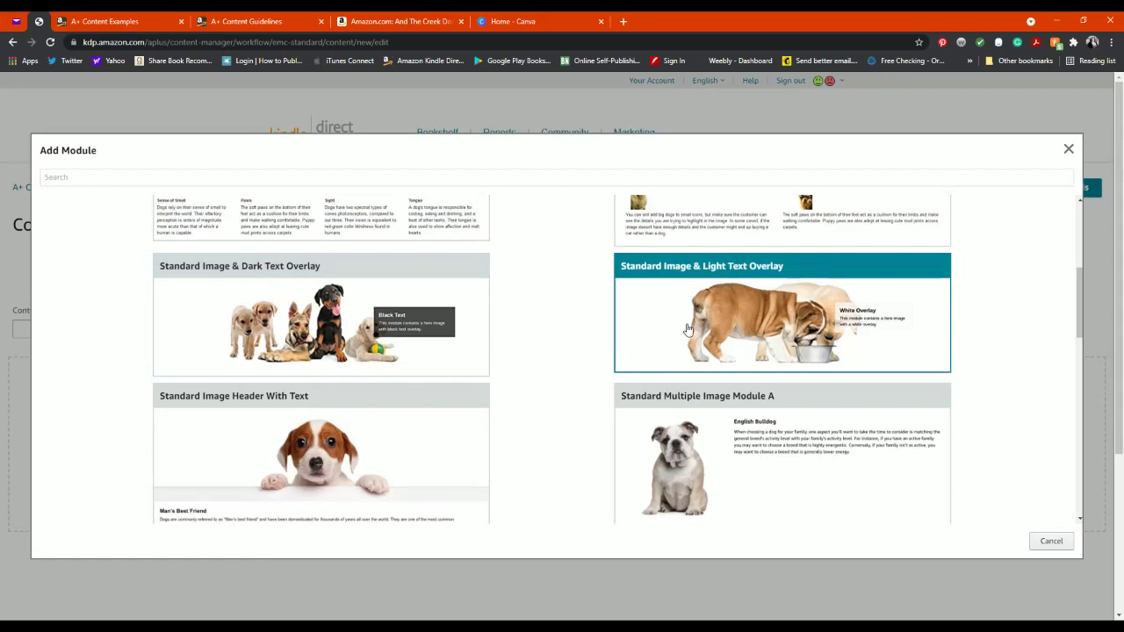
click(339, 322)
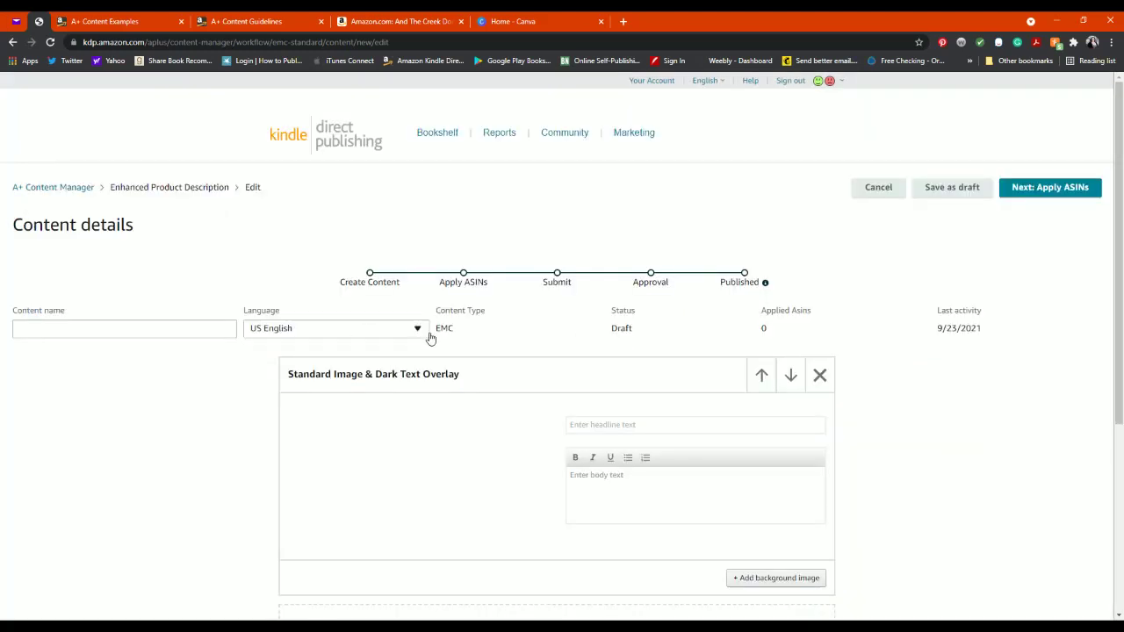
Step: Remove the overlay module from the content and add the Standard Image & Dark Text Overlay module again
scroll(427, 334, down, 2)
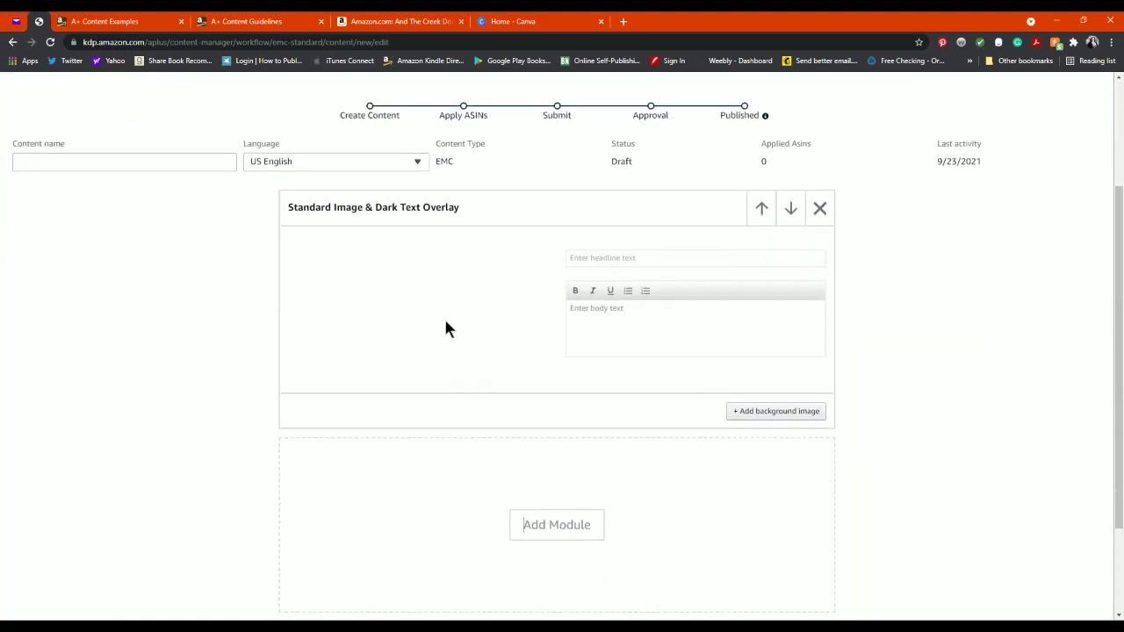
click(819, 200)
click(741, 371)
click(530, 269)
scroll(492, 332, down, 3)
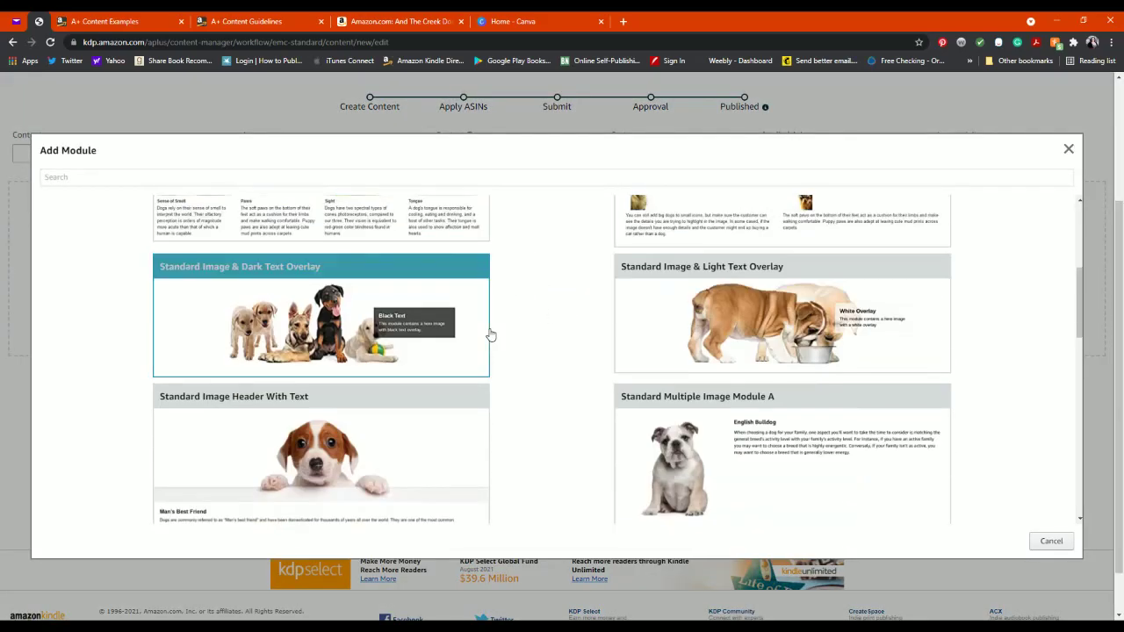
click(310, 314)
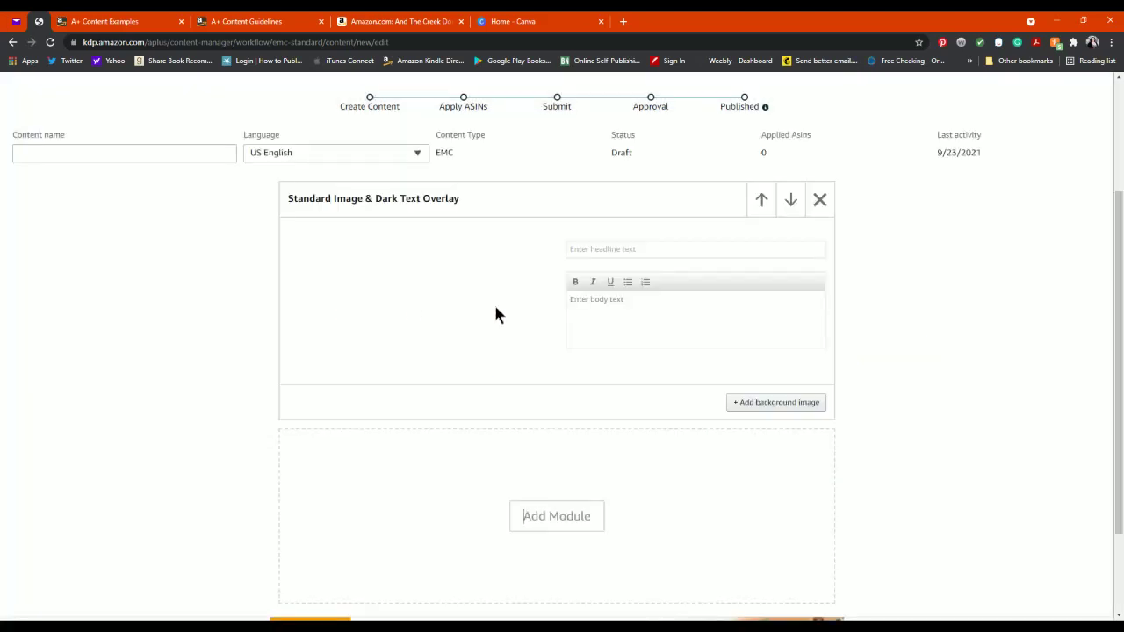
Step: Open the module's background image upload and check the minimum image dimensions required
click(752, 406)
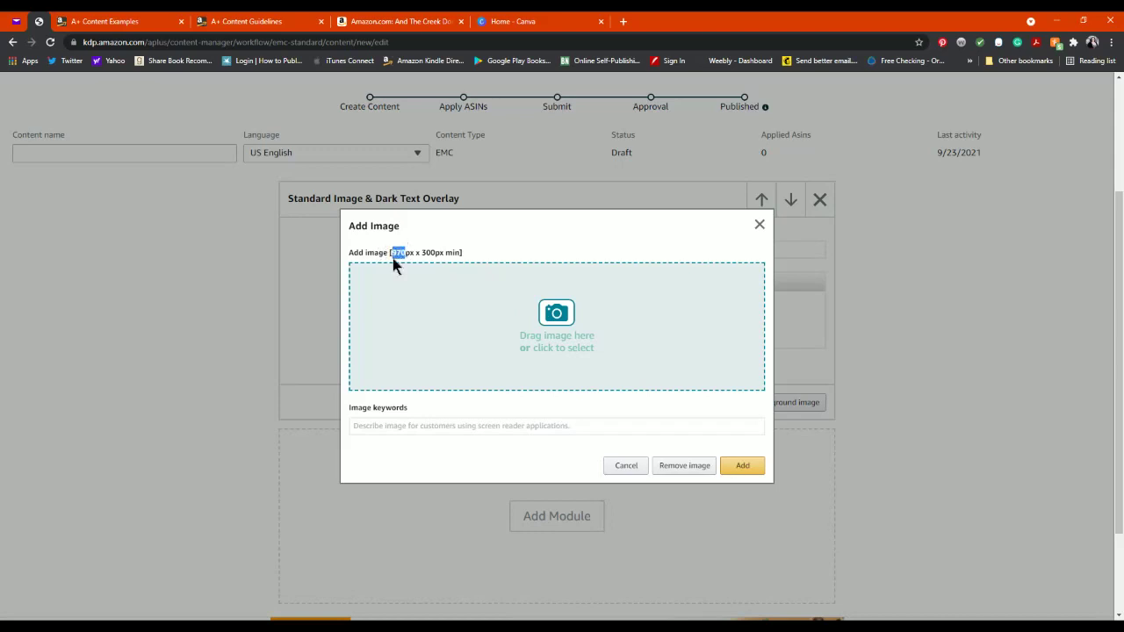
drag(433, 252, 422, 252)
click(394, 253)
Step: Switch back to Canva and create a blank design with the recent 970 x 300 px size
click(520, 20)
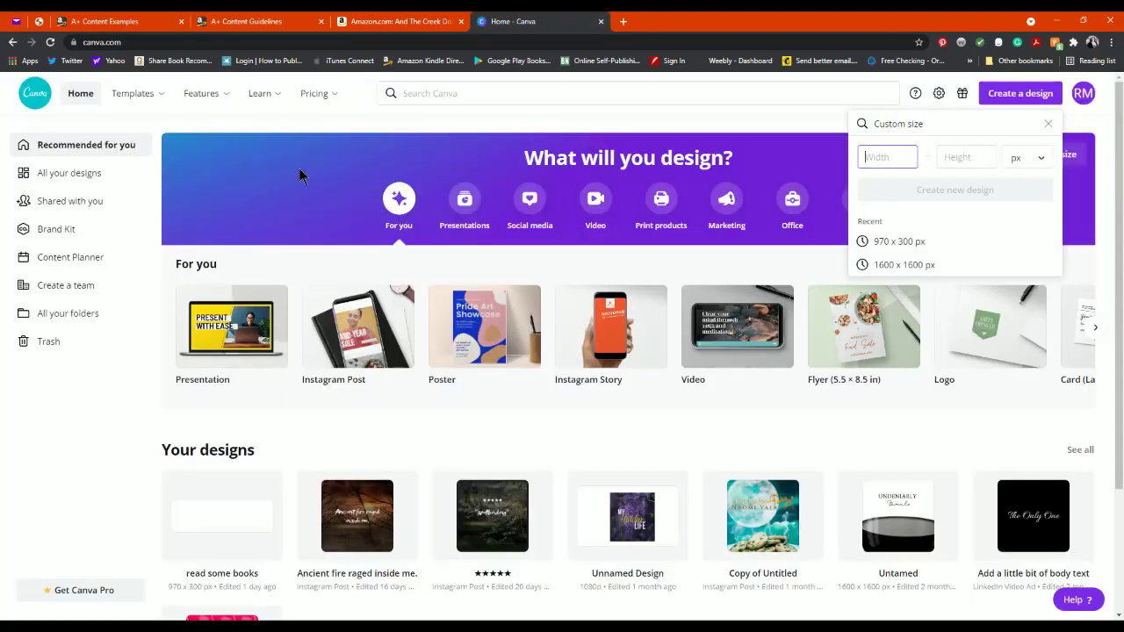
click(910, 246)
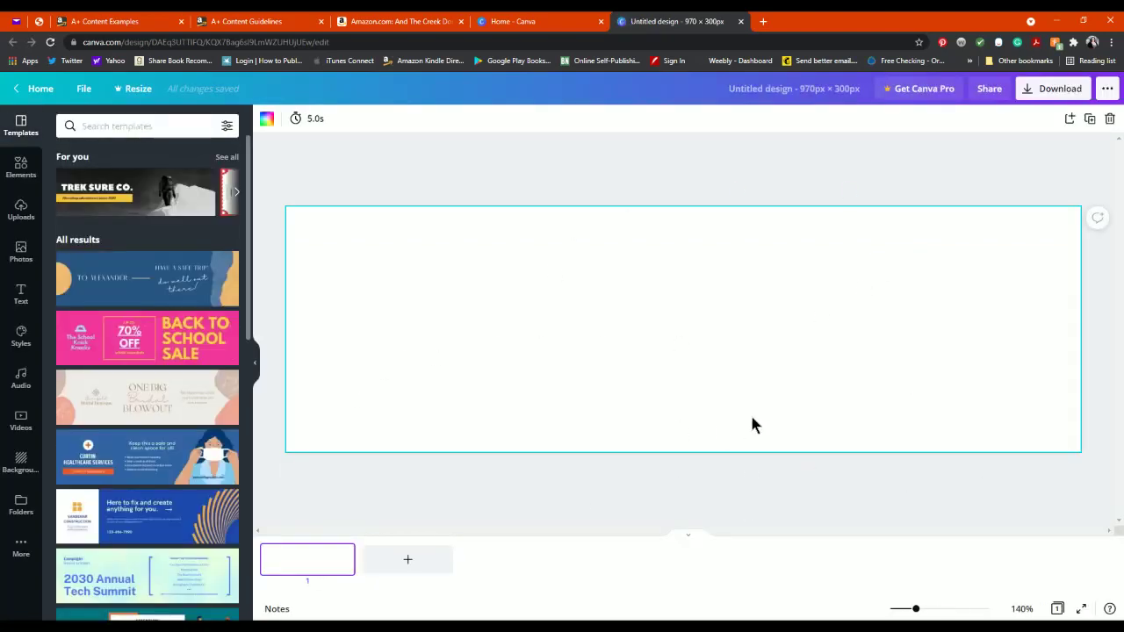
Step: Browse the trending stock photos for a suitable banner image
click(22, 252)
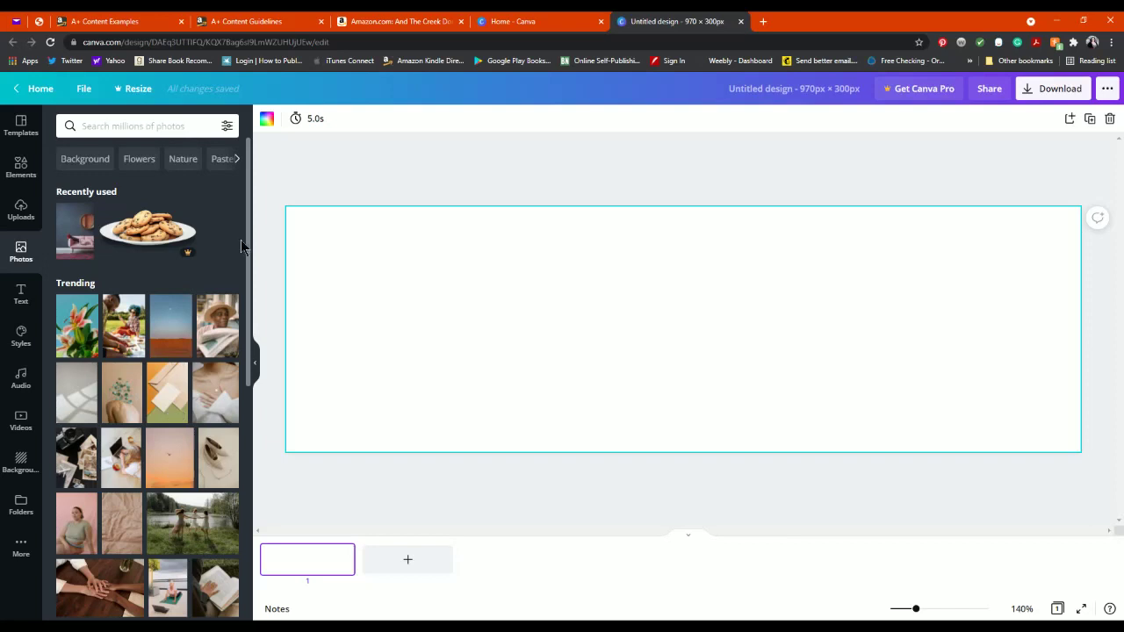
scroll(249, 251, down, 2)
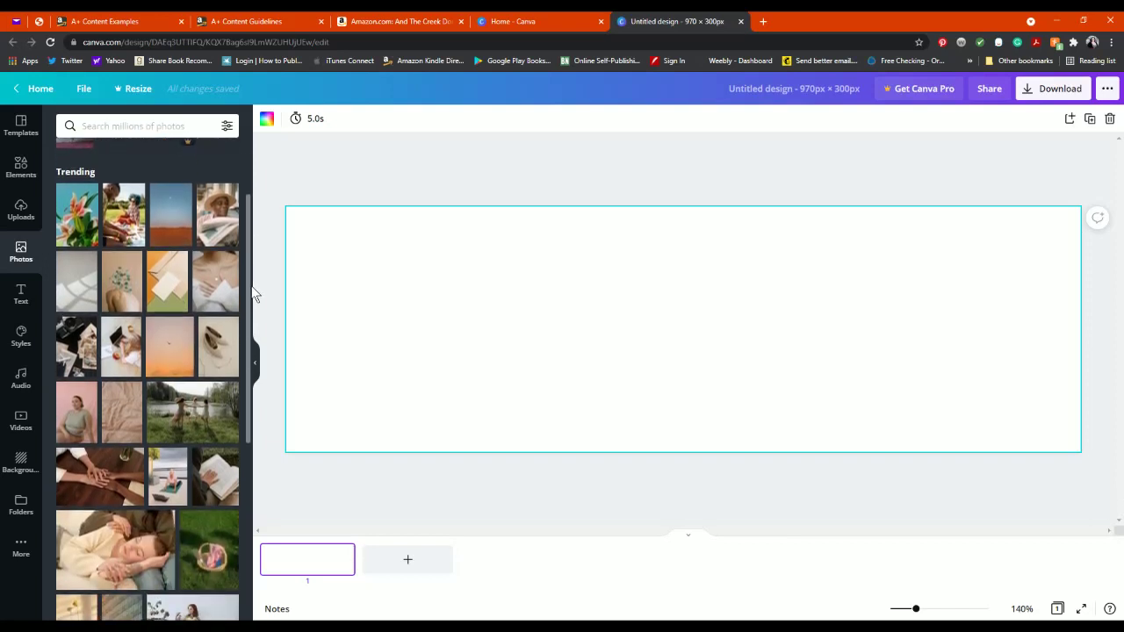
scroll(254, 296, down, 5)
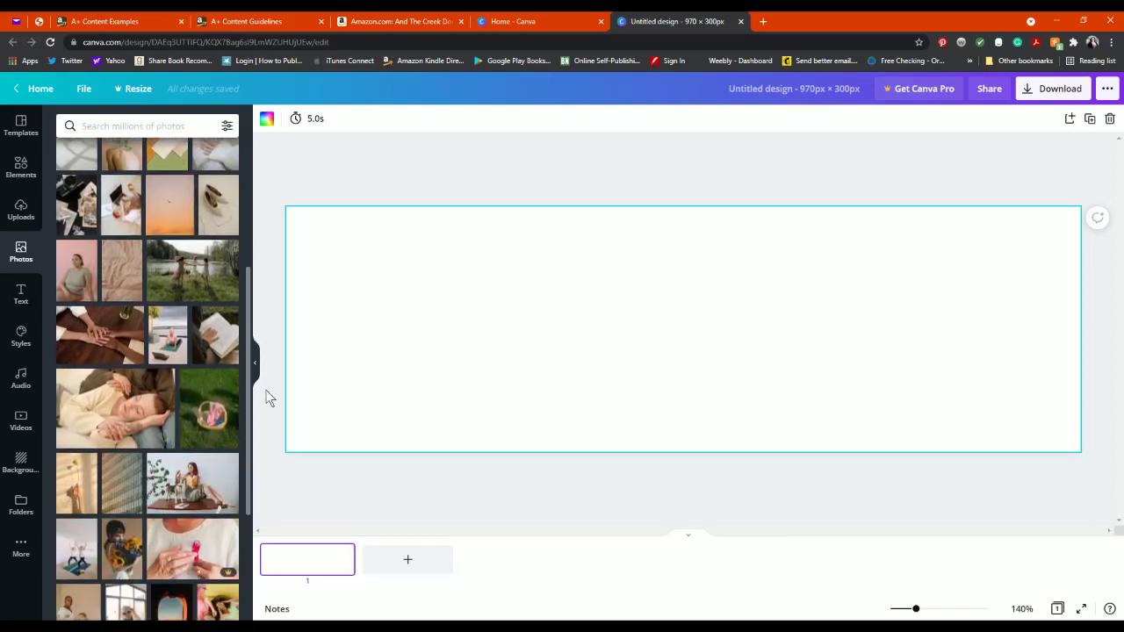
scroll(269, 420, down, 4)
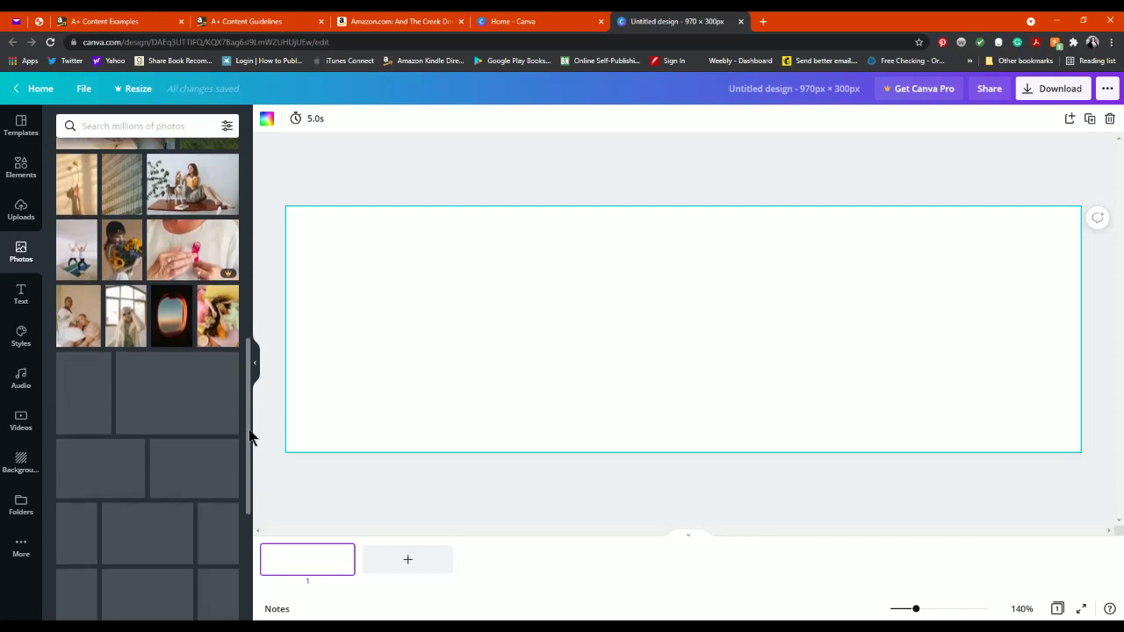
scroll(244, 404, down, 4)
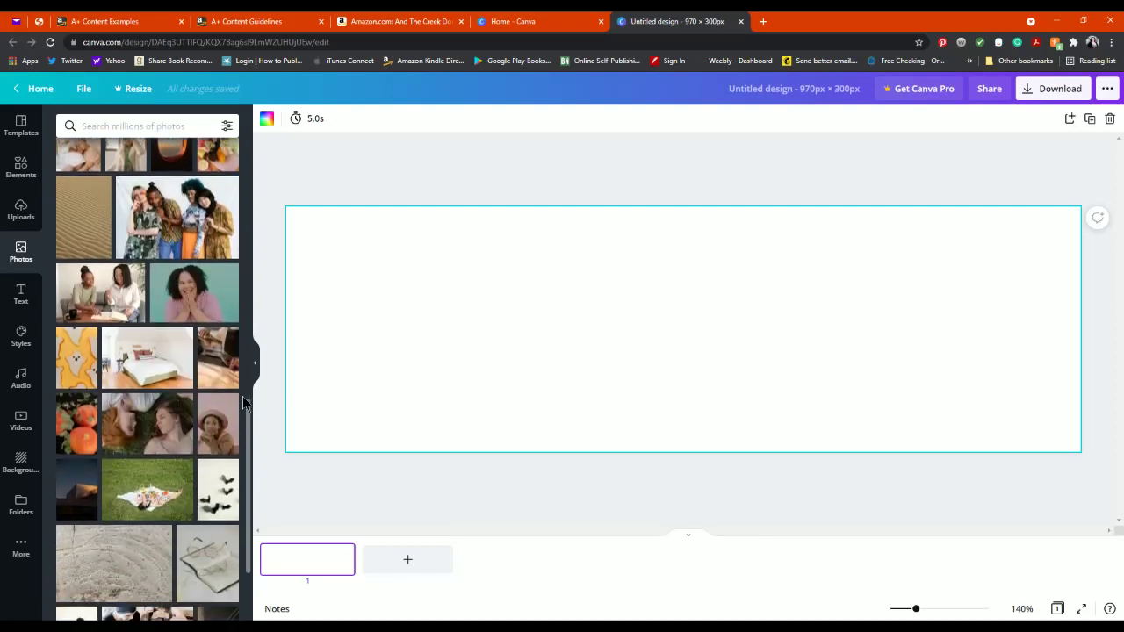
scroll(243, 396, down, 3)
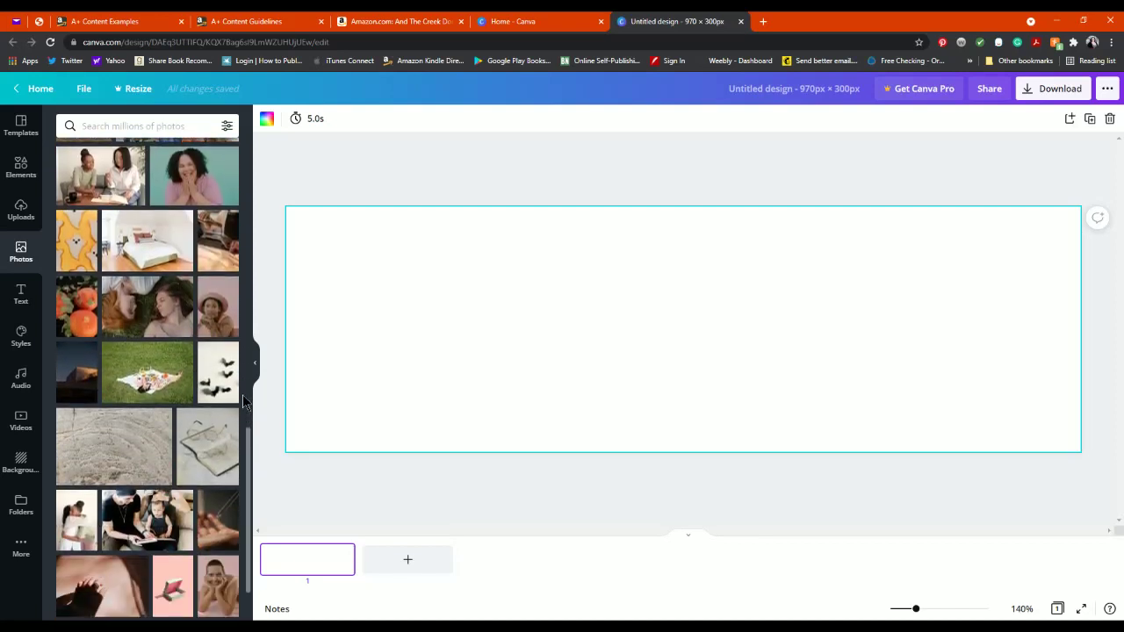
scroll(244, 400, down, 10)
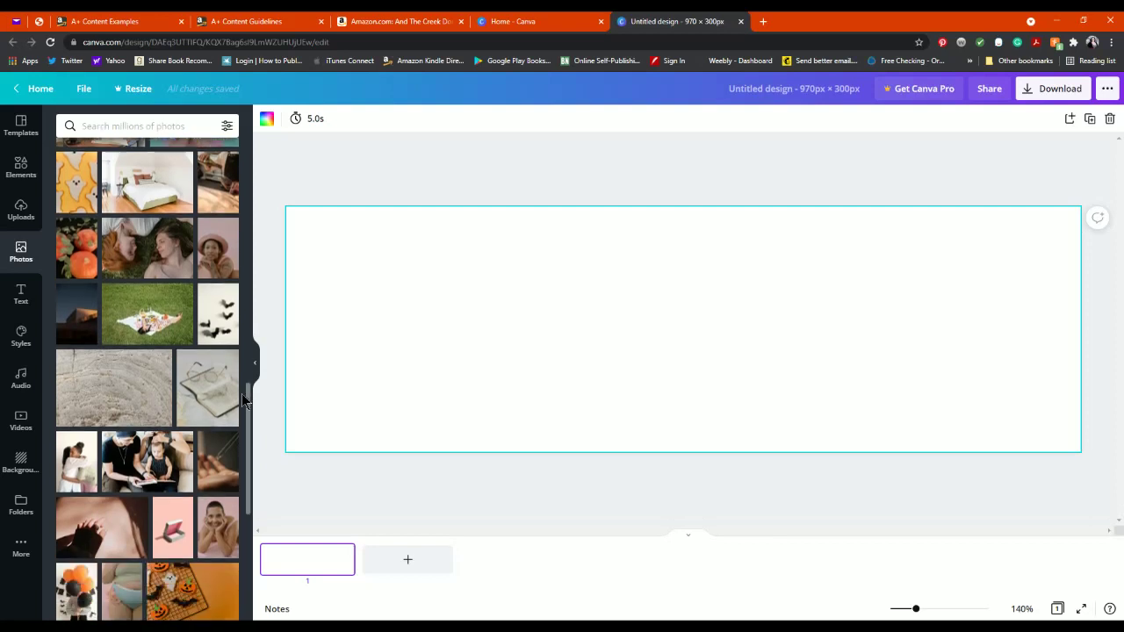
scroll(241, 392, down, 10)
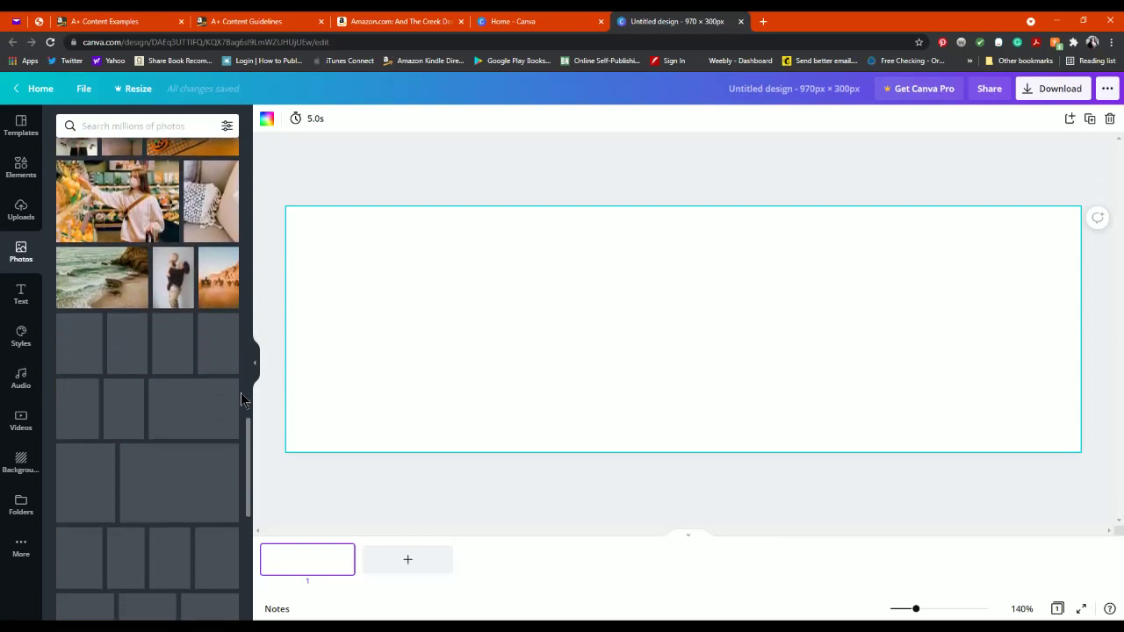
scroll(234, 379, up, 20)
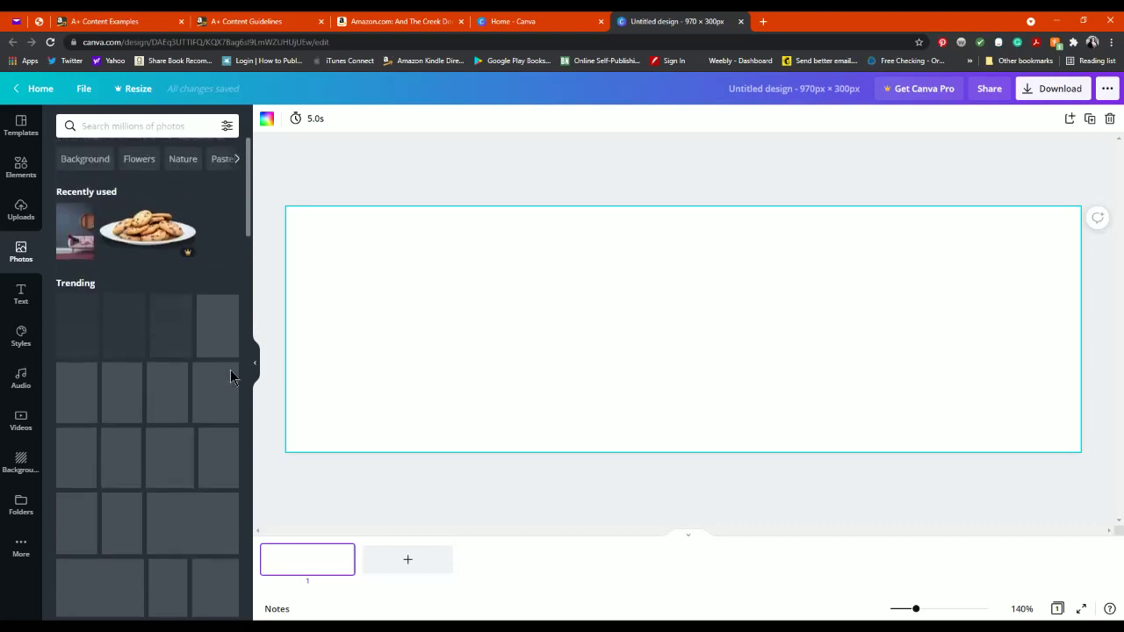
Step: Add the recently used red-heels-on-pink-sofa photo and enlarge it to fill the banner, with the legs and sofa in view
click(74, 233)
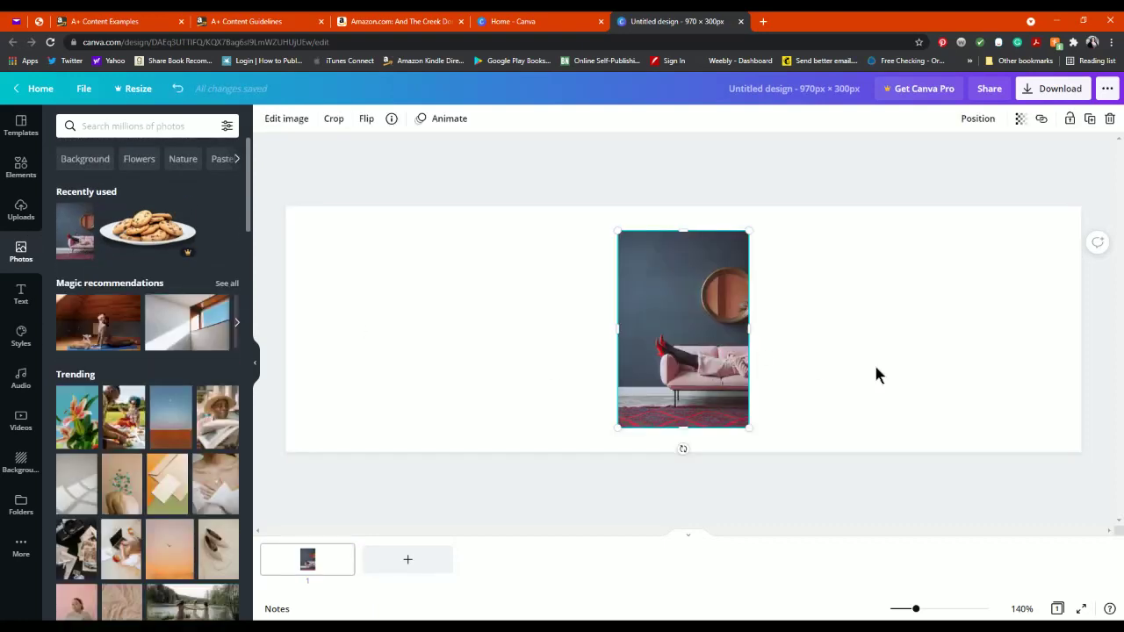
drag(915, 610, 906, 608)
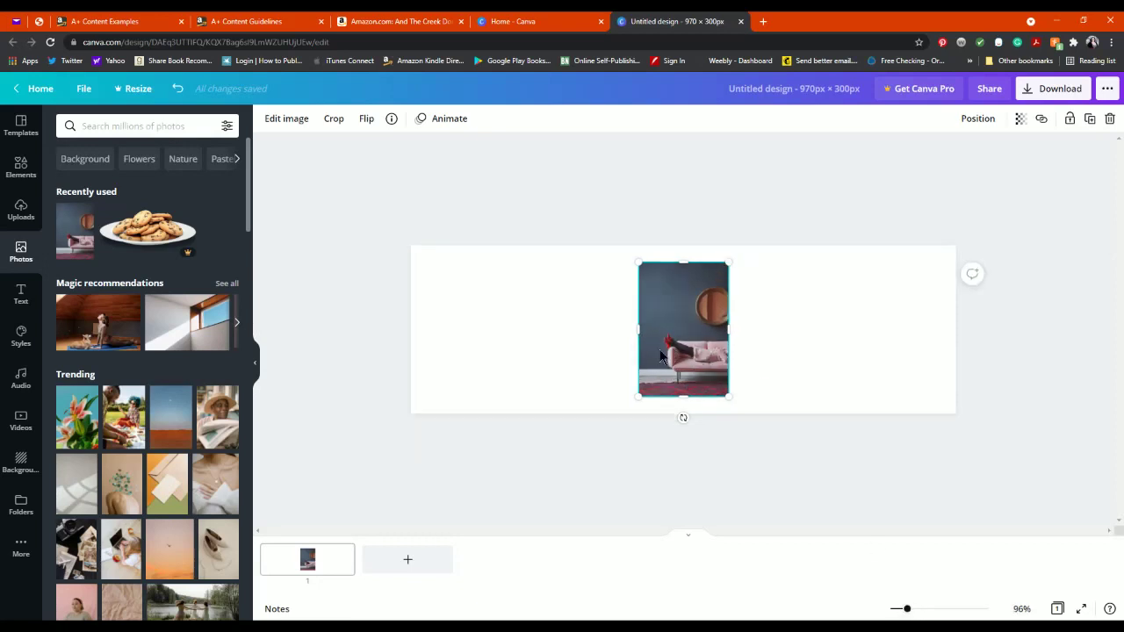
drag(793, 234, 977, 113)
drag(639, 397, 255, 605)
drag(685, 242, 691, 218)
drag(898, 244, 960, 251)
drag(807, 349, 827, 370)
click(1028, 351)
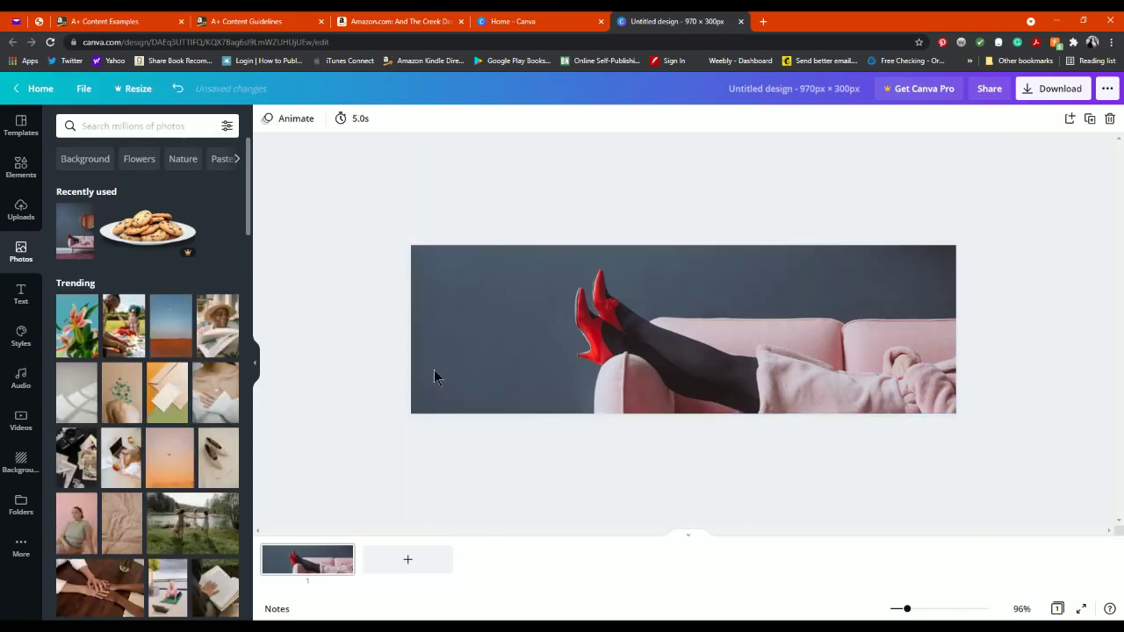
click(1108, 89)
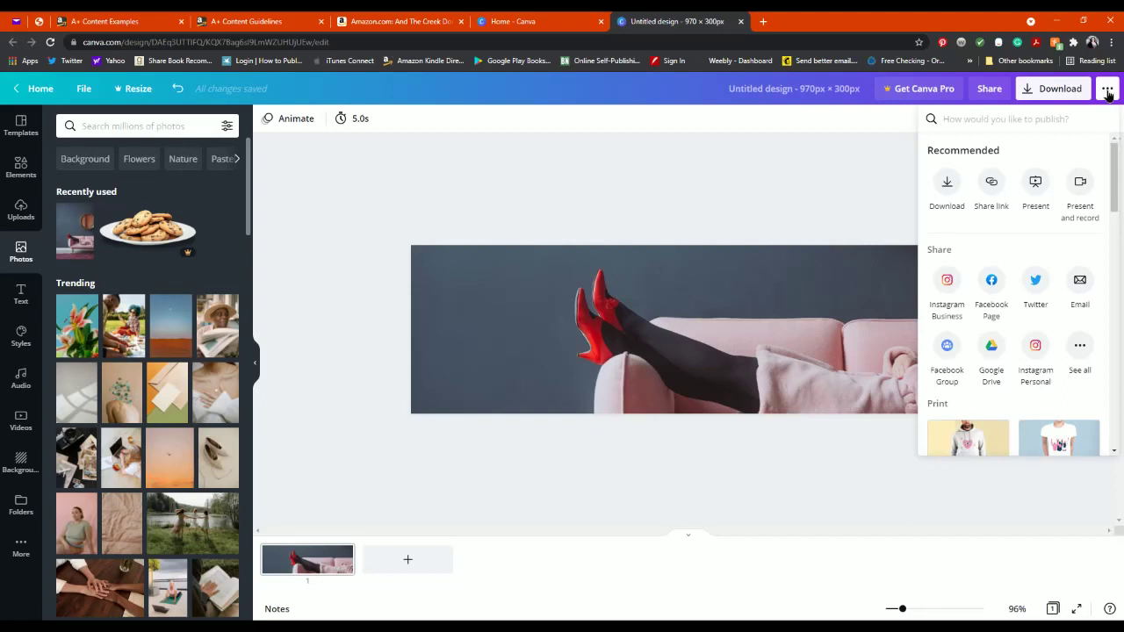
click(867, 220)
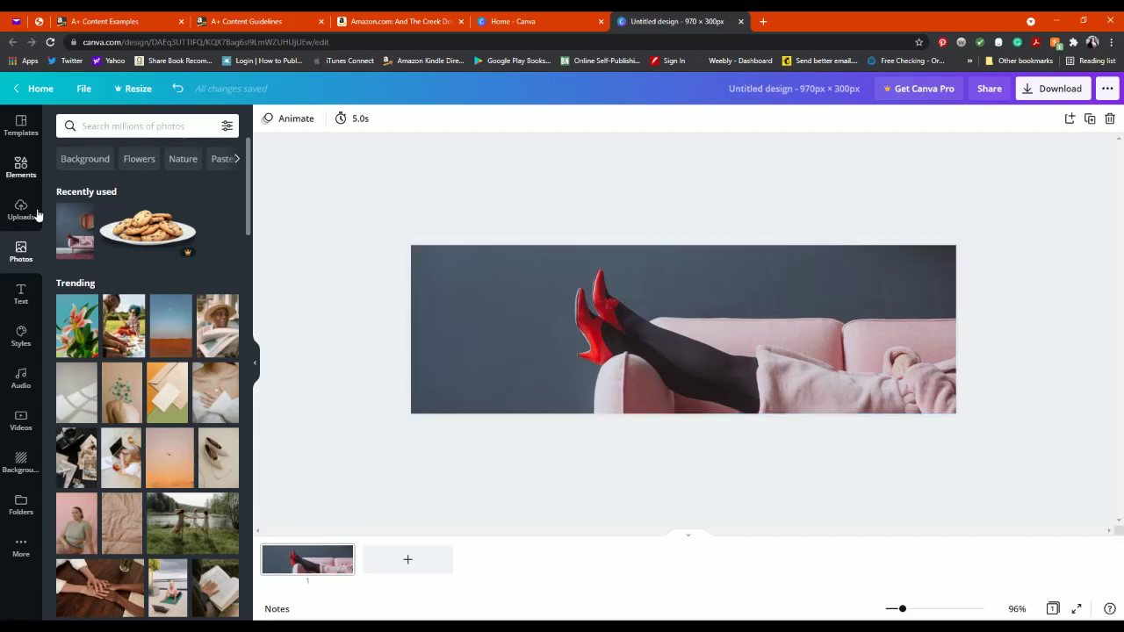
Step: Add a heading over the empty wall beside the red heels, reduce it to about size 21.4 and make it read "read some books"
click(19, 297)
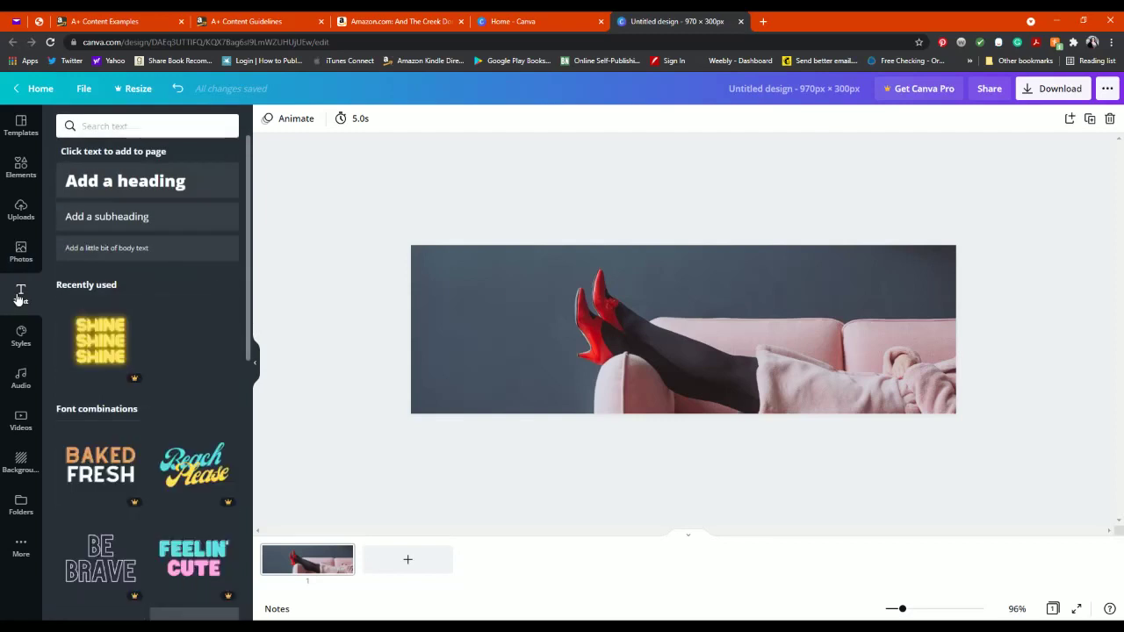
click(137, 189)
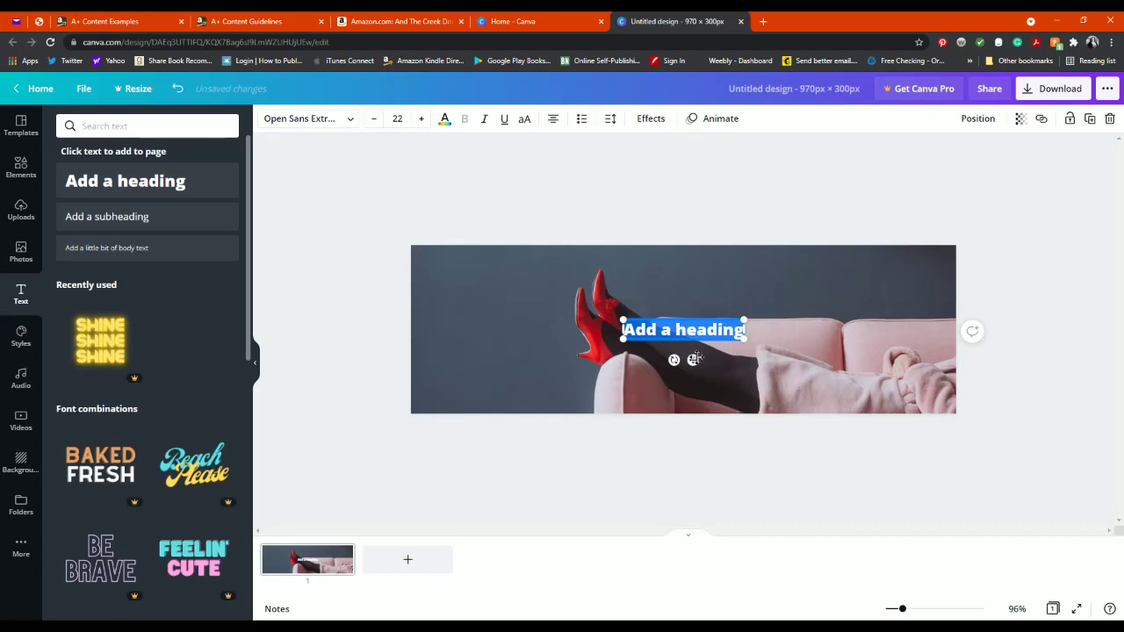
drag(544, 310, 502, 310)
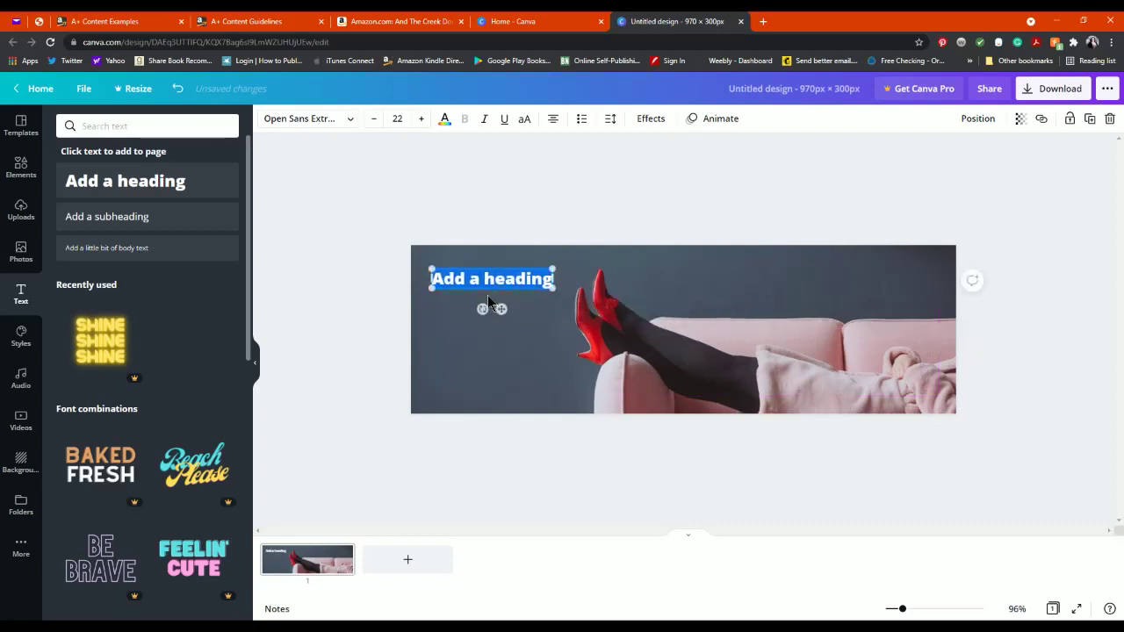
drag(431, 288, 452, 326)
drag(548, 290, 549, 290)
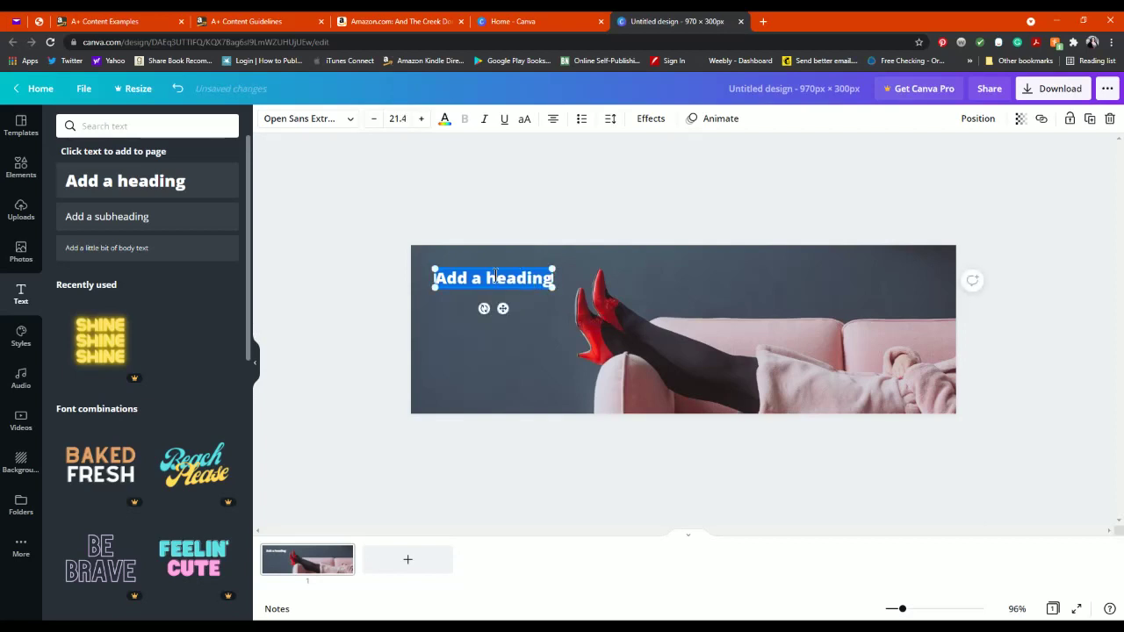
text(read)
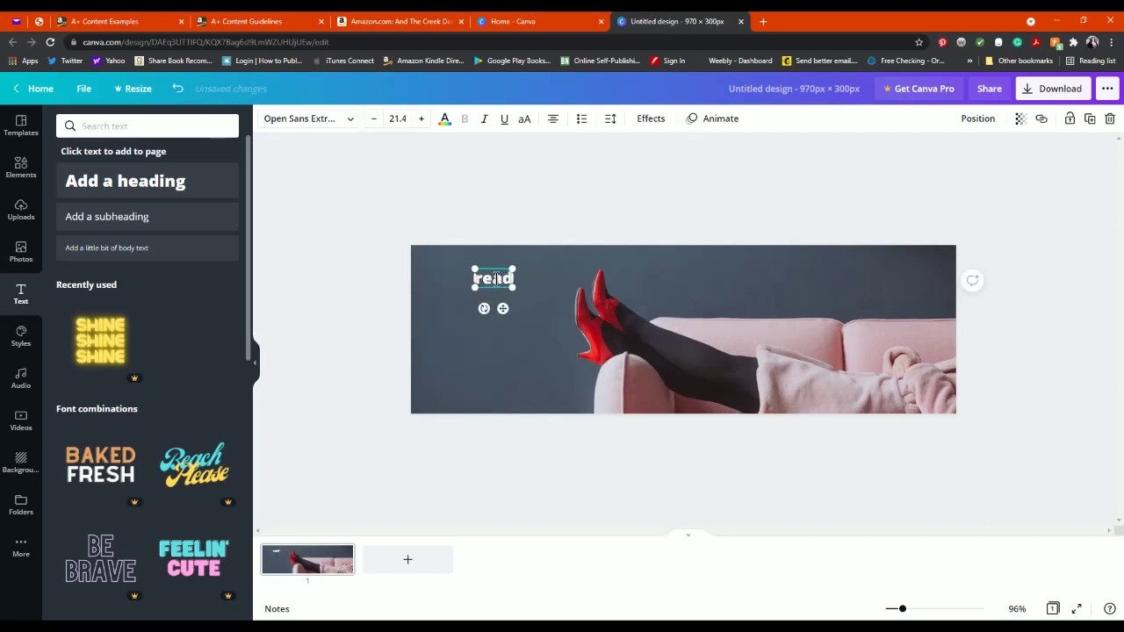
text( some books)
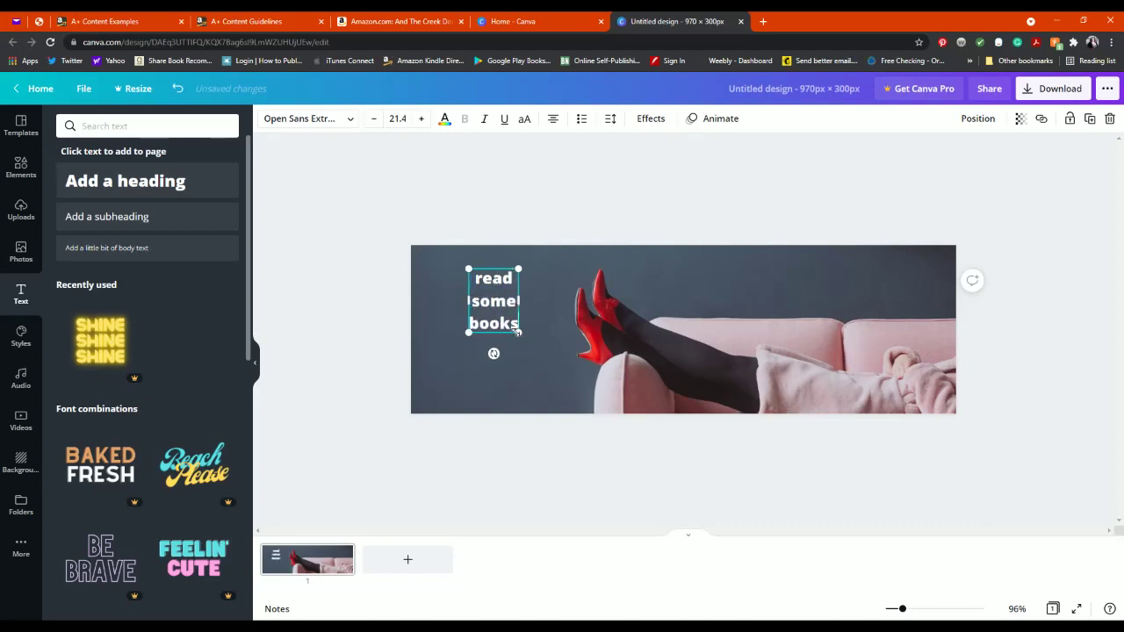
Step: Enlarge the "read some books" heading to about size 35.6 and center it on the empty wall area beside the heels
drag(518, 332, 550, 375)
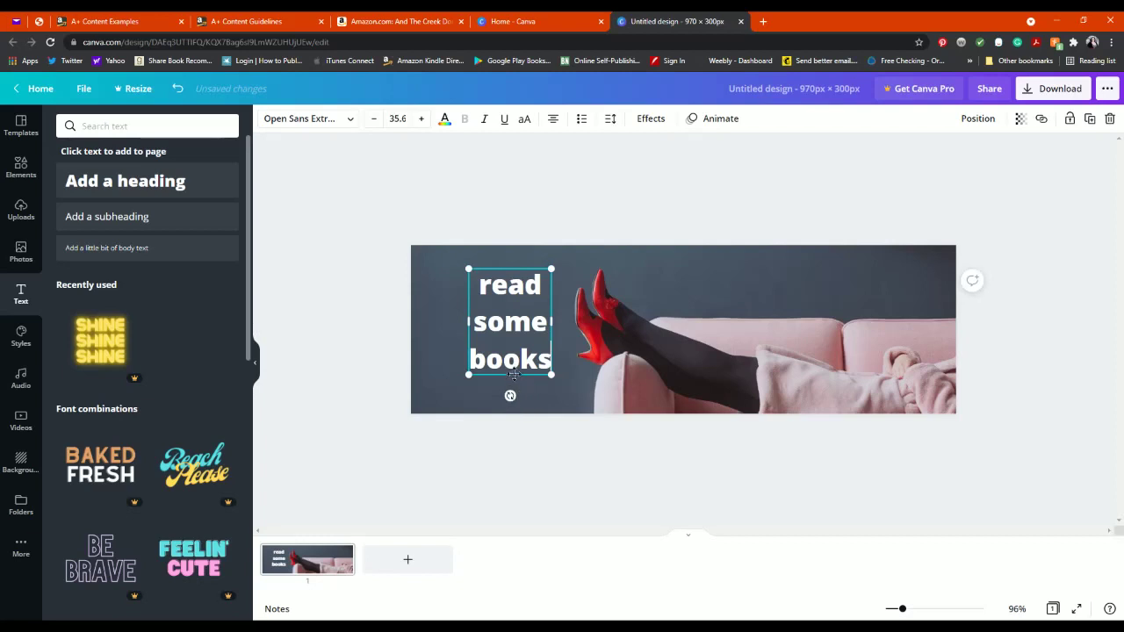
drag(511, 376, 501, 384)
click(553, 192)
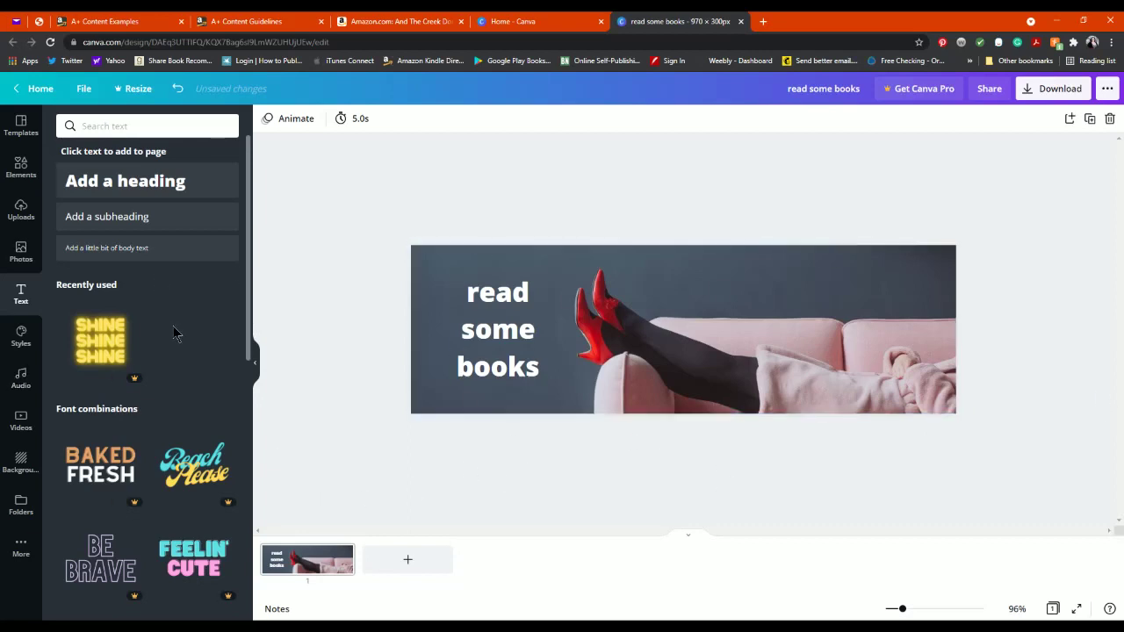
Step: Try the Abys and Cardo style sets on the "read some books" heading
click(767, 314)
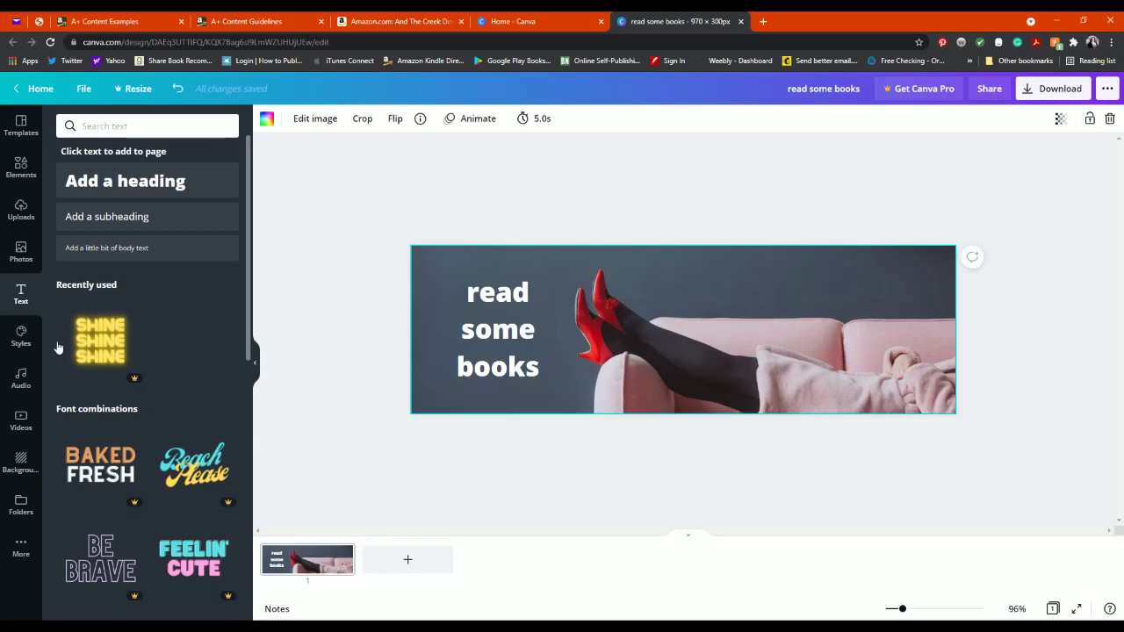
click(23, 332)
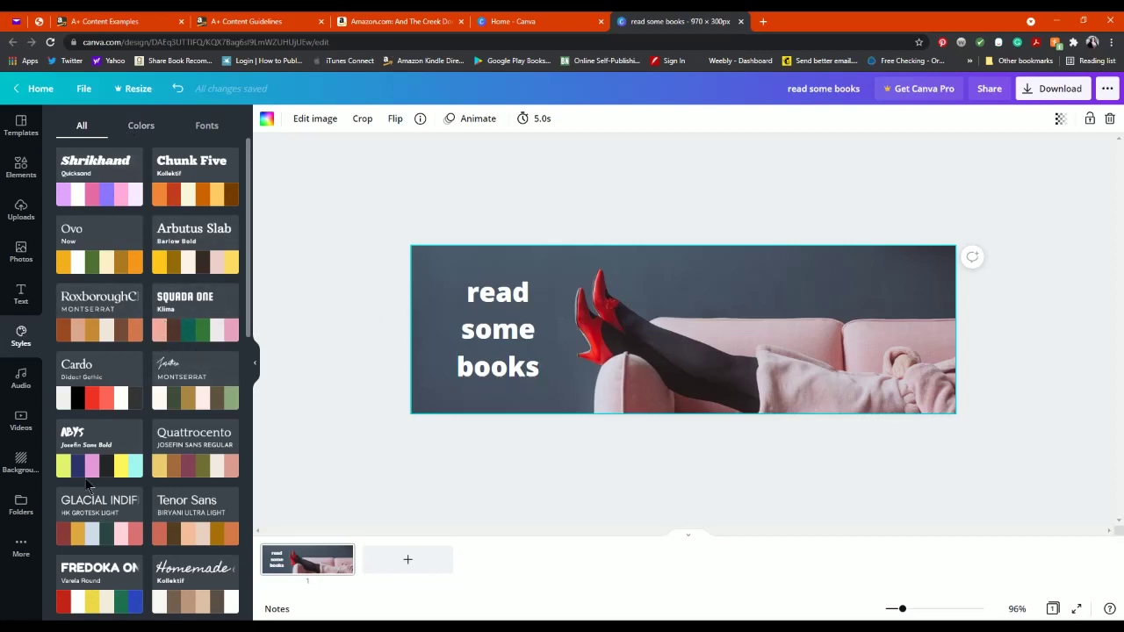
click(503, 339)
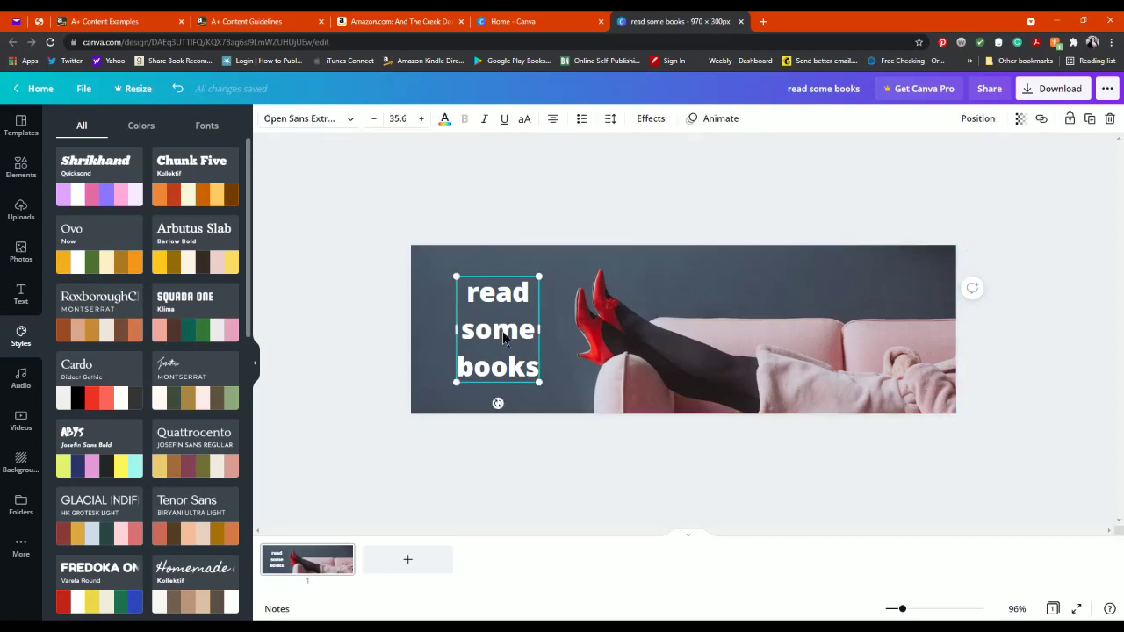
click(85, 454)
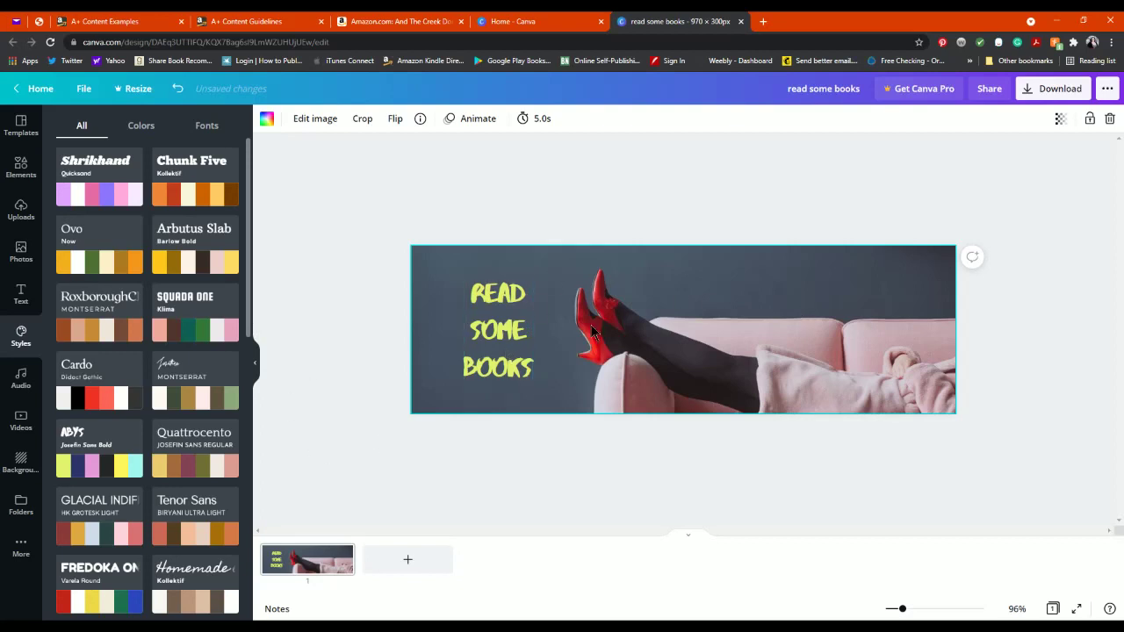
click(90, 375)
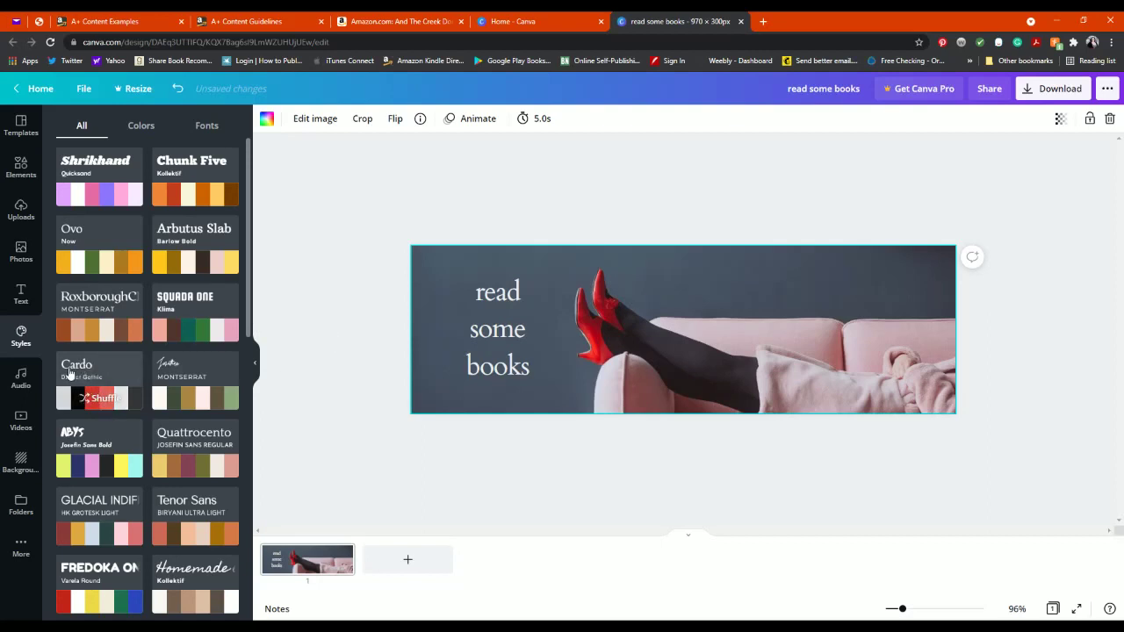
Step: Apply the Homemade and Kollektif style set so the "read some books" heading uses white handwritten lettering
click(516, 338)
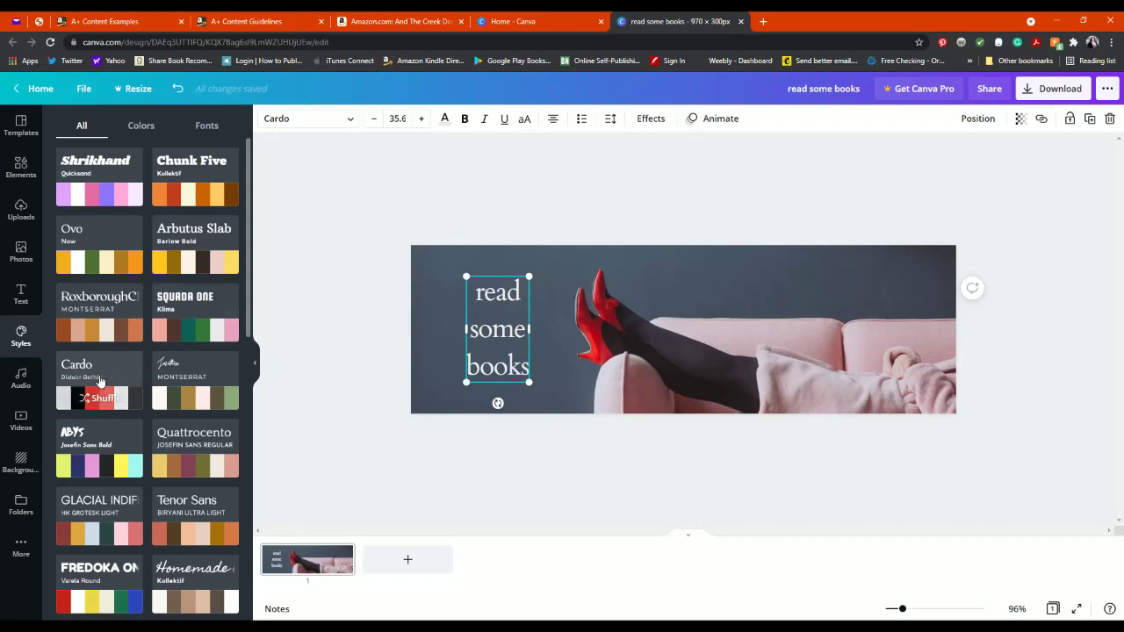
scroll(96, 382, down, 4)
scroll(105, 382, up, 2)
scroll(125, 383, down, 1)
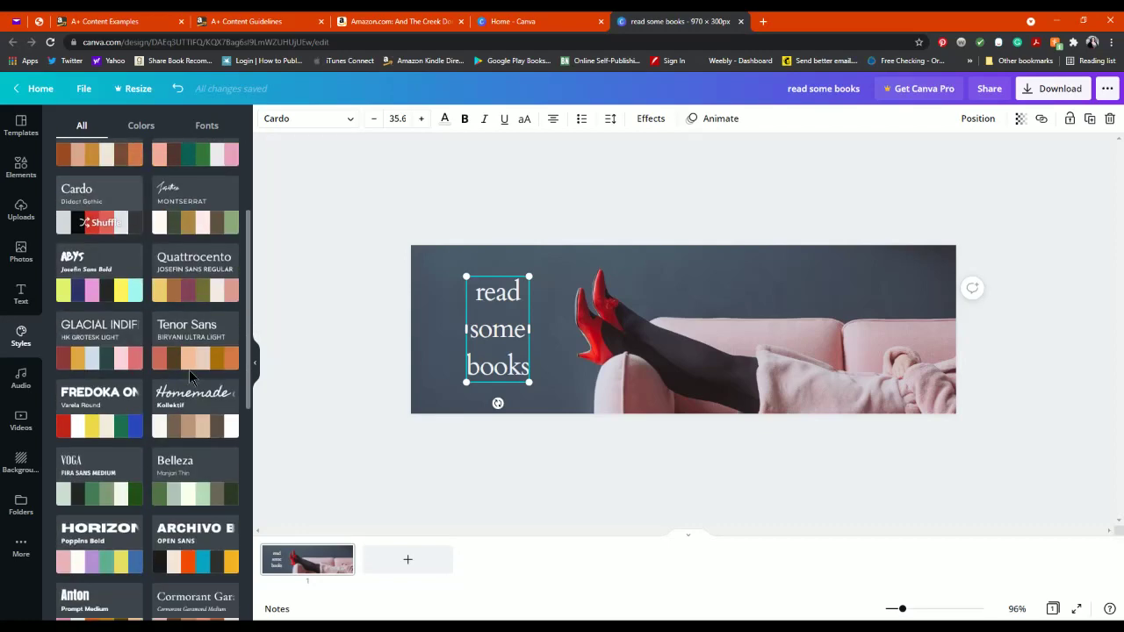
click(195, 392)
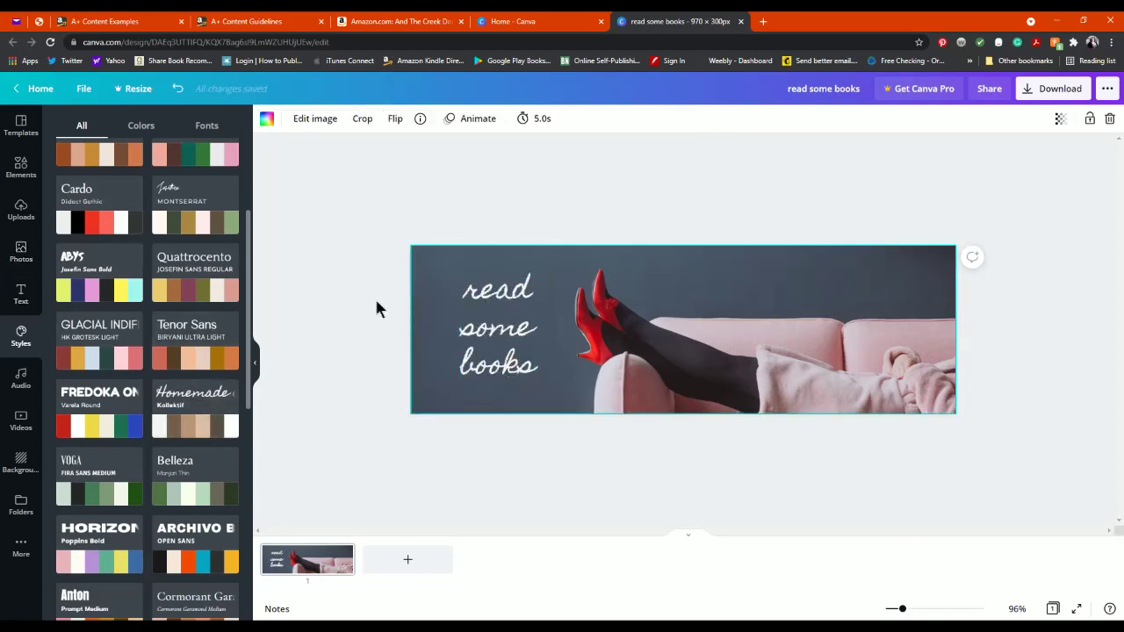
Step: Look through the image-editing effects available for the banner photo, from adjustments and filters to glitch and shadow effects
click(315, 120)
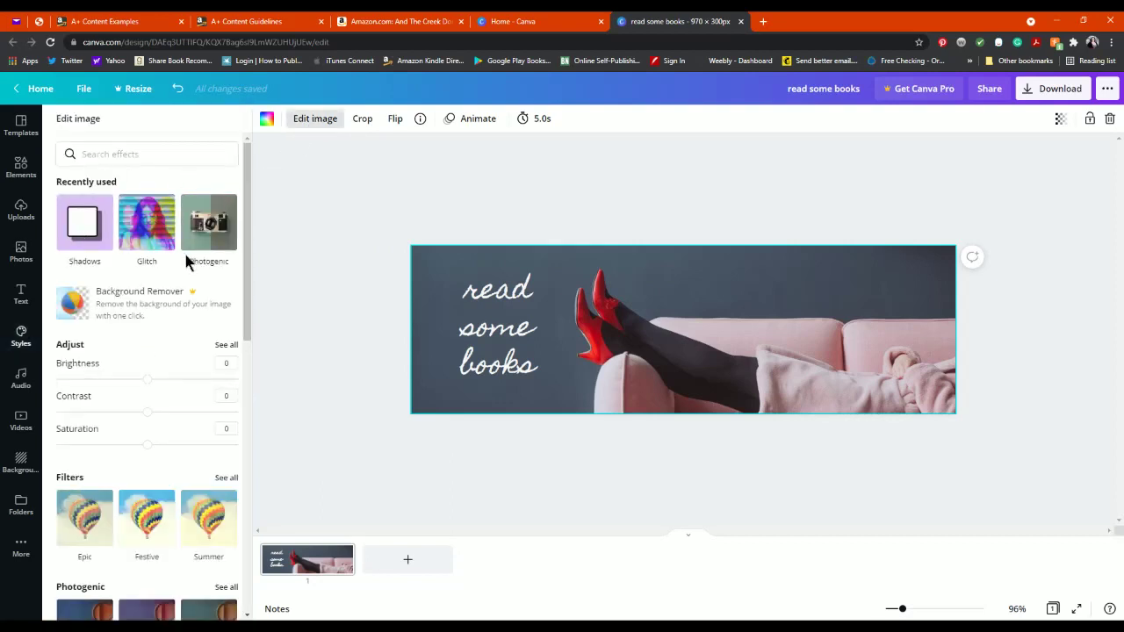
scroll(180, 255, down, 1)
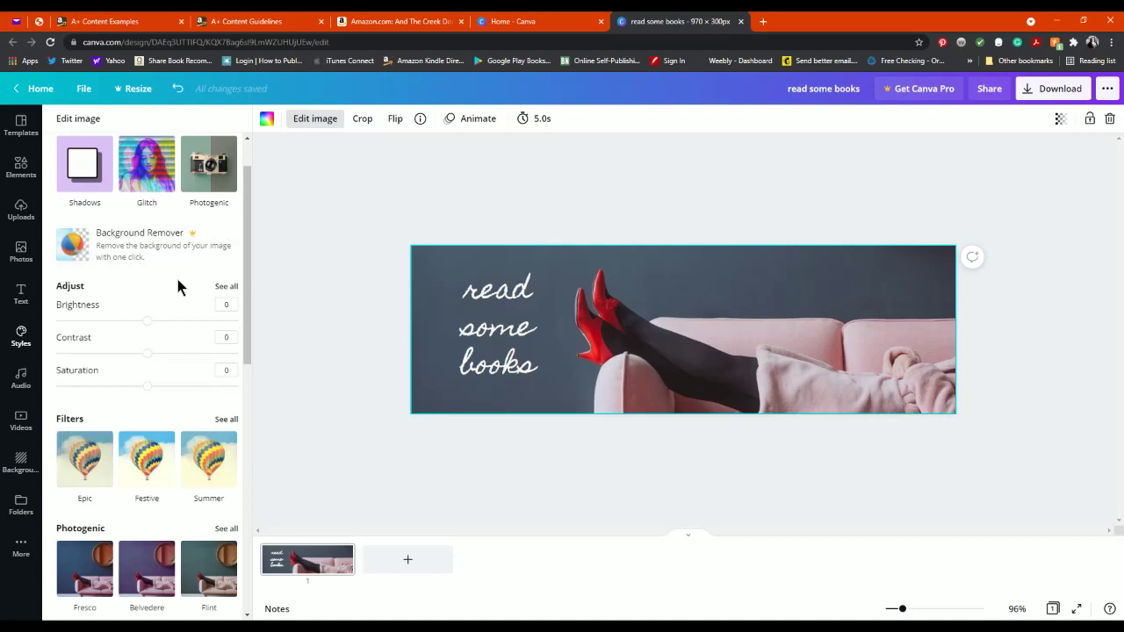
scroll(176, 275, down, 8)
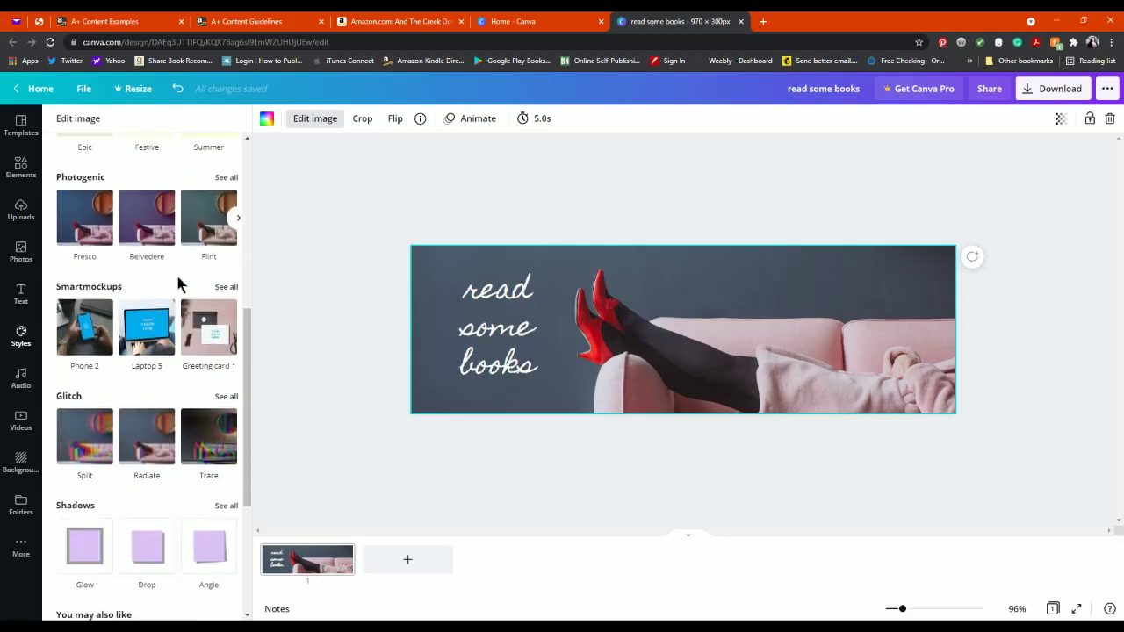
scroll(178, 282, down, 1)
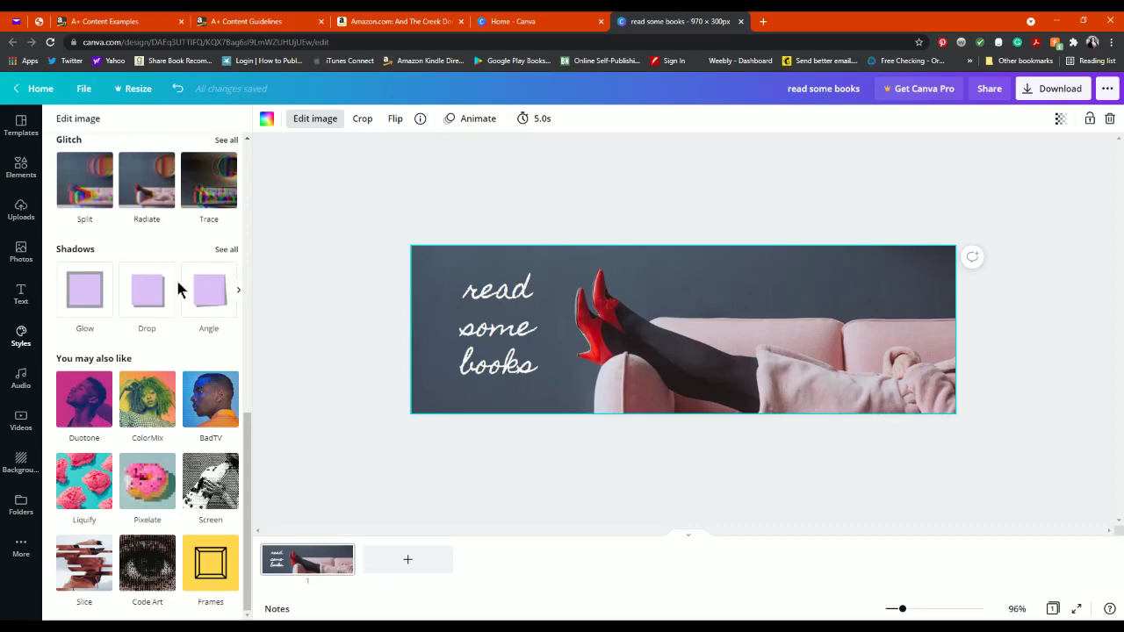
scroll(178, 285, up, 10)
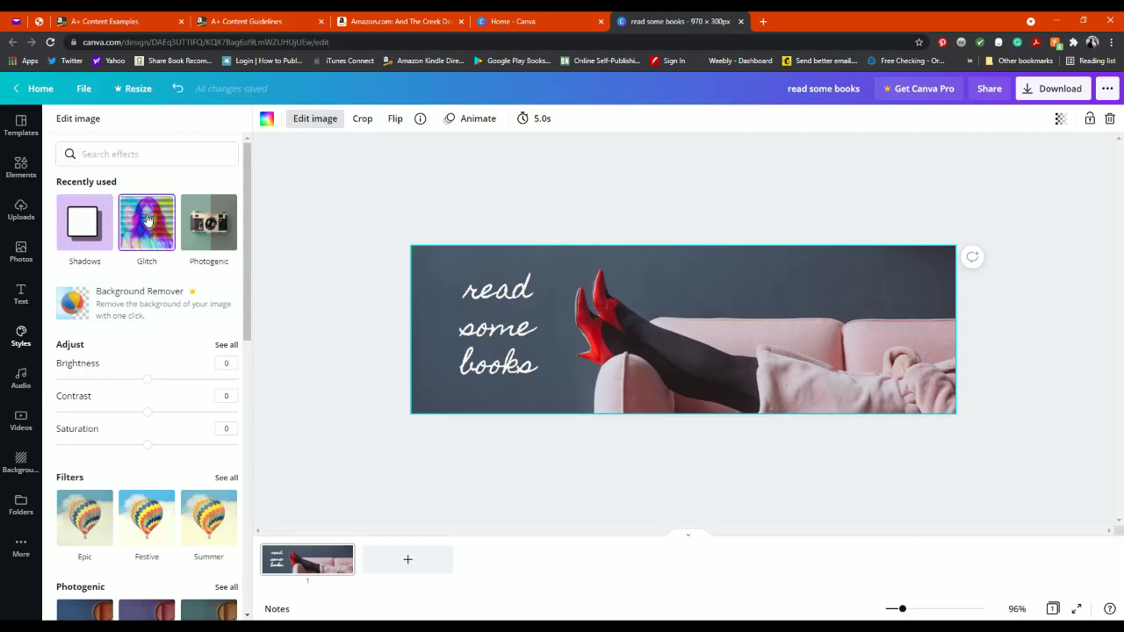
Step: Try the Latte and Sangri Photogenic filters on the banner photo and settle on Myst
click(209, 220)
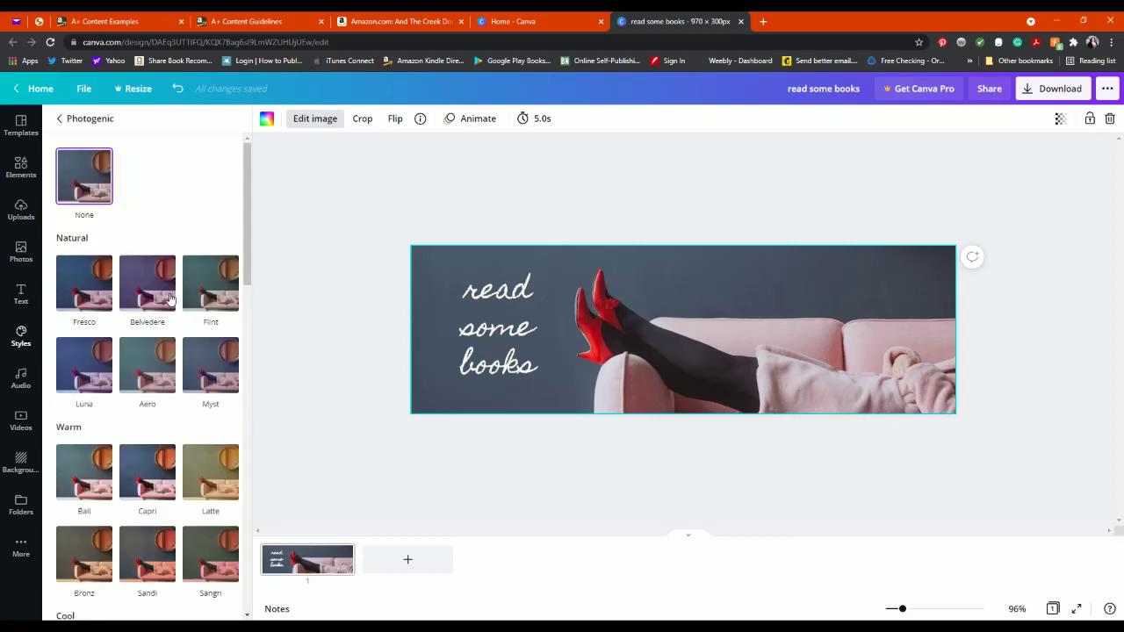
scroll(99, 219, down, 1)
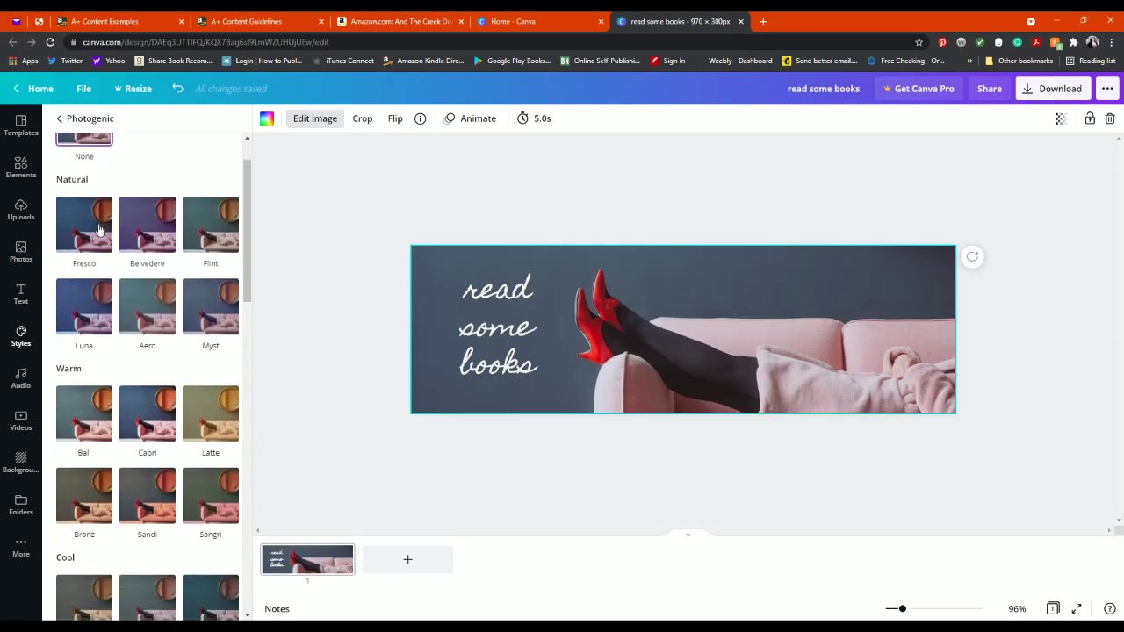
click(208, 418)
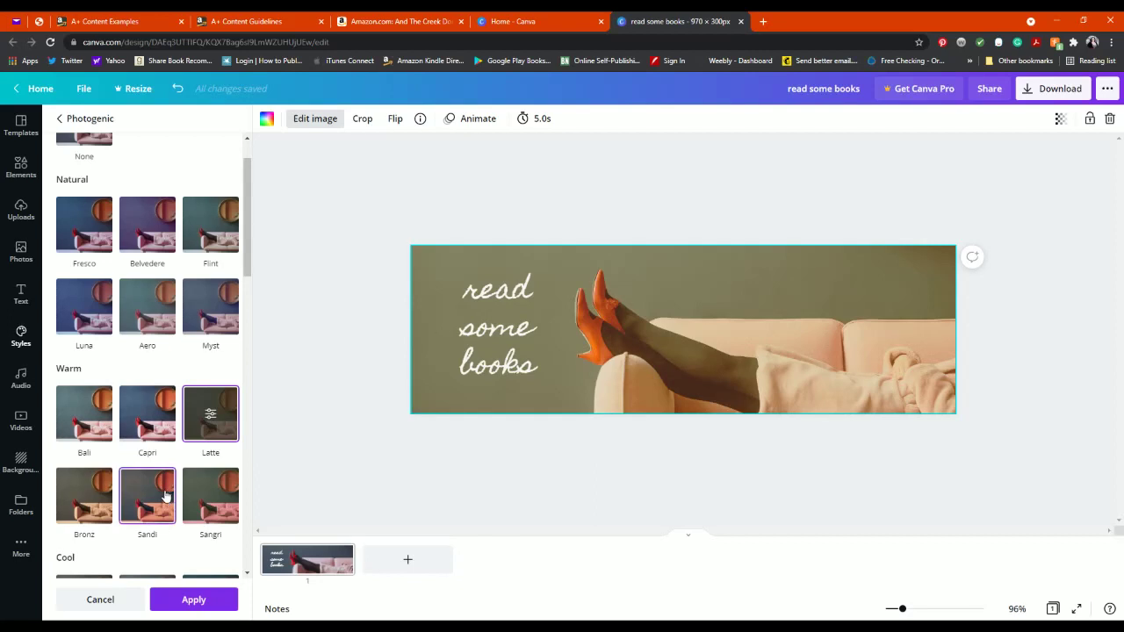
click(207, 492)
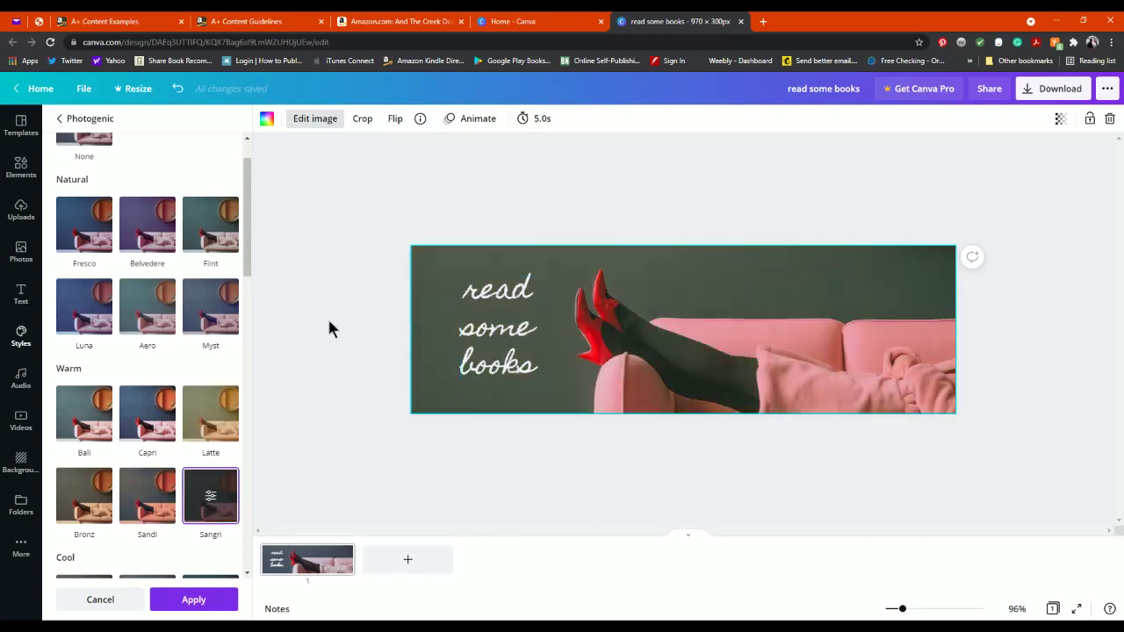
click(226, 329)
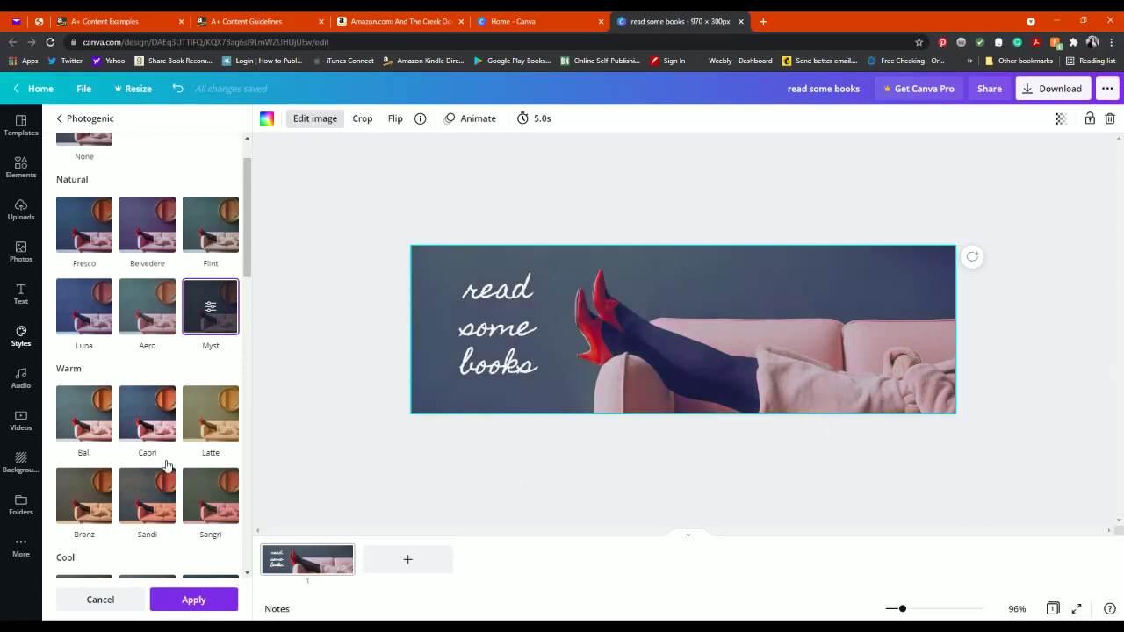
scroll(167, 465, down, 3)
scroll(165, 467, down, 2)
scroll(166, 467, up, 2)
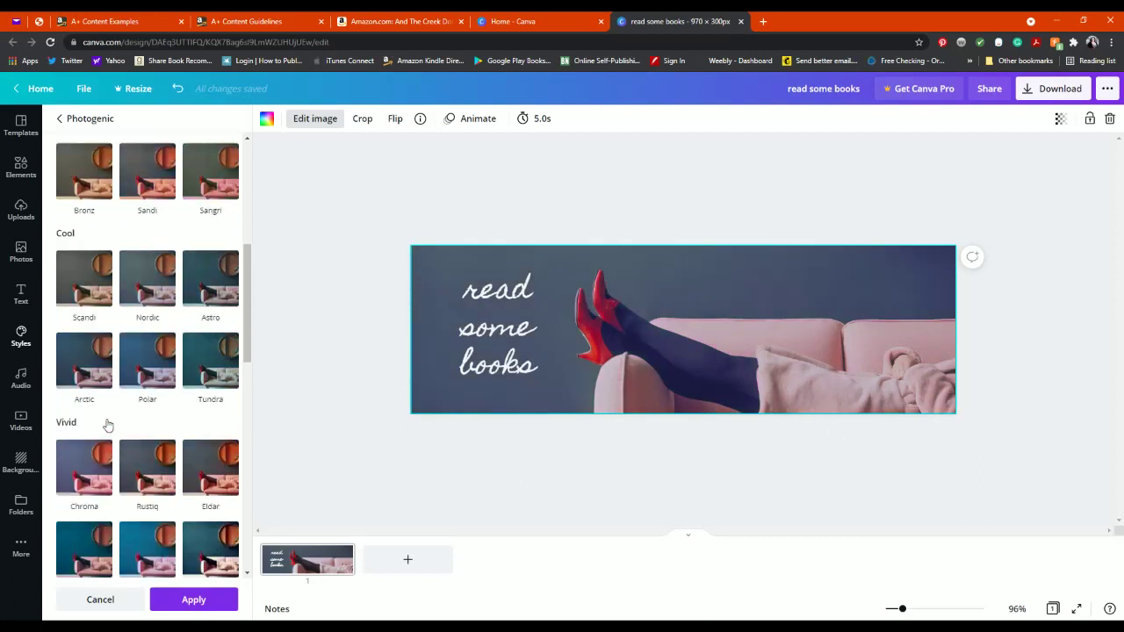
Step: Look through the design elements available for the banner, including shapes, graphics, charts, frames and grids
click(21, 171)
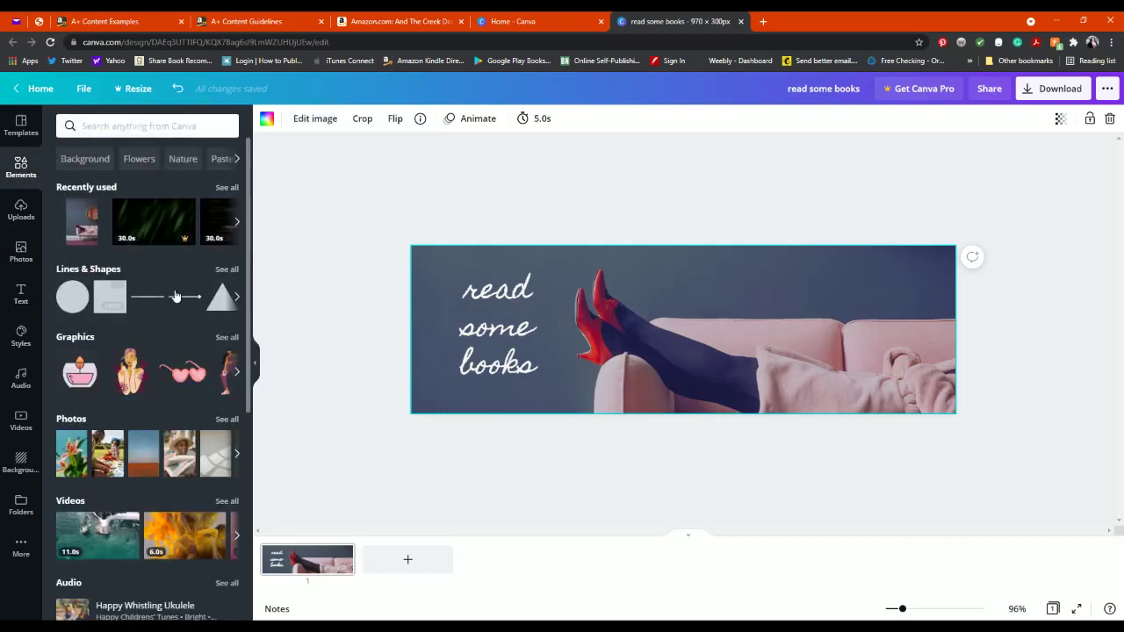
scroll(167, 303, down, 2)
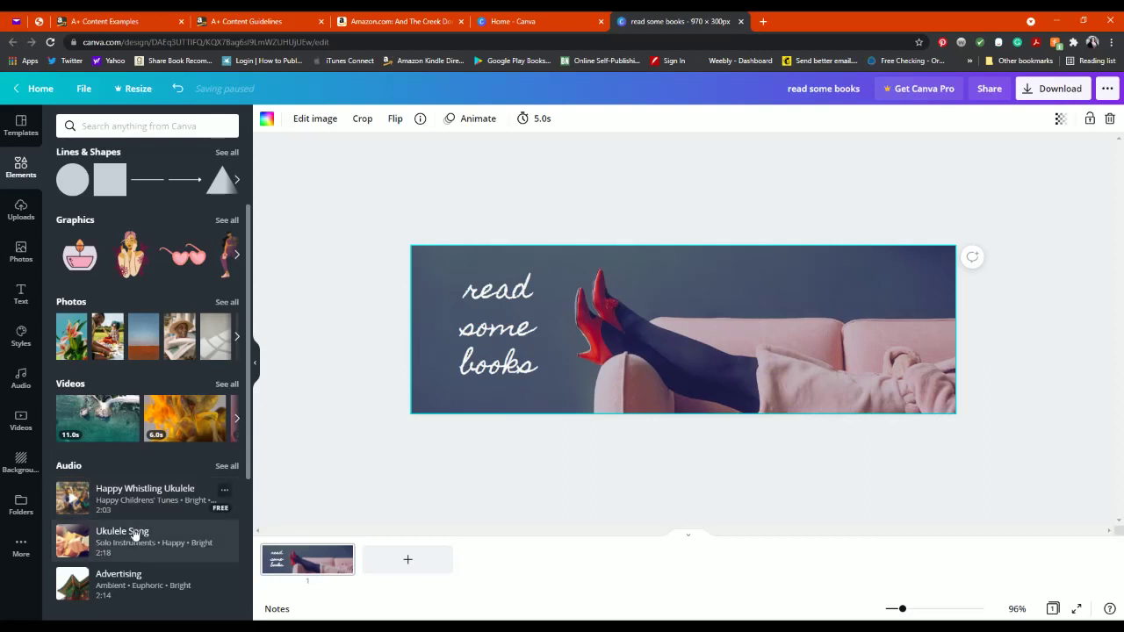
scroll(138, 532, down, 2)
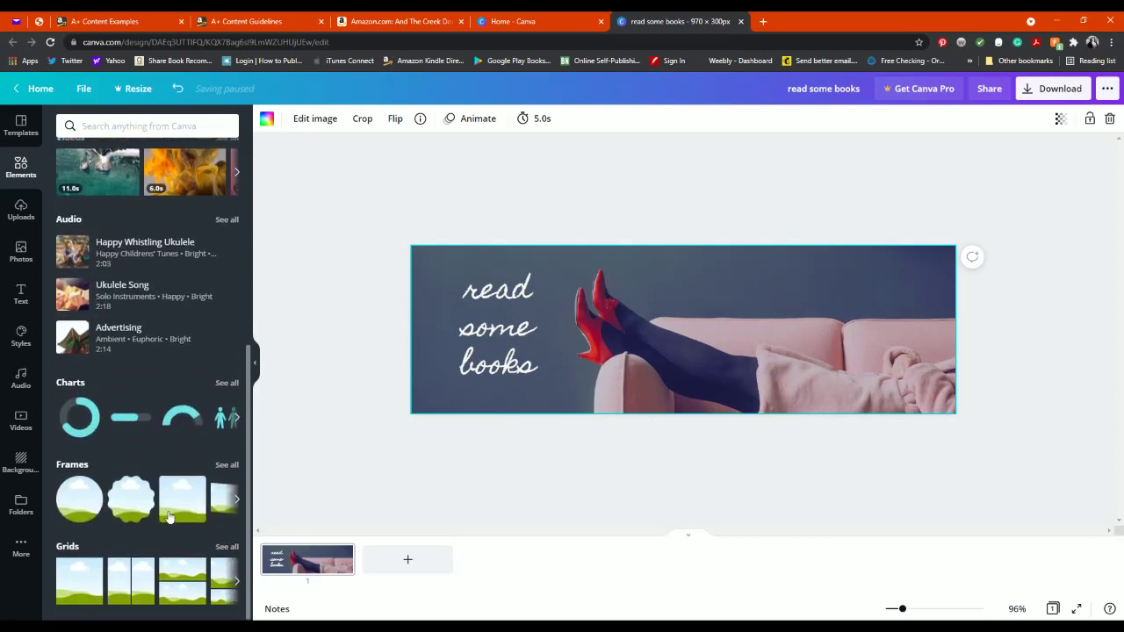
scroll(189, 518, up, 4)
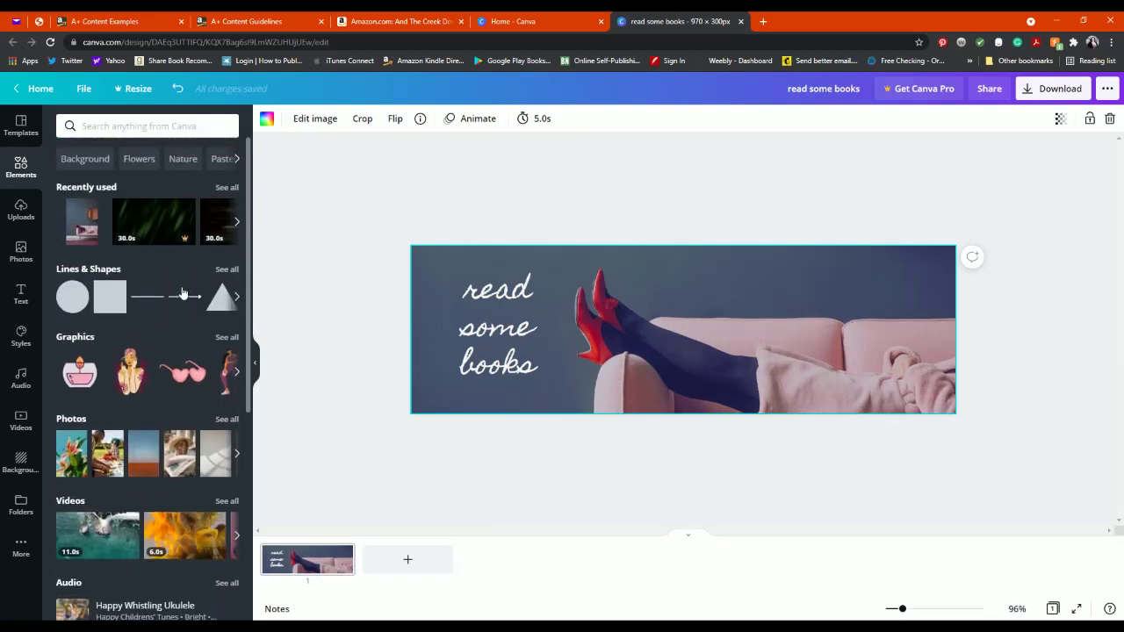
Step: Add the uploaded tablet book mockup to the banner and place it over the heading on the empty wall
click(21, 212)
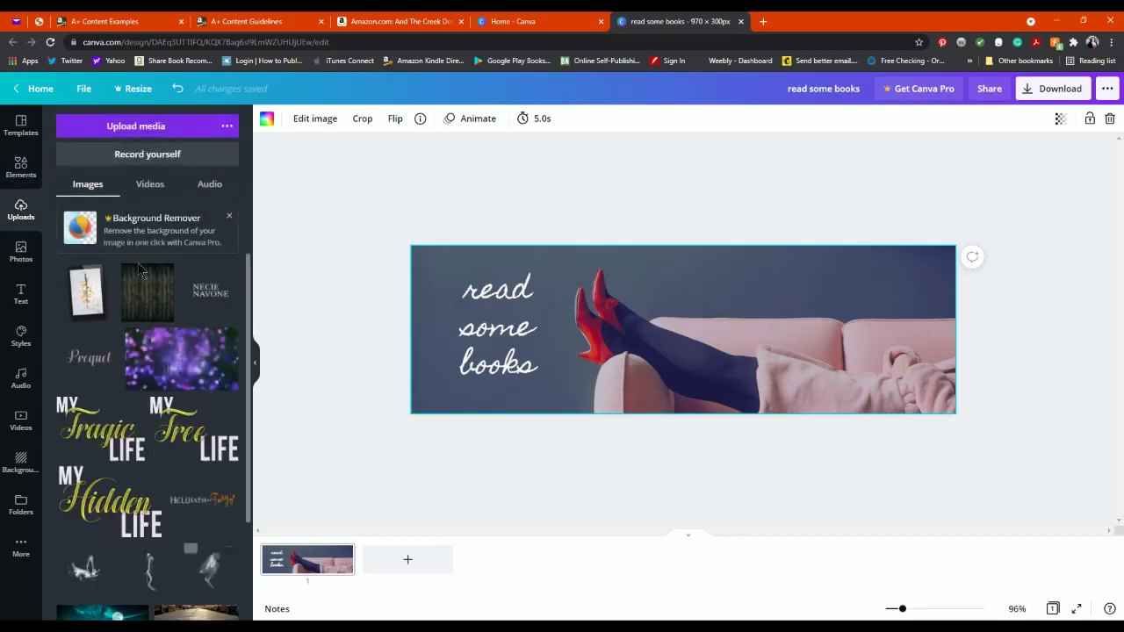
scroll(154, 356, down, 3)
scroll(153, 446, up, 3)
click(83, 299)
drag(668, 332, 488, 322)
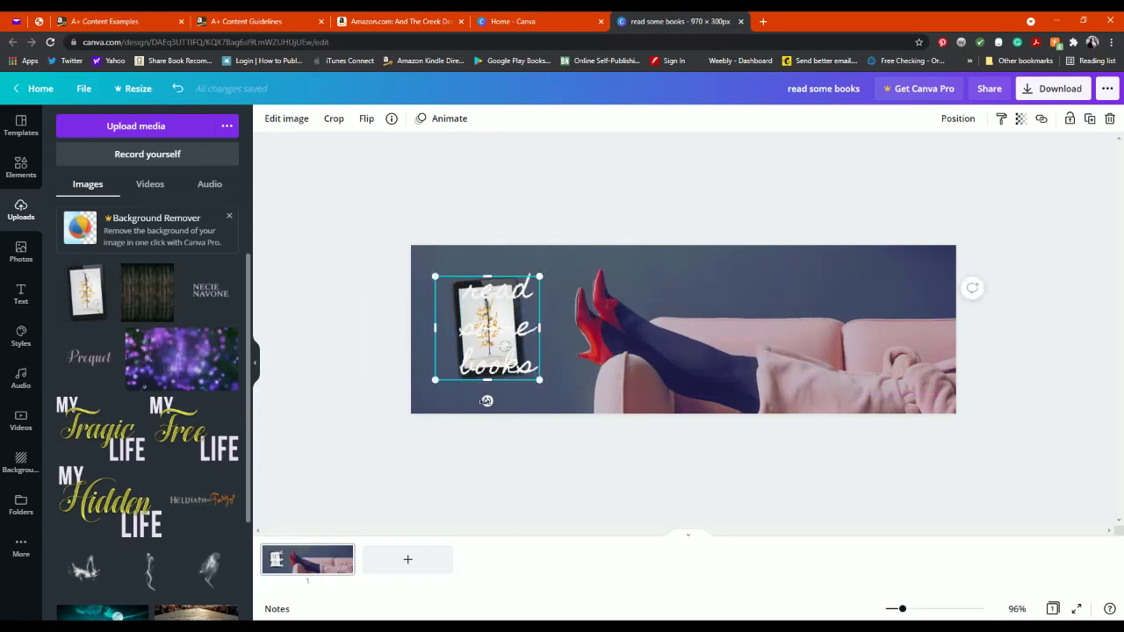
Step: Tilt the tablet mockup slightly counterclockwise and enlarge it toward the banner's upper-left corner
drag(489, 402, 499, 402)
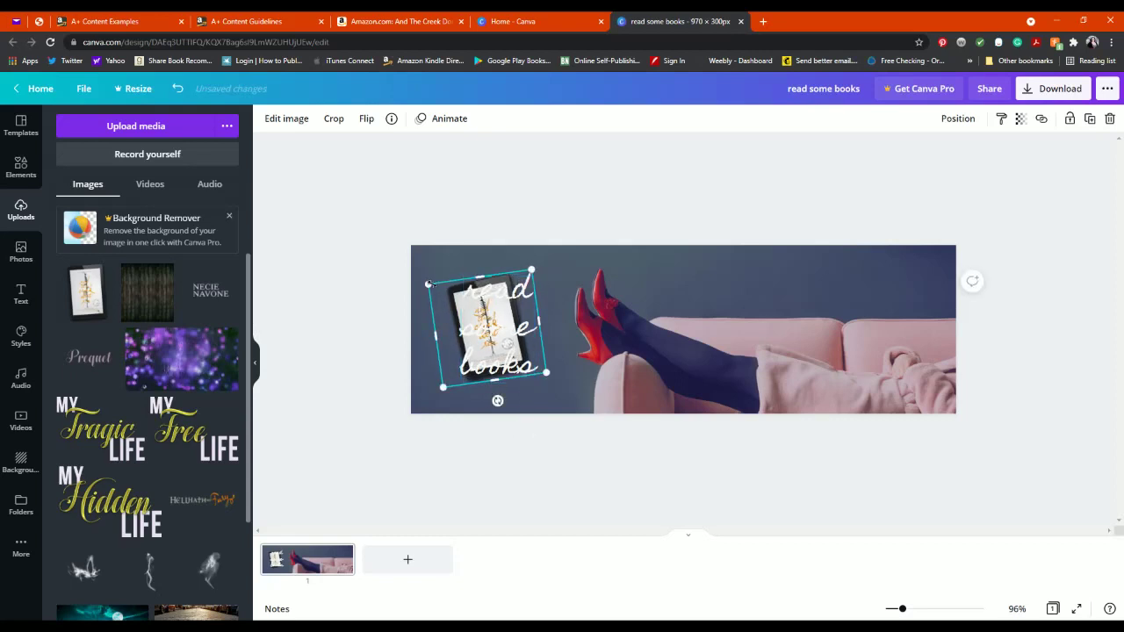
drag(409, 262, 401, 254)
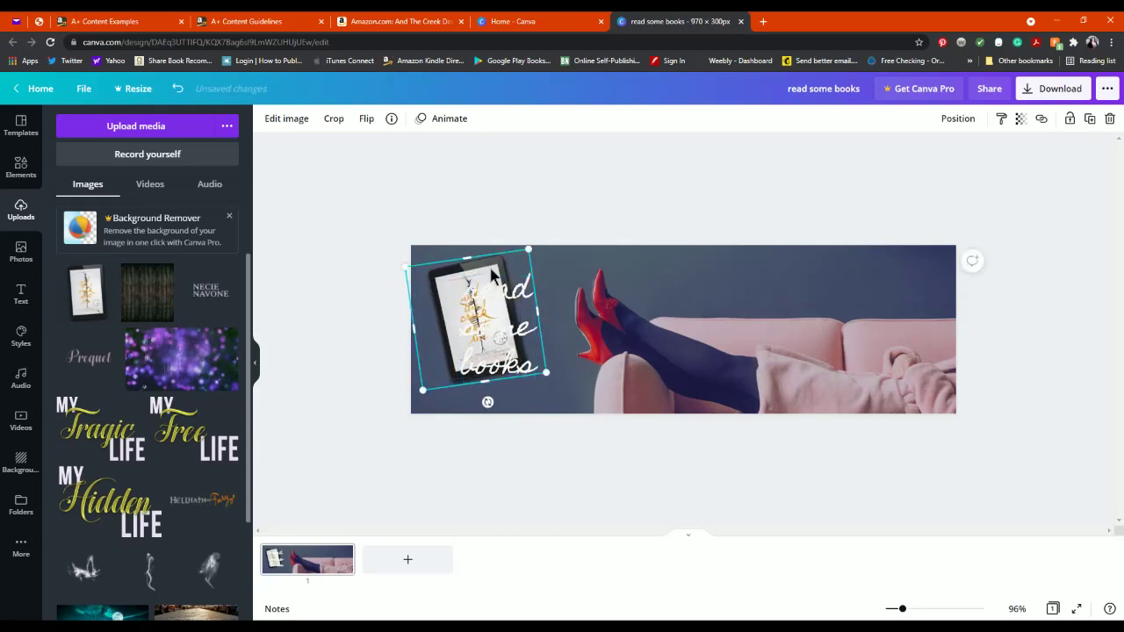
click(492, 276)
click(537, 216)
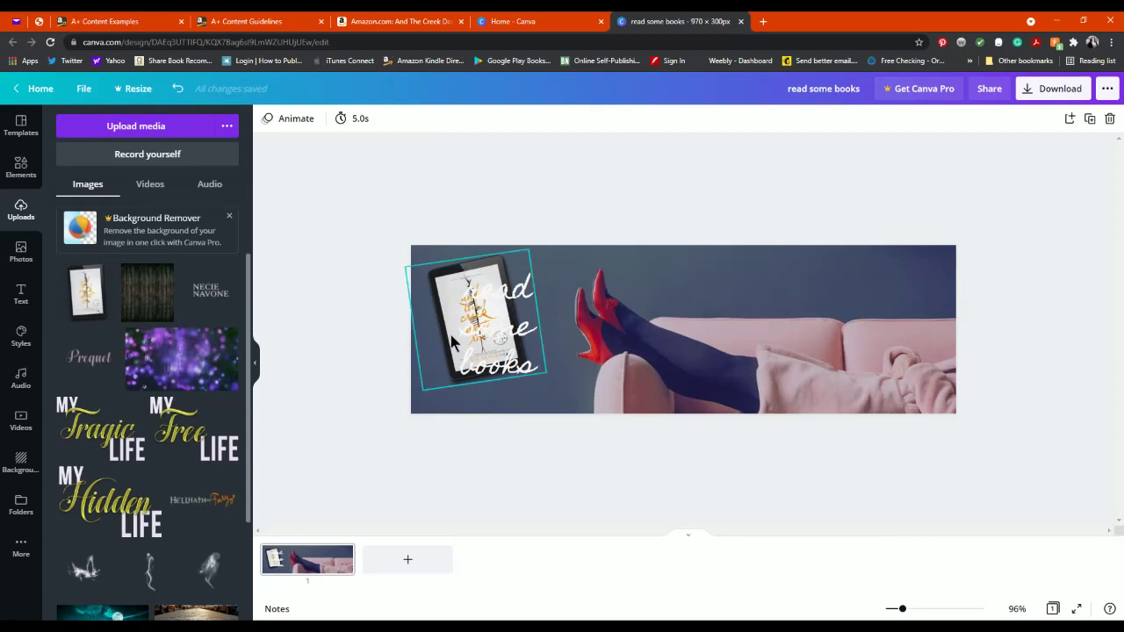
Step: Send the "read some books" heading backward one layer, and bring it forward again over the tablet mockup
click(477, 299)
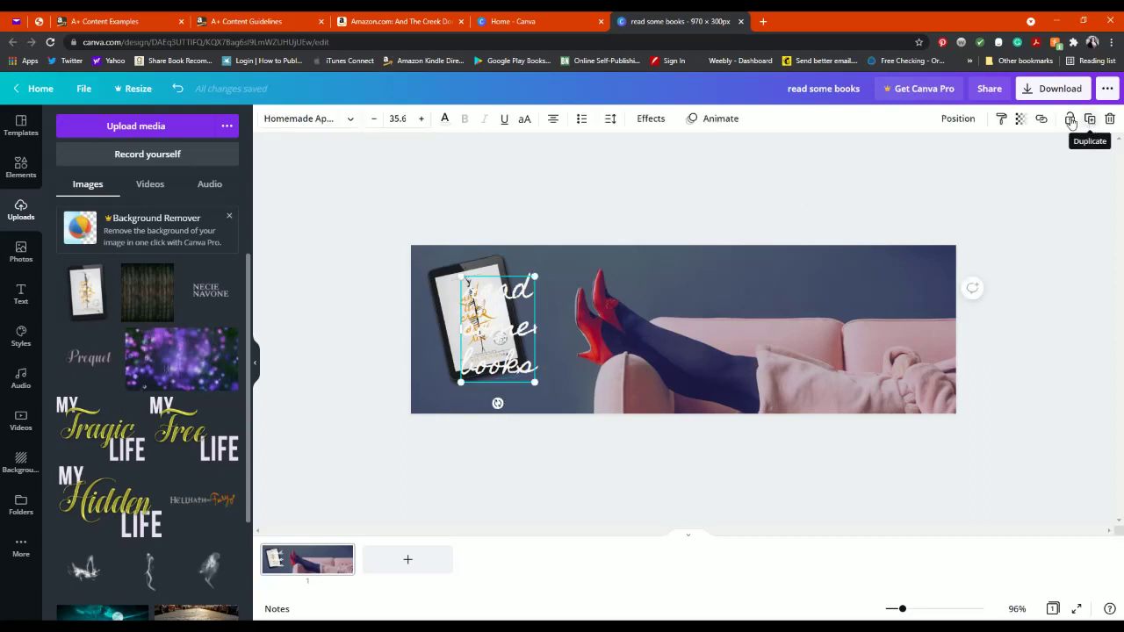
click(958, 121)
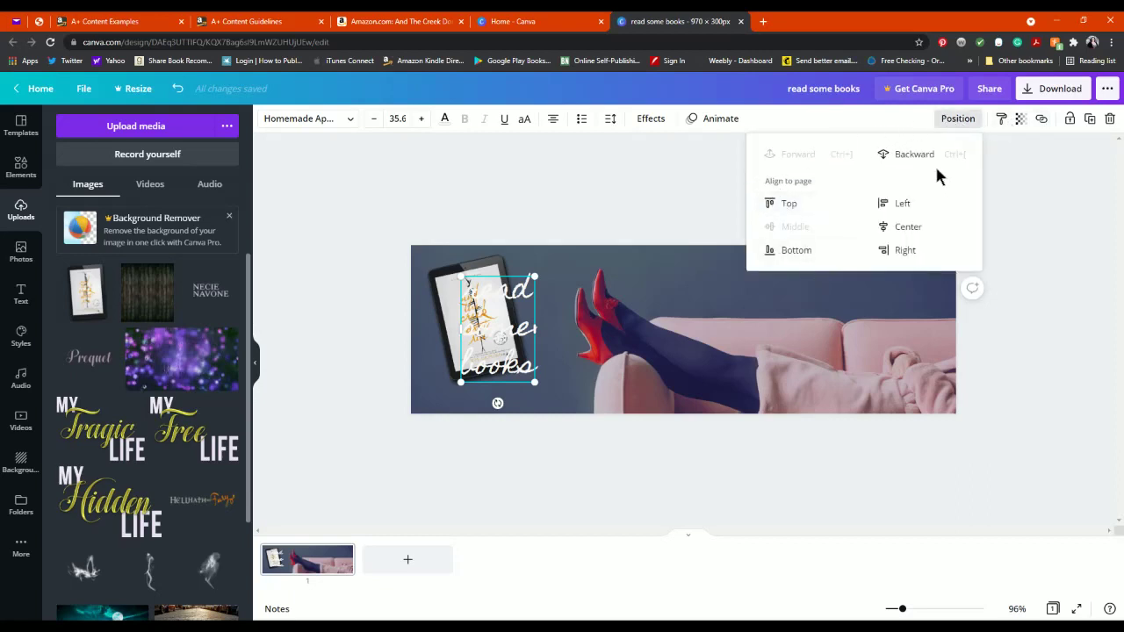
click(892, 158)
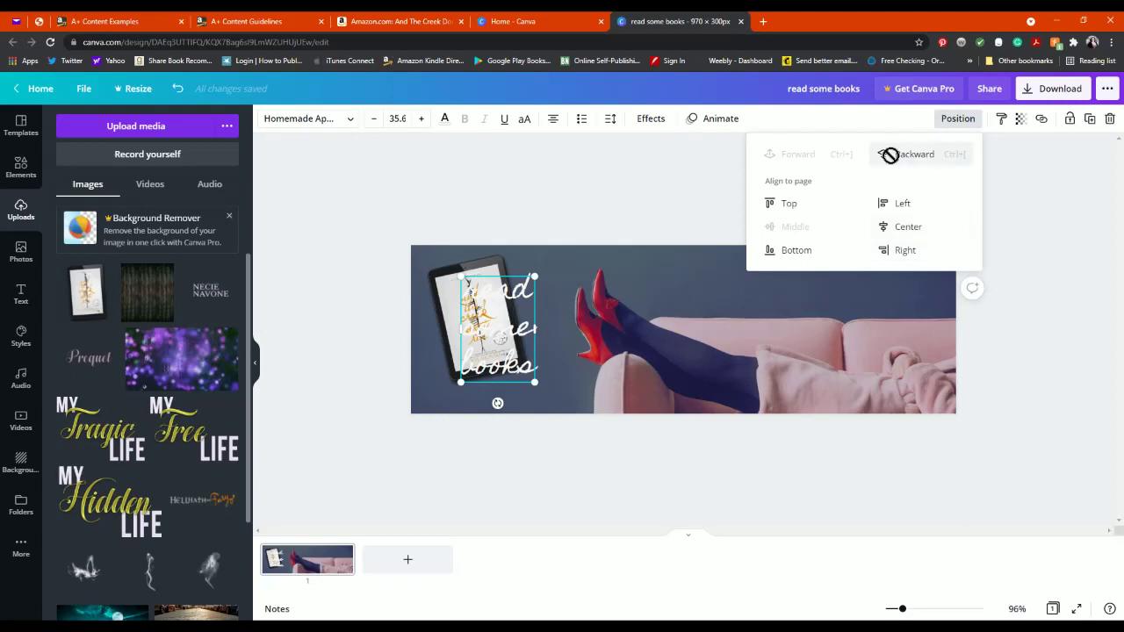
click(777, 158)
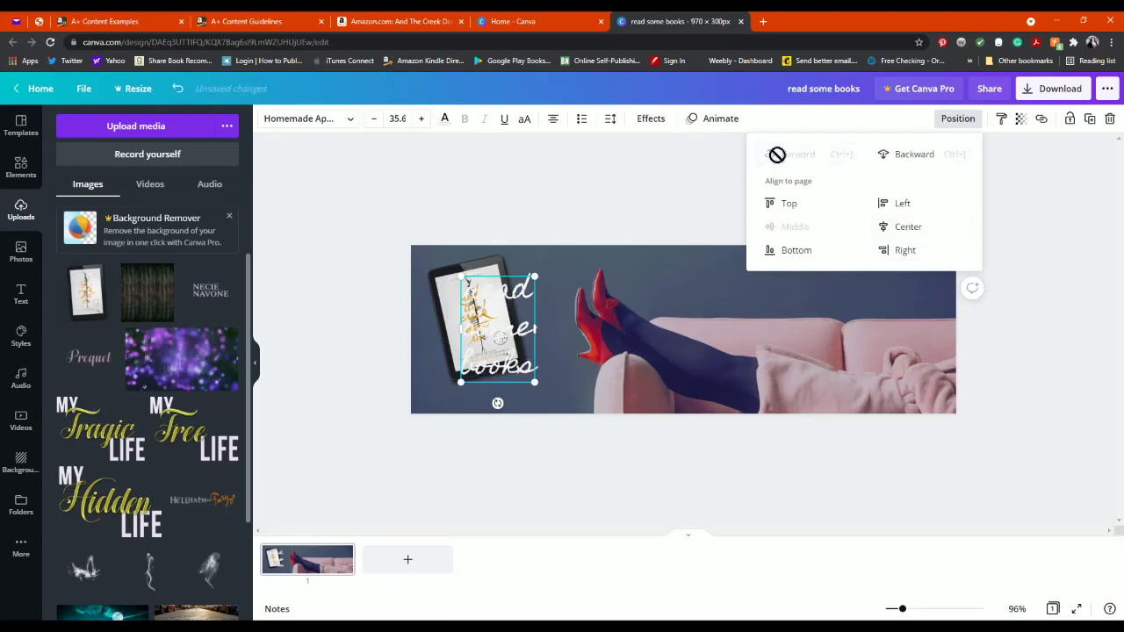
click(581, 184)
Step: Move the heading clear of the tablet mockup, and shrink the mockup into the banner's lower-left corner
drag(527, 297, 582, 290)
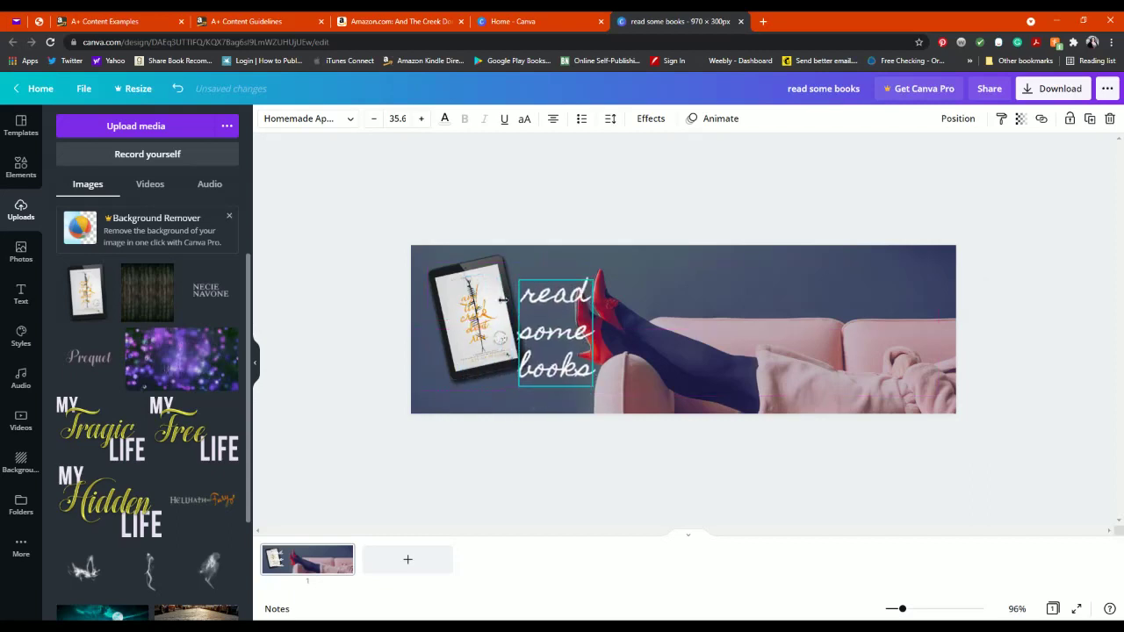
click(510, 274)
drag(528, 250, 497, 291)
drag(453, 328, 447, 351)
Step: Move the heading up and left so it sits between the tablet mockup and the red heels
click(542, 287)
drag(542, 287, 520, 267)
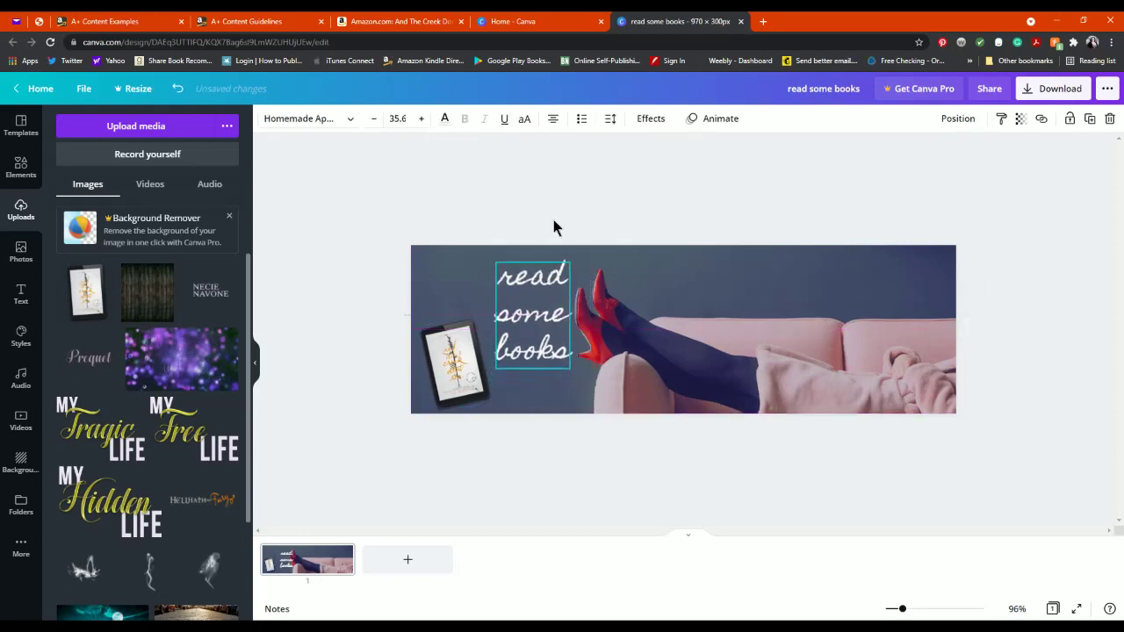
click(560, 192)
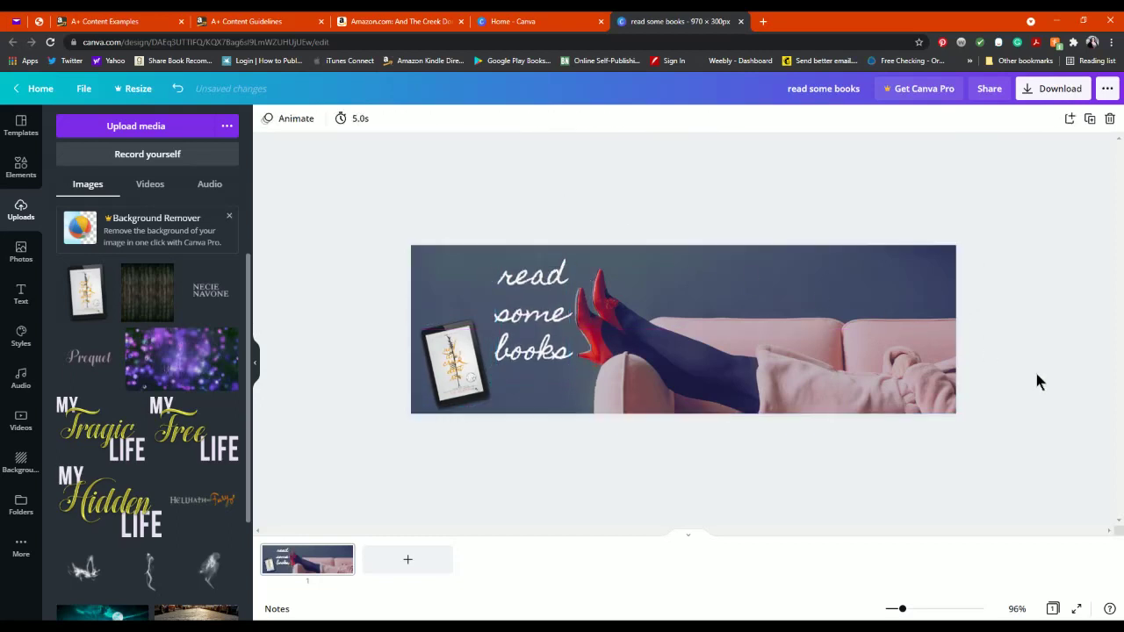
Step: Try the tablet mockup over the sofa on the banner's right half, and undo the move
drag(443, 364, 738, 311)
drag(819, 316, 905, 317)
key(ctrl+z)
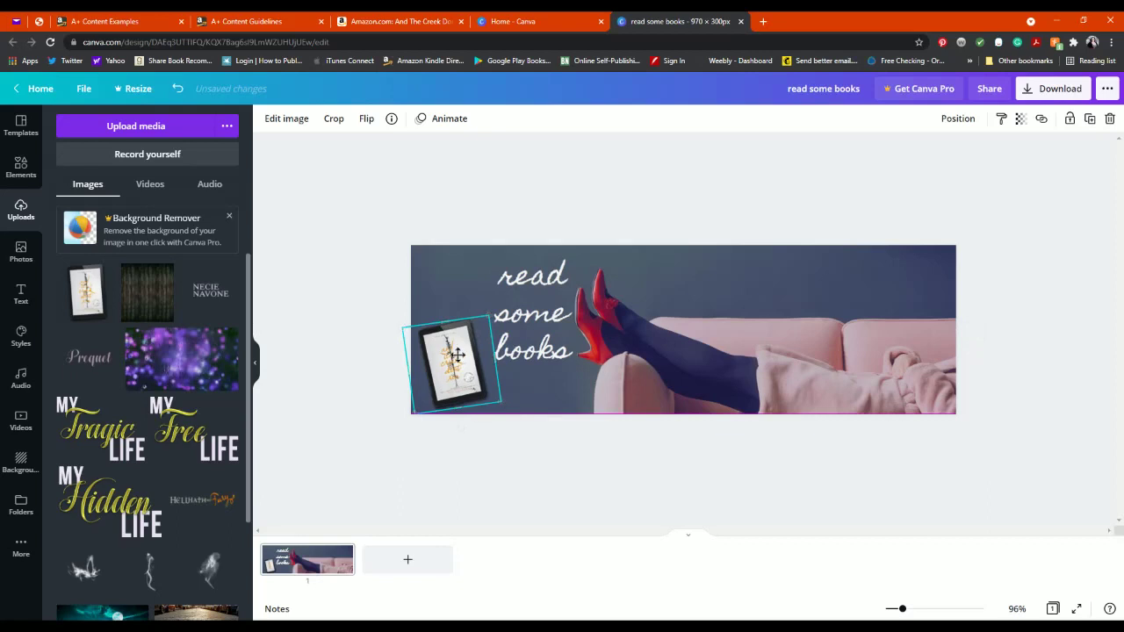
Step: Move the "read some books" heading left so it overlaps the tablet mockup's edge, and send it backward one layer behind the mockup
click(482, 217)
drag(521, 330, 500, 322)
click(959, 118)
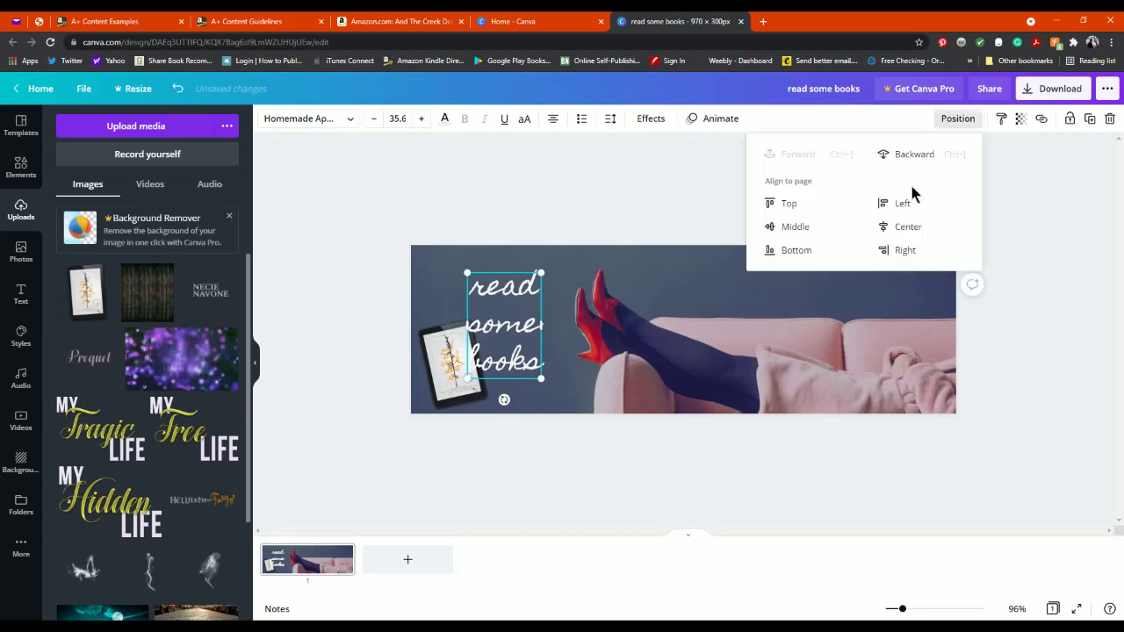
click(900, 155)
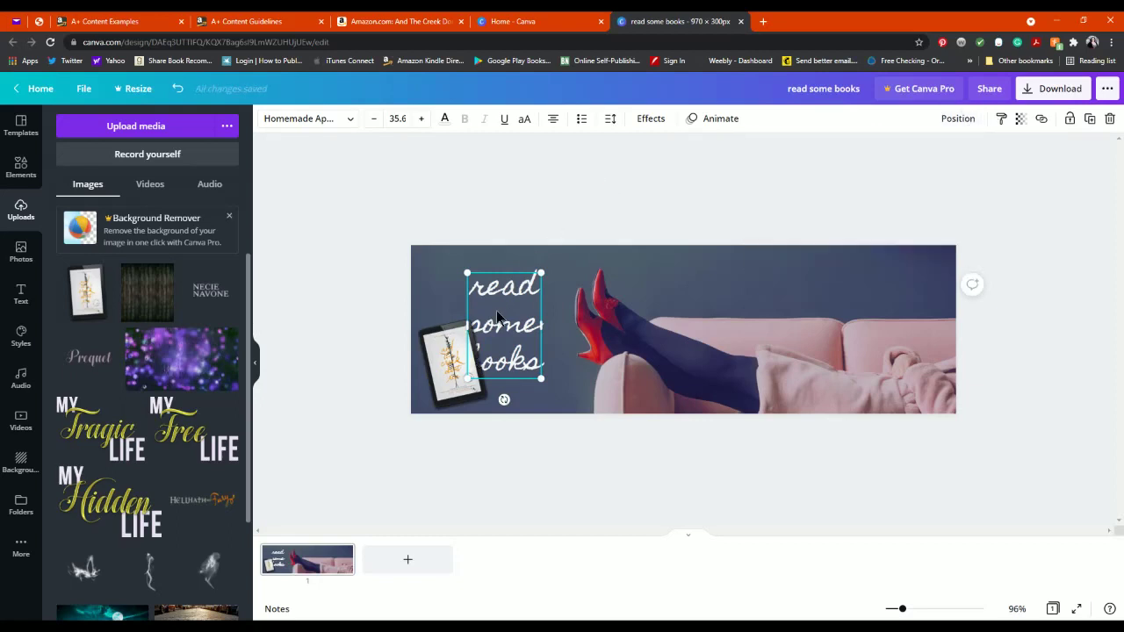
drag(499, 327, 503, 318)
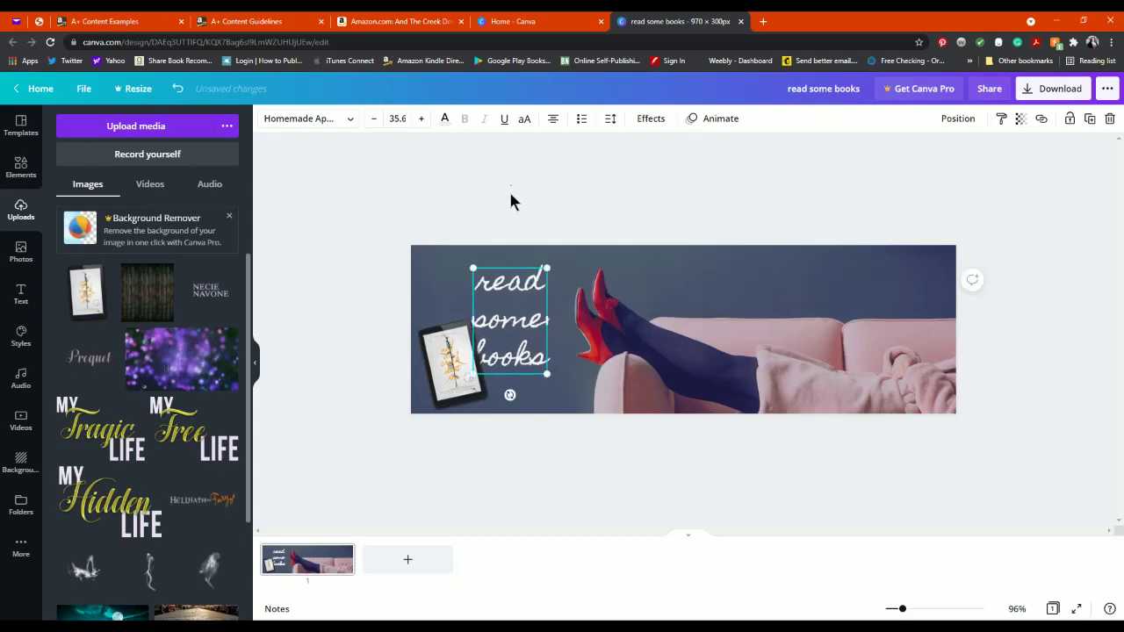
Step: Detach the sofa photo from the banner's background, and undo the detachment
click(508, 186)
click(719, 314)
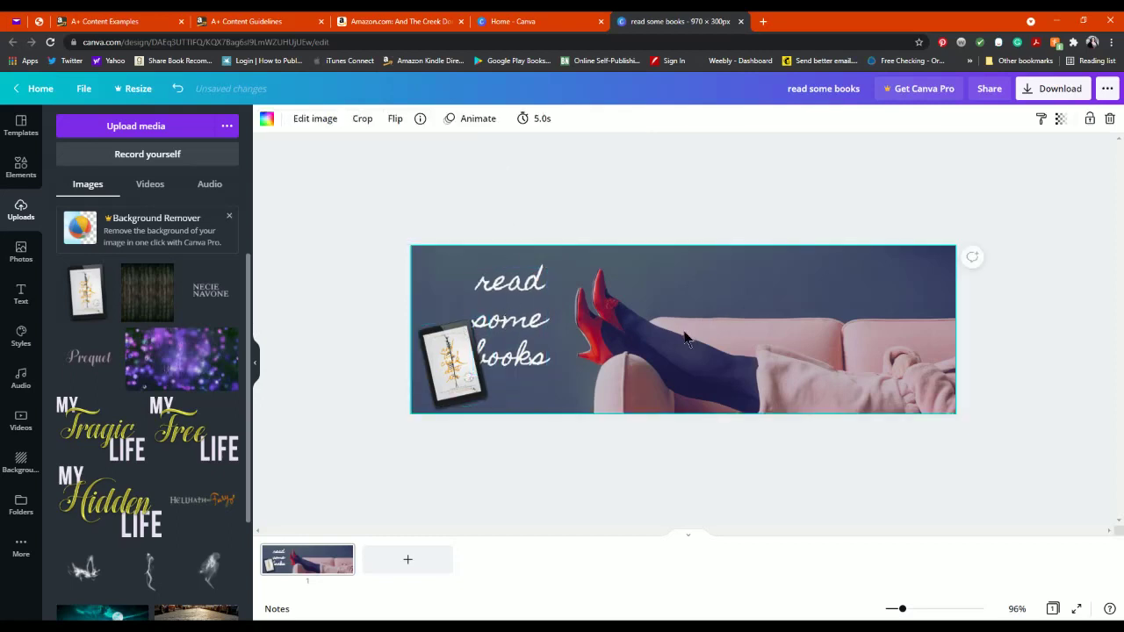
click(665, 225)
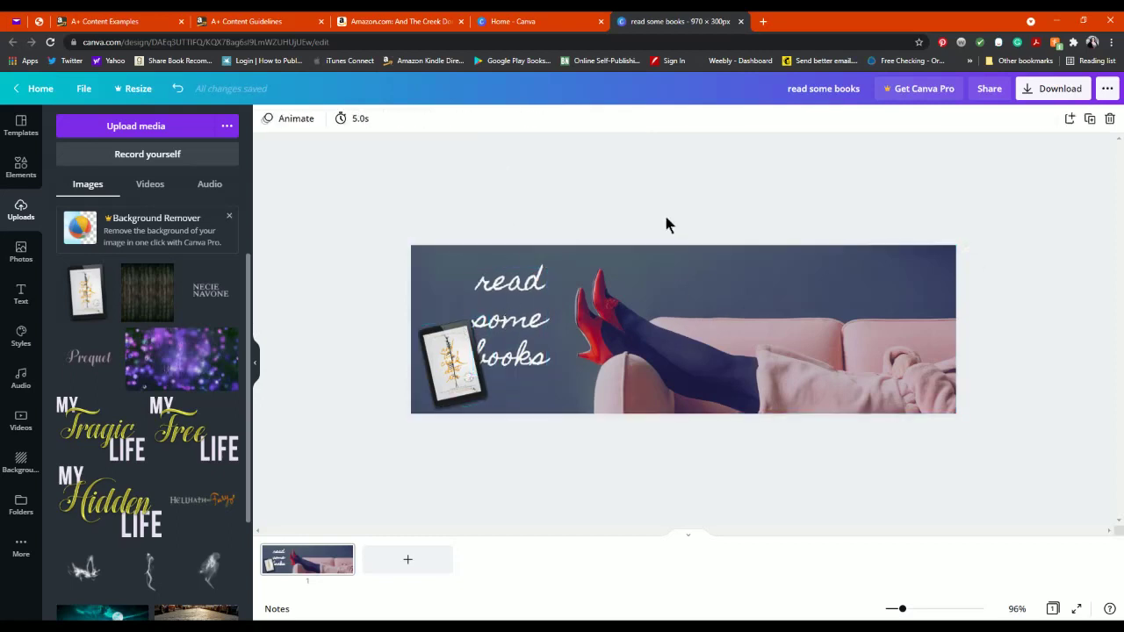
click(711, 304)
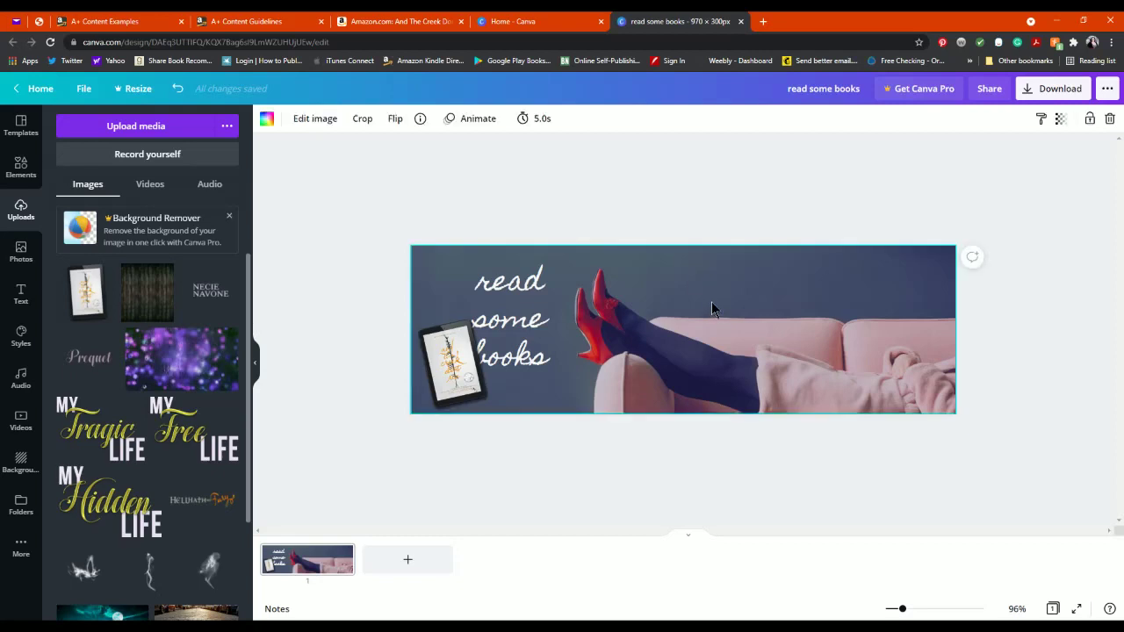
right_click(711, 302)
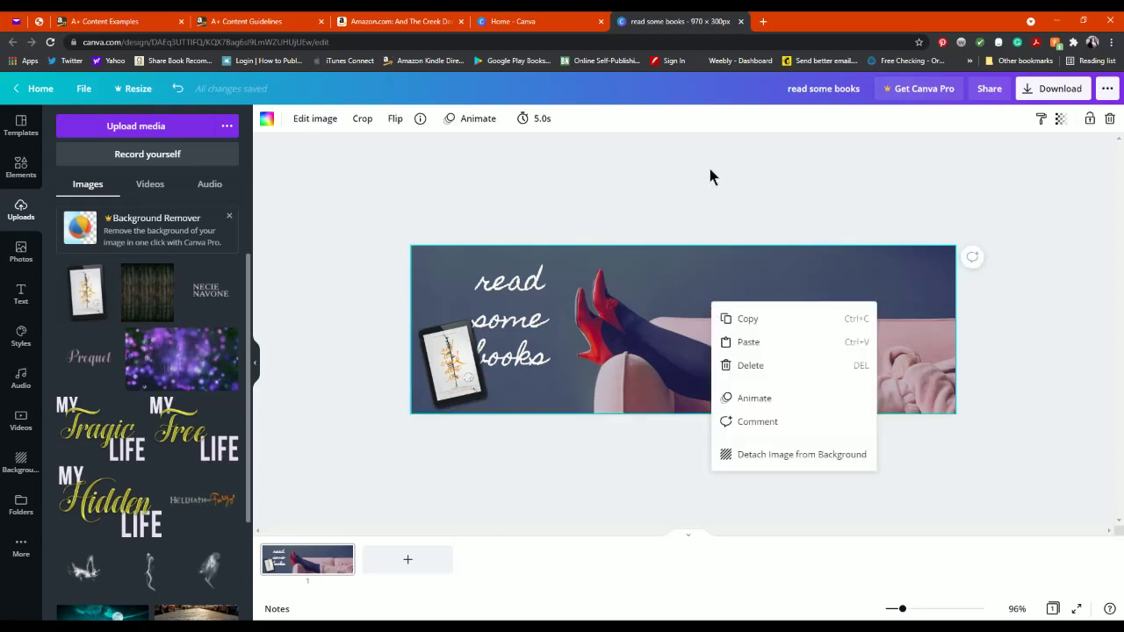
click(710, 171)
click(759, 325)
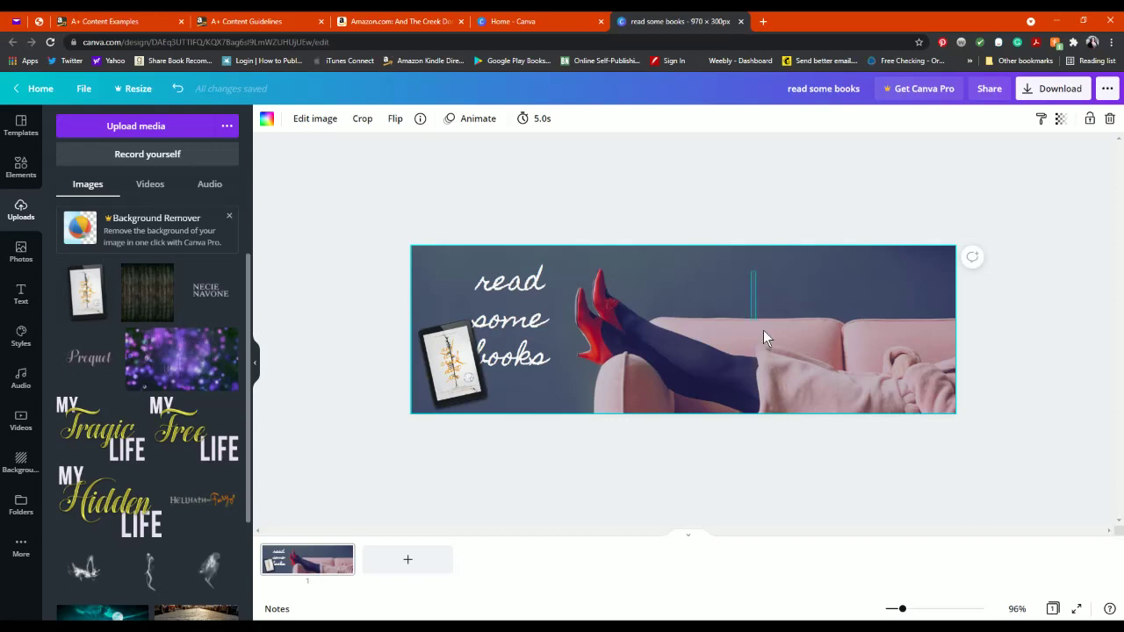
click(764, 331)
click(772, 329)
right_click(773, 330)
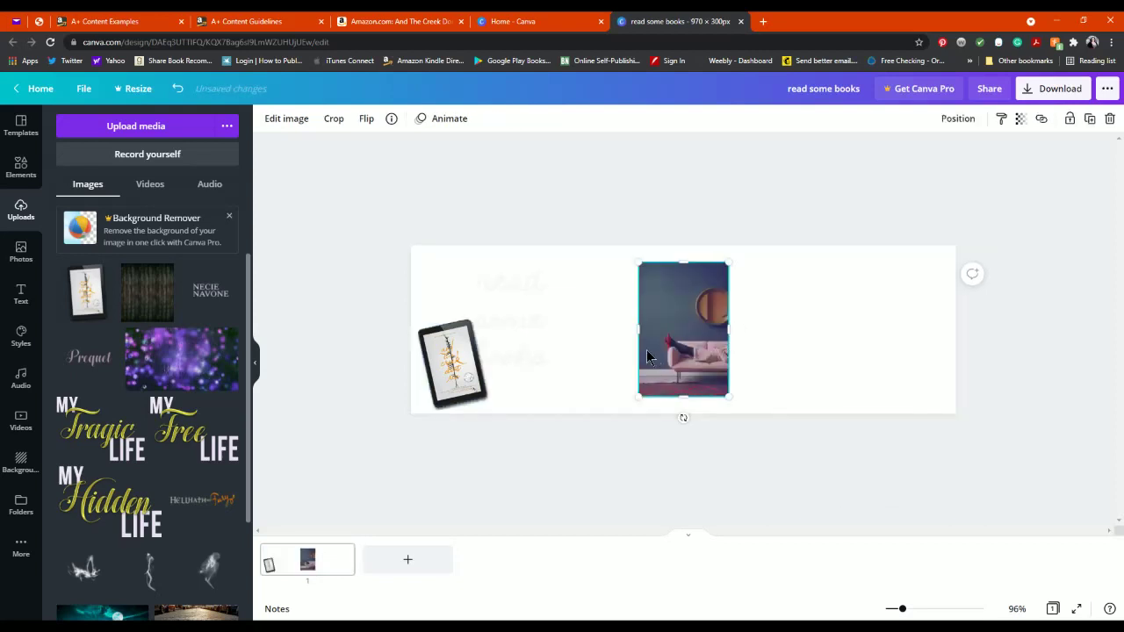
click(175, 88)
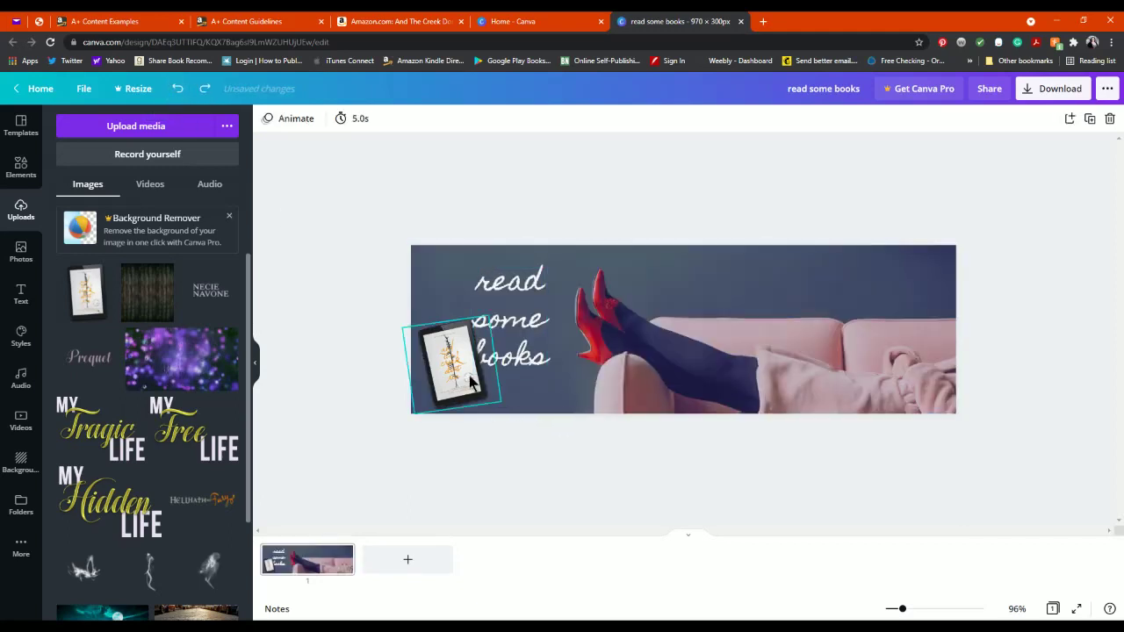
Step: Nudge the tablet mockup and the "read some books" heading slightly to the right, away from the banner's left edge
mouse_move(474, 379)
mouse_down()
mouse_move(463, 369)
mouse_move(469, 378)
mouse_up()
click(524, 287)
drag(525, 287, 533, 288)
click(536, 217)
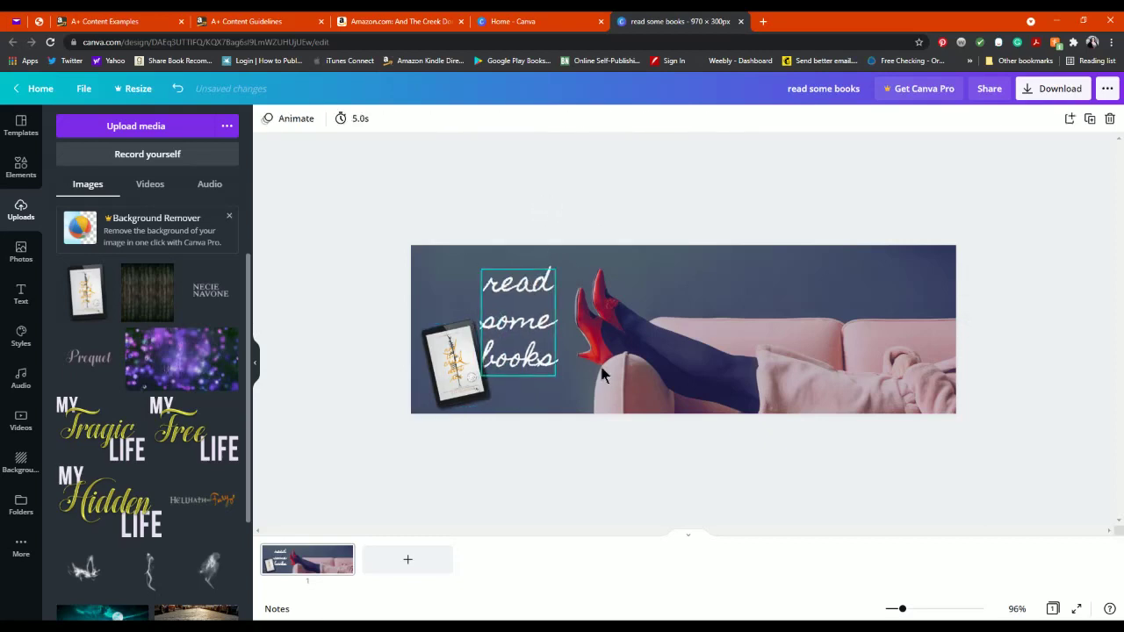
Step: Download the 970 x 300 px banner as a PNG file
click(1060, 89)
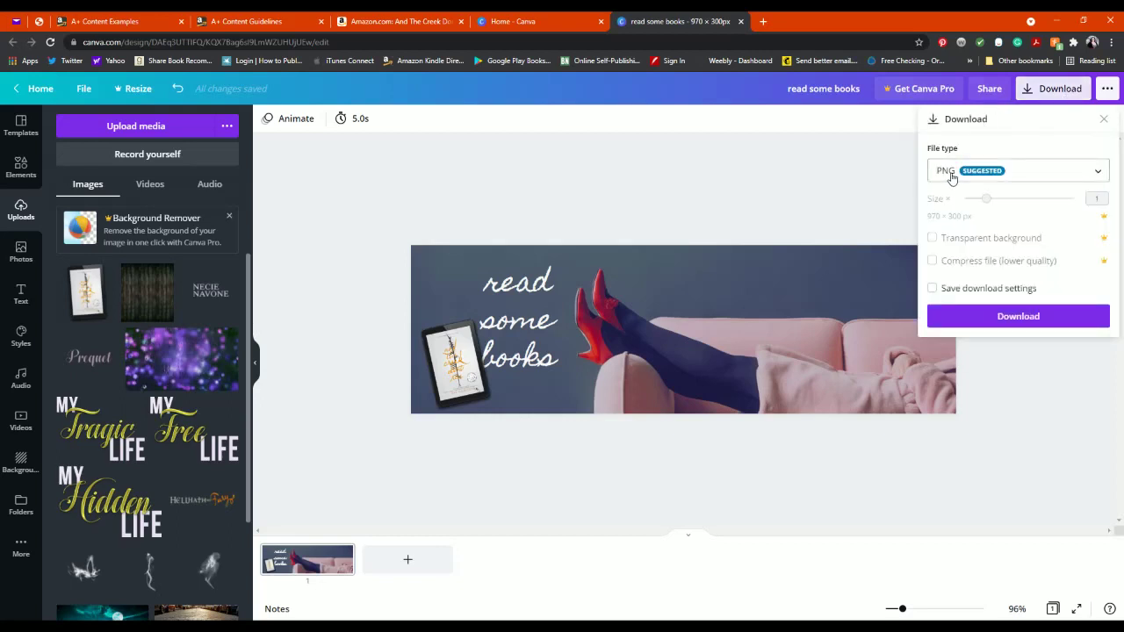
click(952, 176)
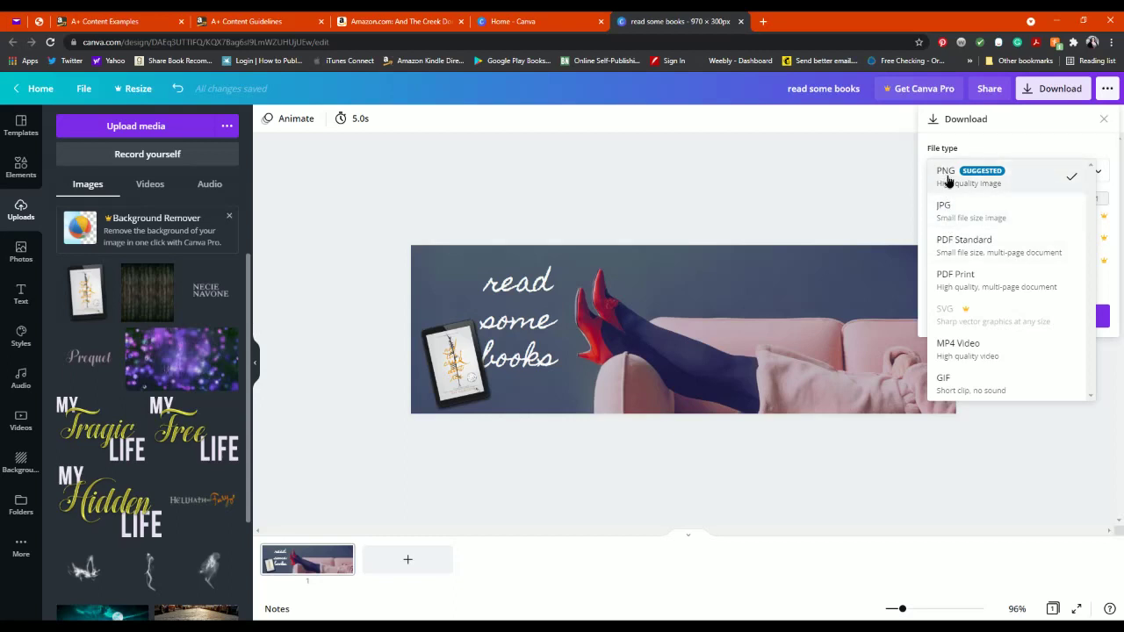
click(945, 174)
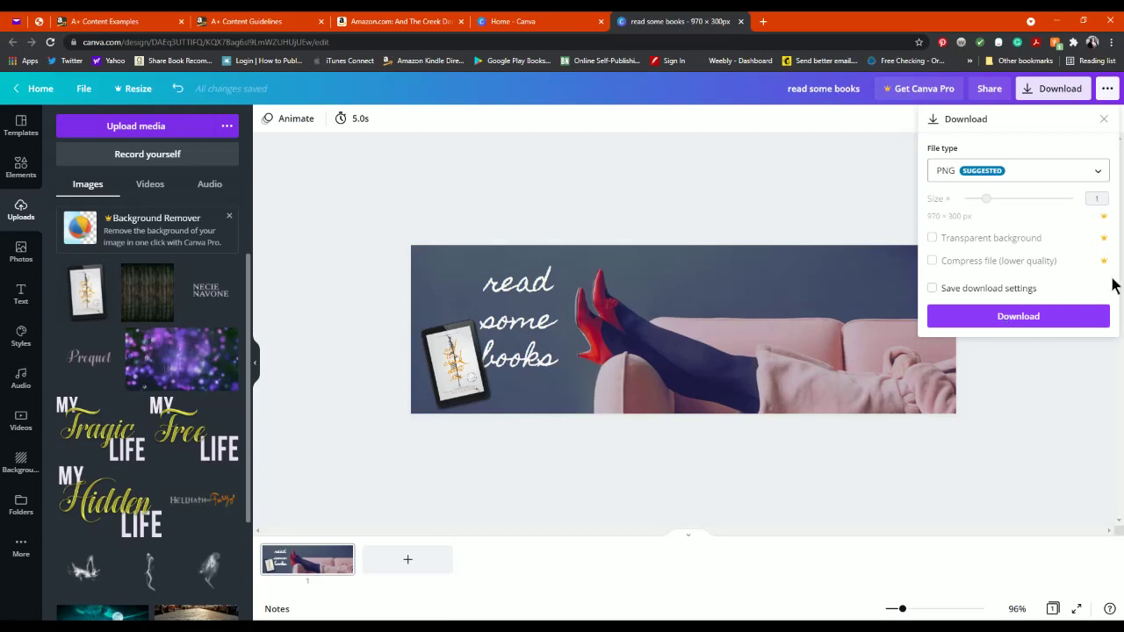
click(1048, 327)
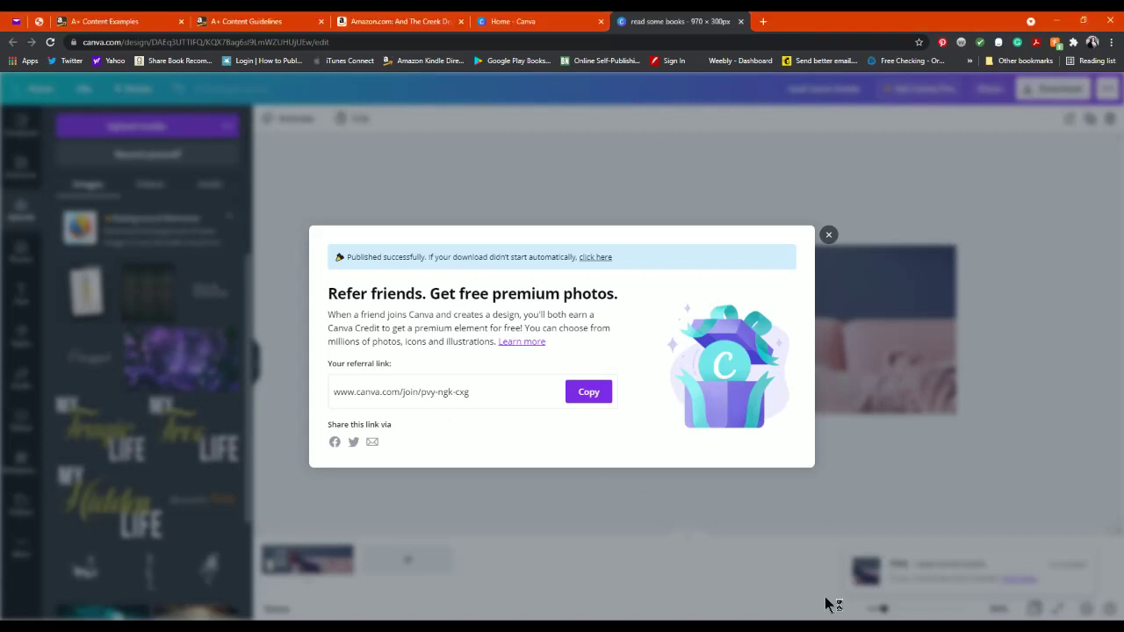
Step: Switch to the KDP A+ content page and add read some books.png to the overlay module with keywords '"read some books" woman red shoes on couch'
click(41, 22)
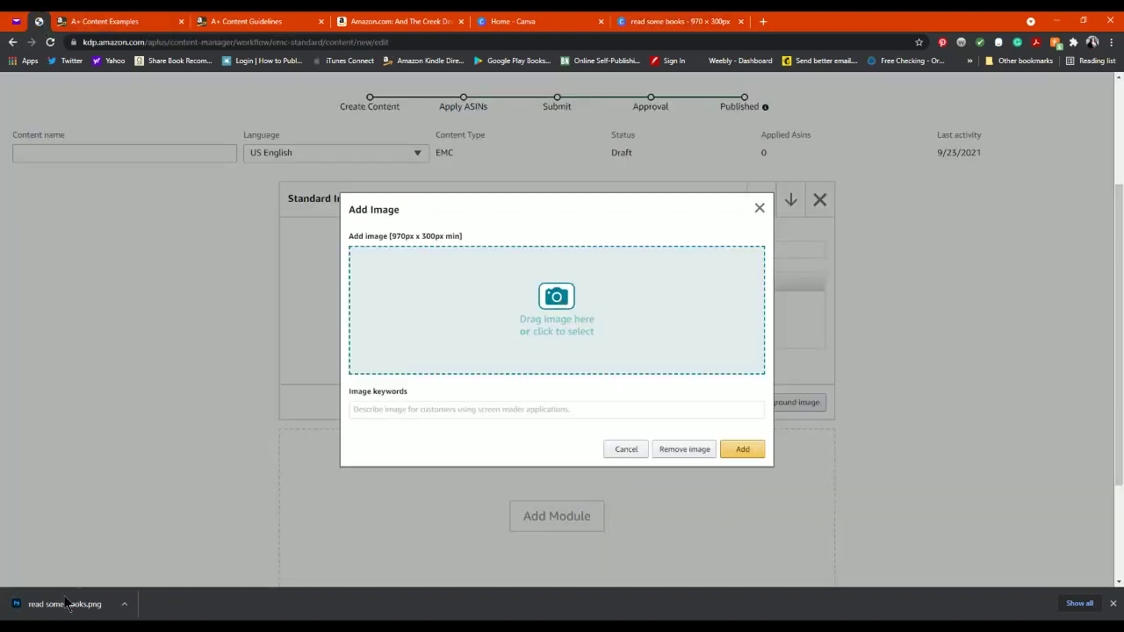
drag(69, 606, 573, 320)
click(648, 410)
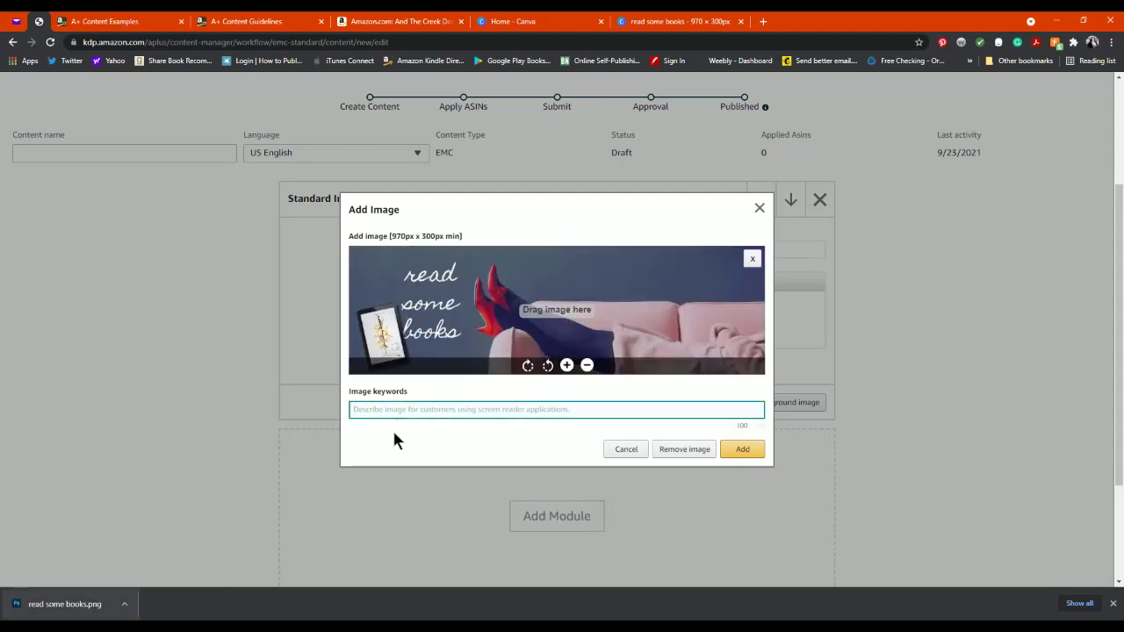
text(read some books)
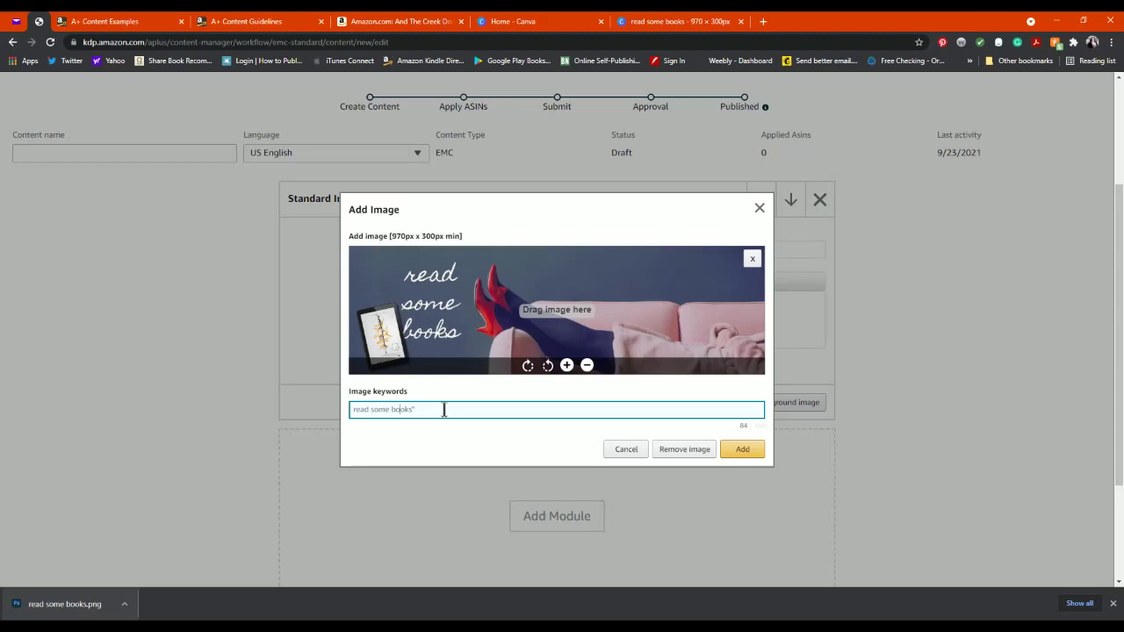
text(")
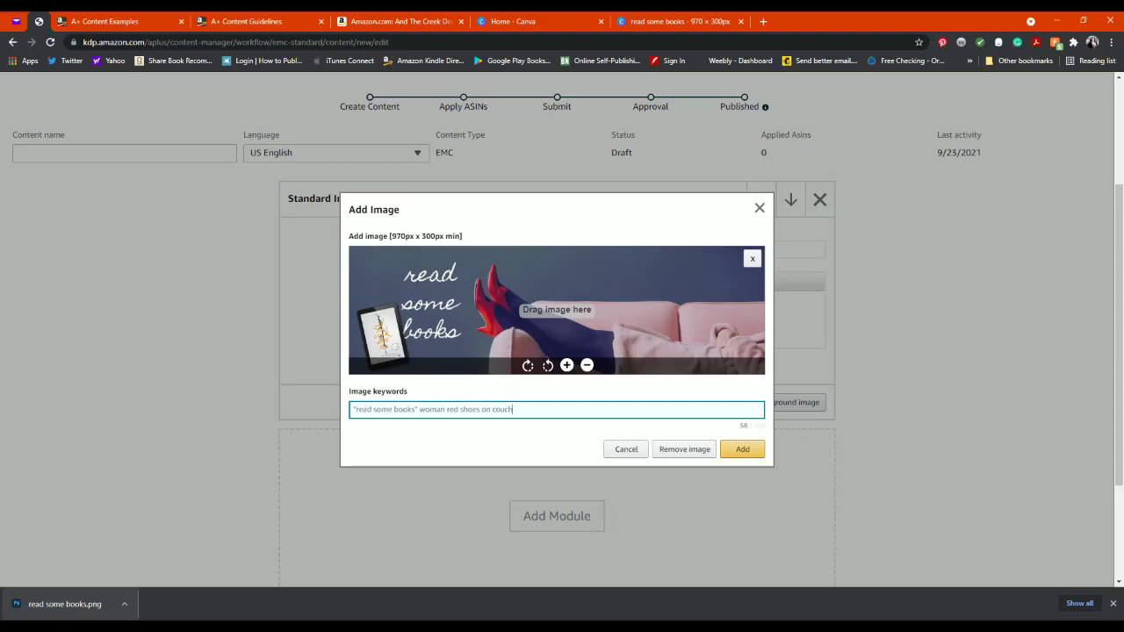
click(758, 452)
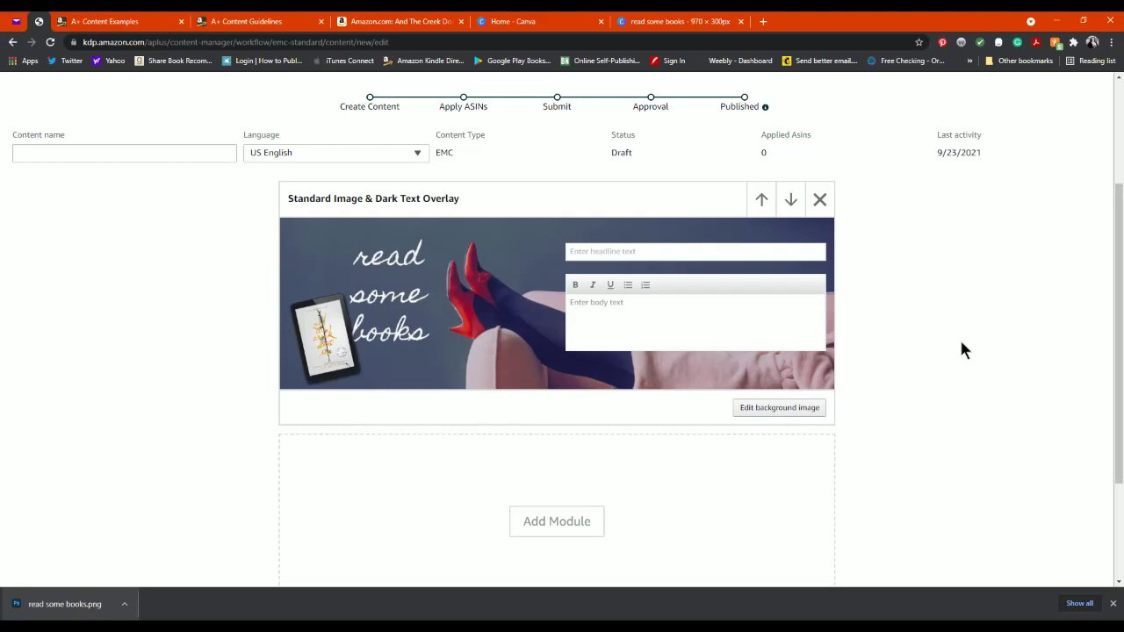
Step: Proceed from the finished module layout to applying ASINs
scroll(995, 175, up, 3)
click(1036, 187)
click(144, 411)
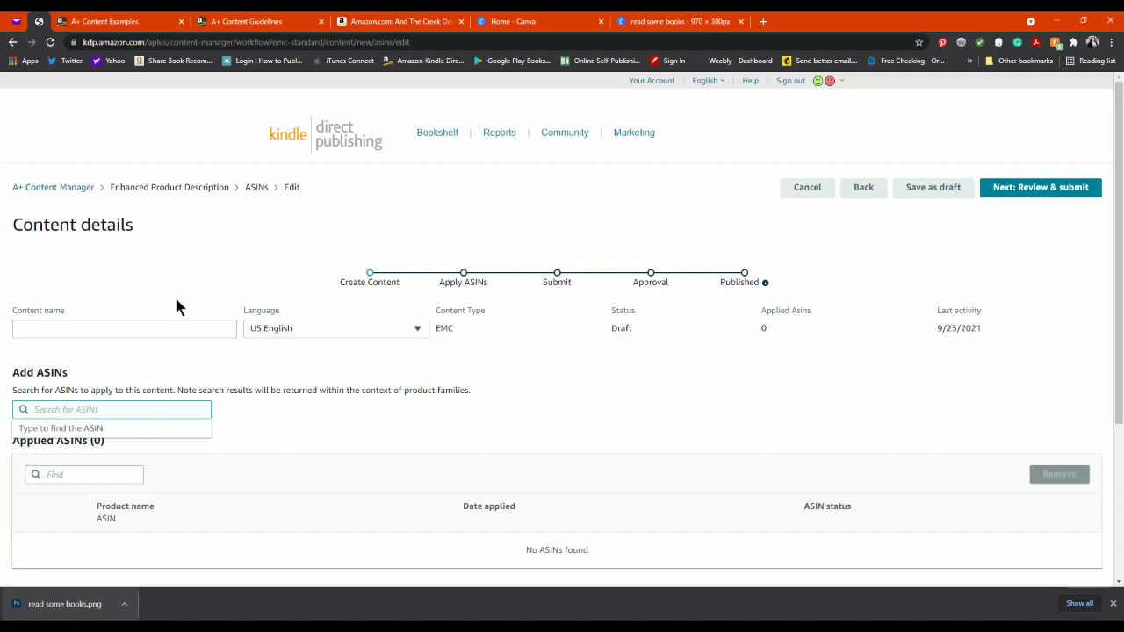
text(HTTPS://YOUTU.BE/DMJS7HR9SDU)
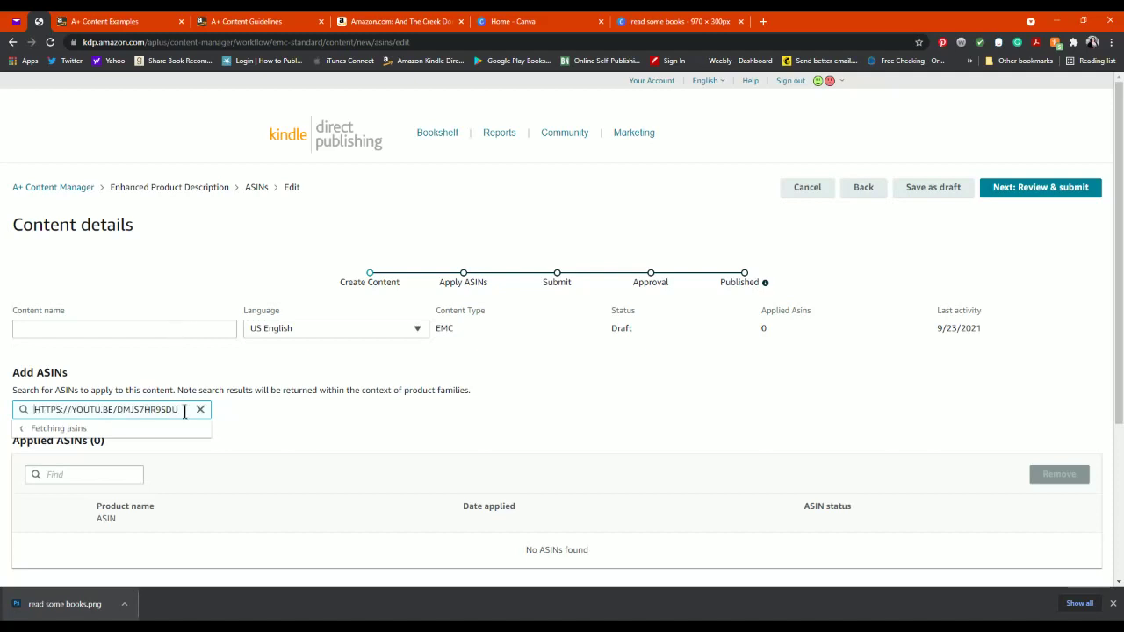
click(200, 410)
click(129, 369)
Step: Copy the ASIN from the product details on the Amazon page for And The Creek Don't Rise
click(381, 30)
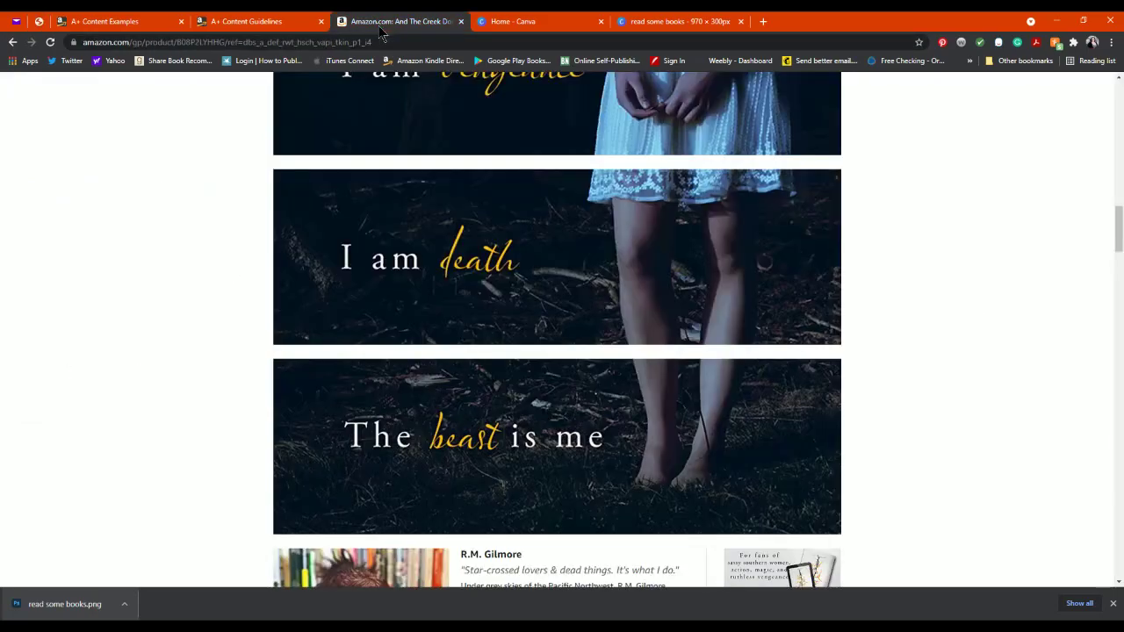
scroll(181, 338, down, 9)
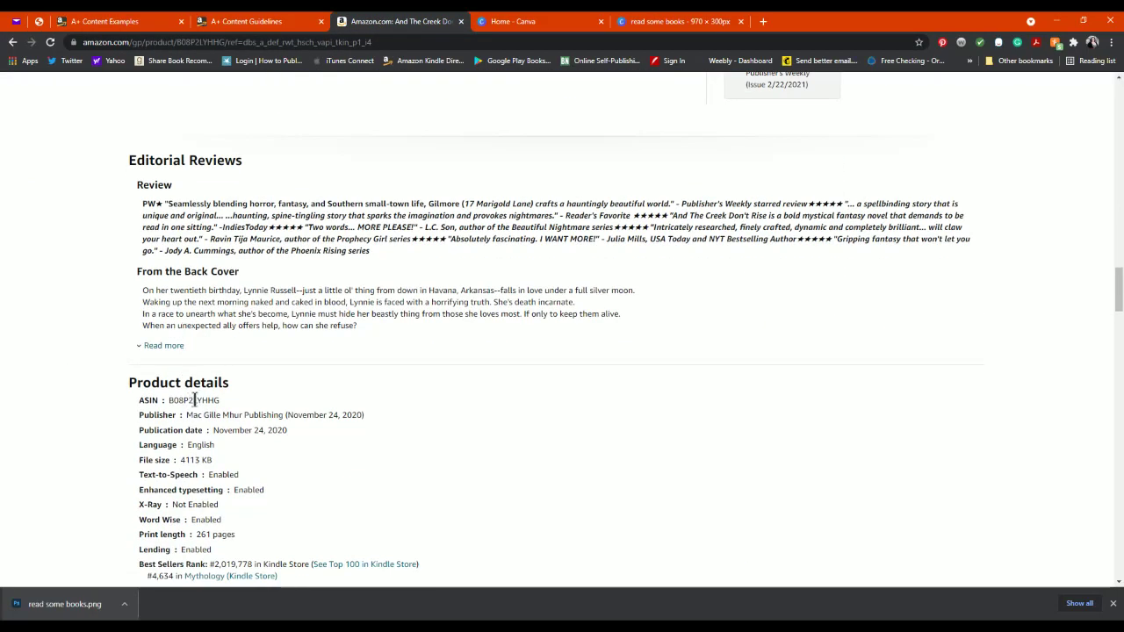
double_click(194, 399)
key(ctrl+c)
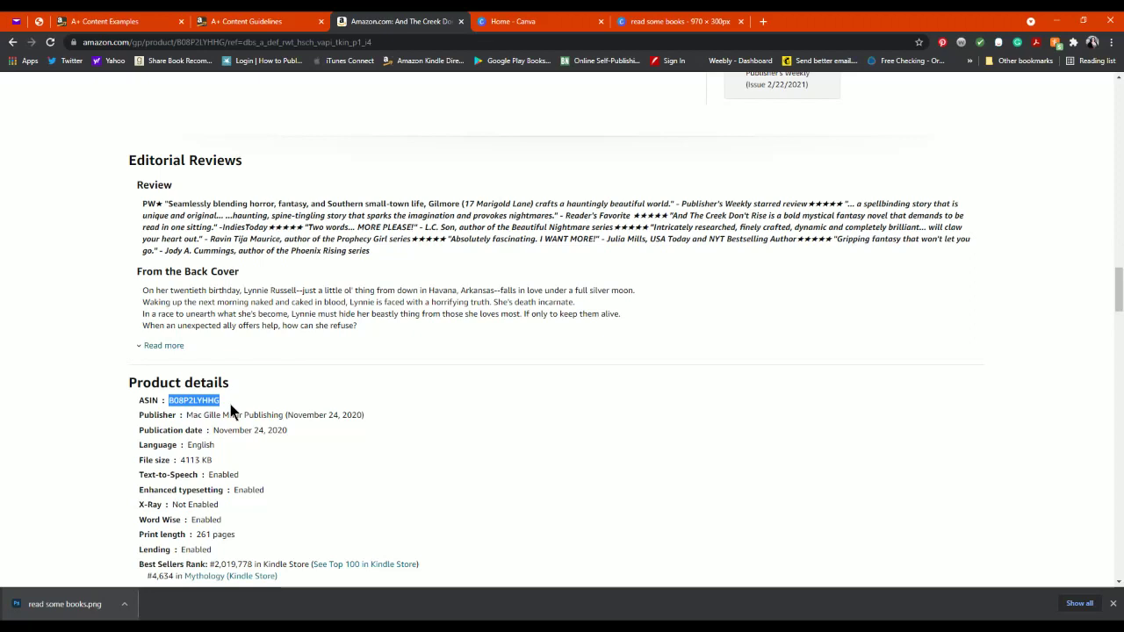
Step: Find ASIN B08P2LYHHG in the A+ content's ASIN search and apply the content to And The Creek Don't Rise, overriding its existing content
click(39, 23)
click(117, 411)
key(ctrl+v)
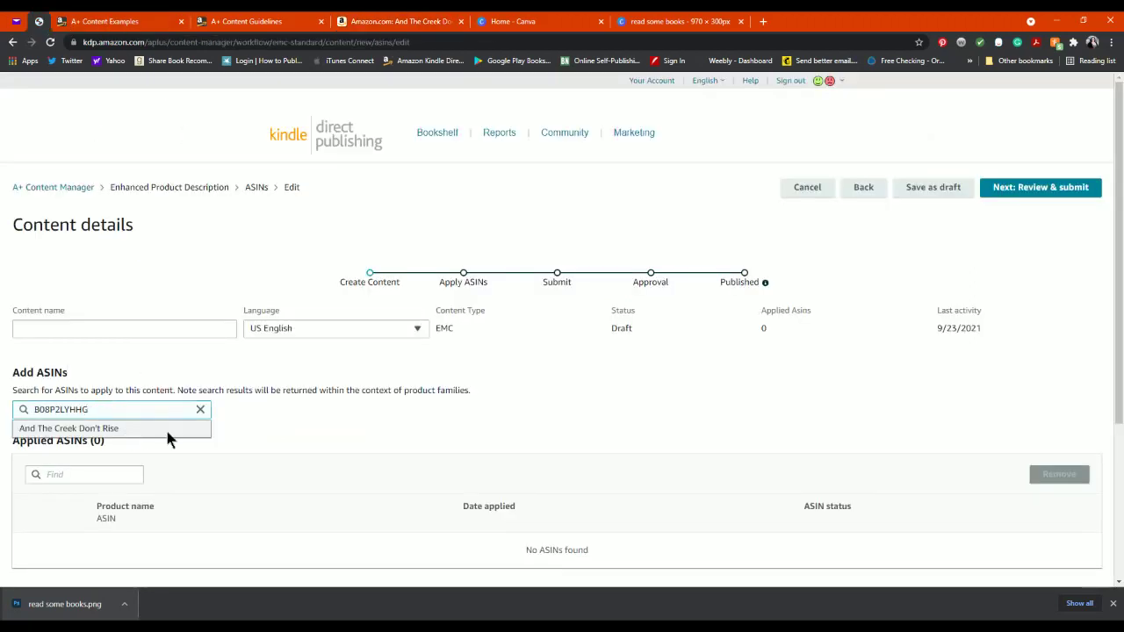
click(131, 433)
click(1046, 443)
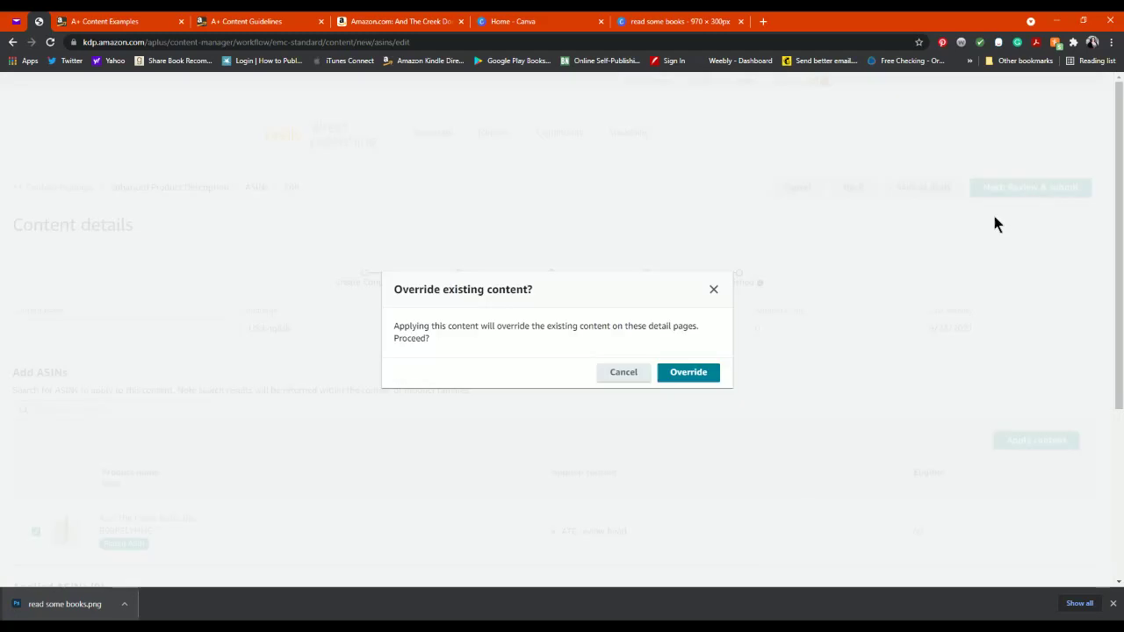
click(689, 372)
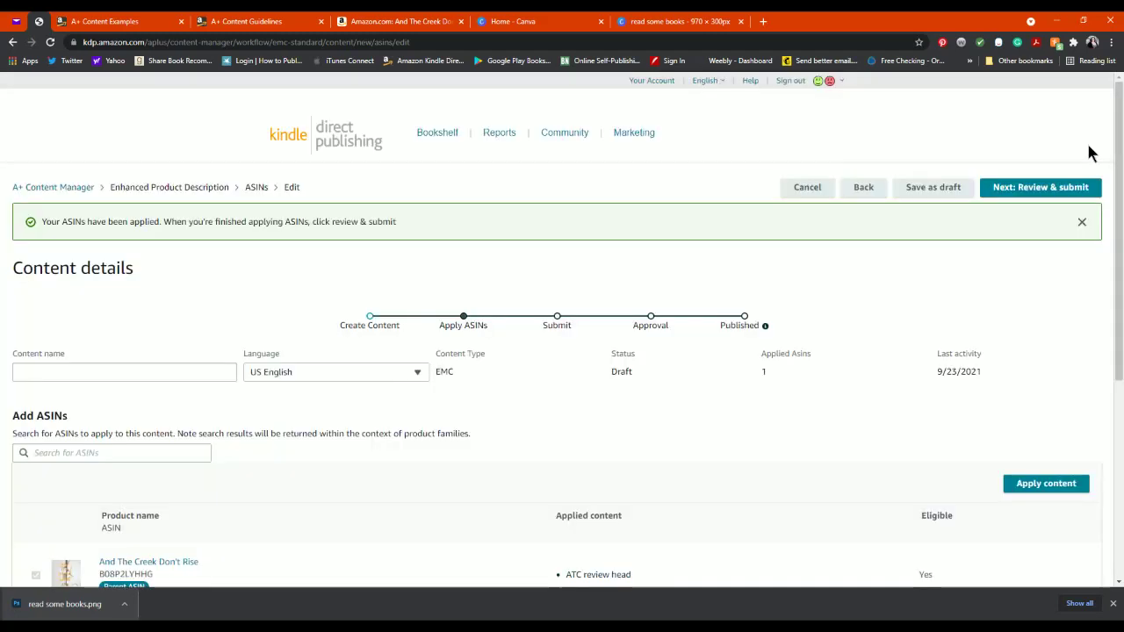
Step: Set the content name to "testing" and continue to the review and submit stage
click(1051, 188)
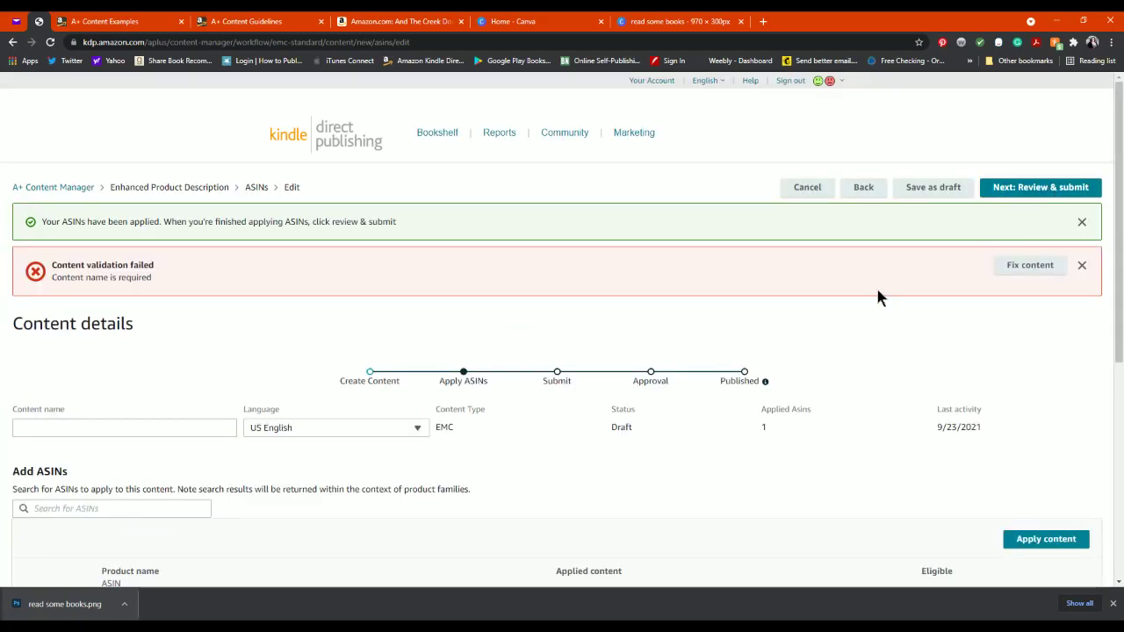
scroll(8, 281, down, 1)
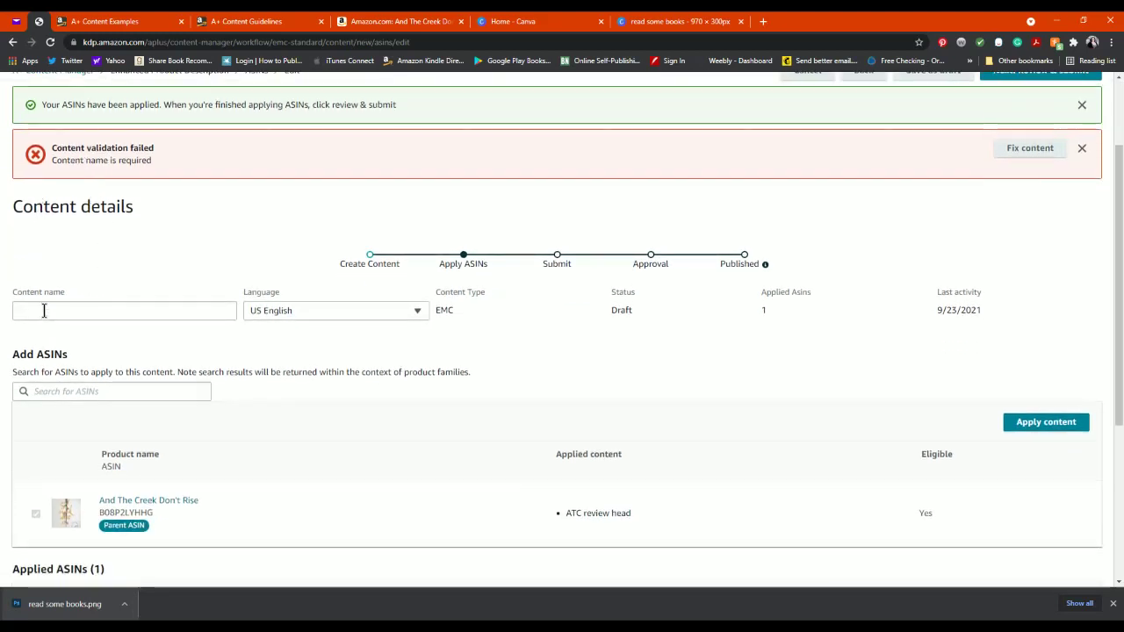
click(43, 312)
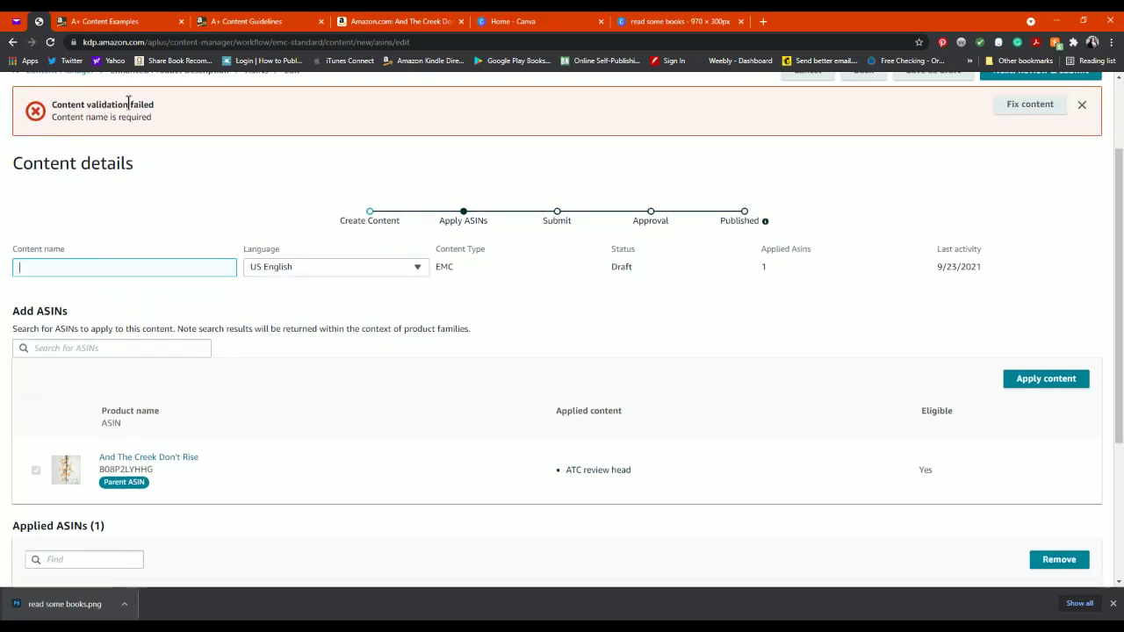
text(testing)
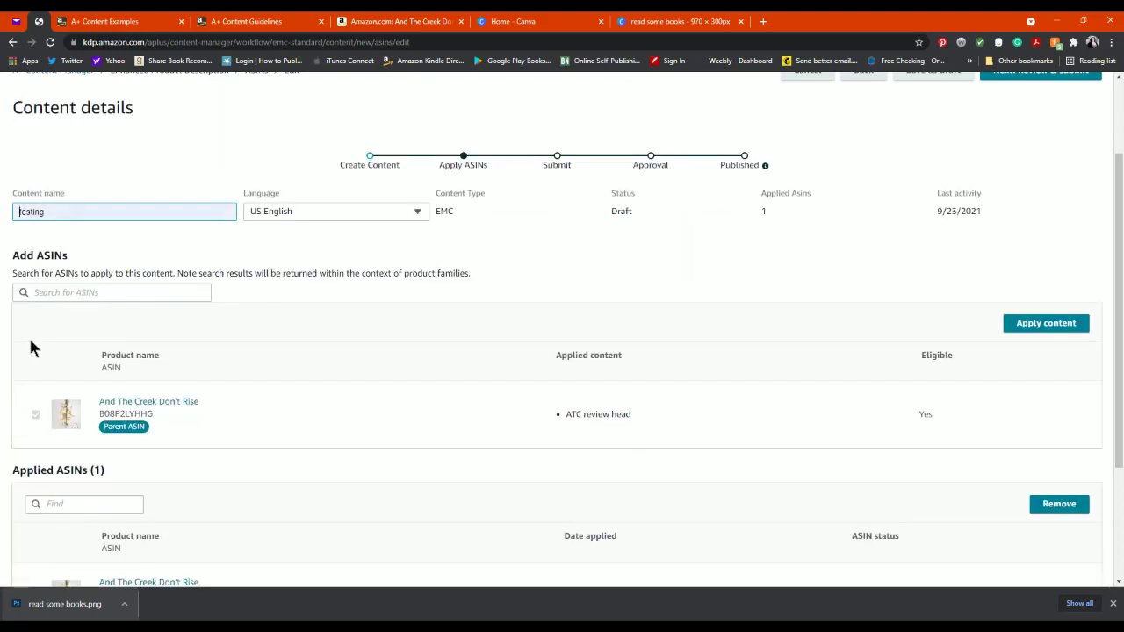
scroll(929, 309, up, 2)
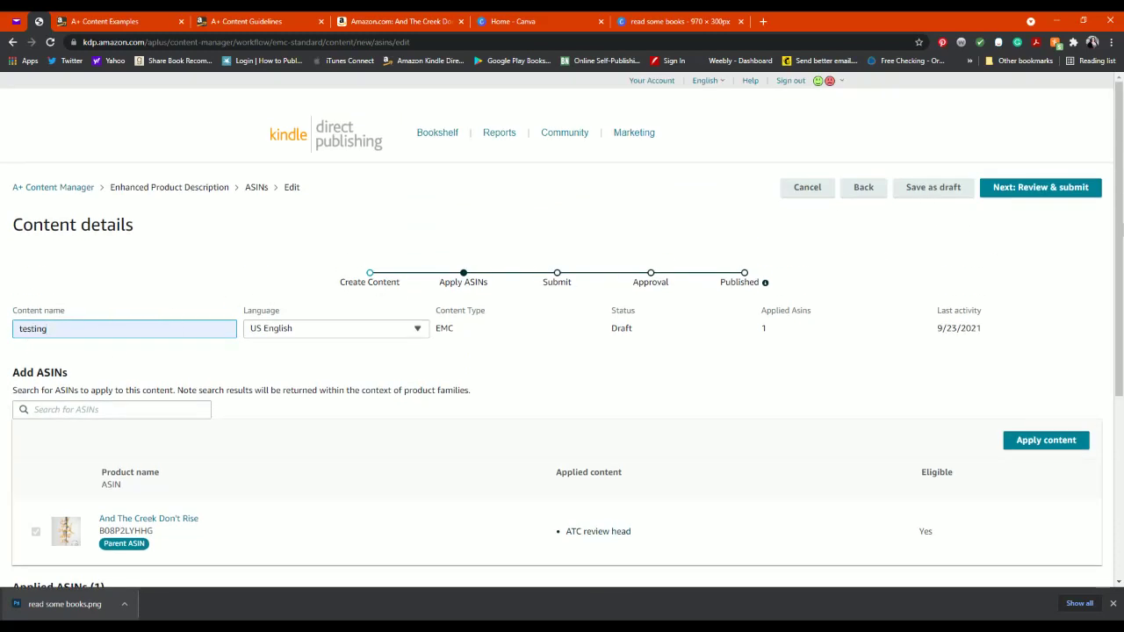
click(1050, 191)
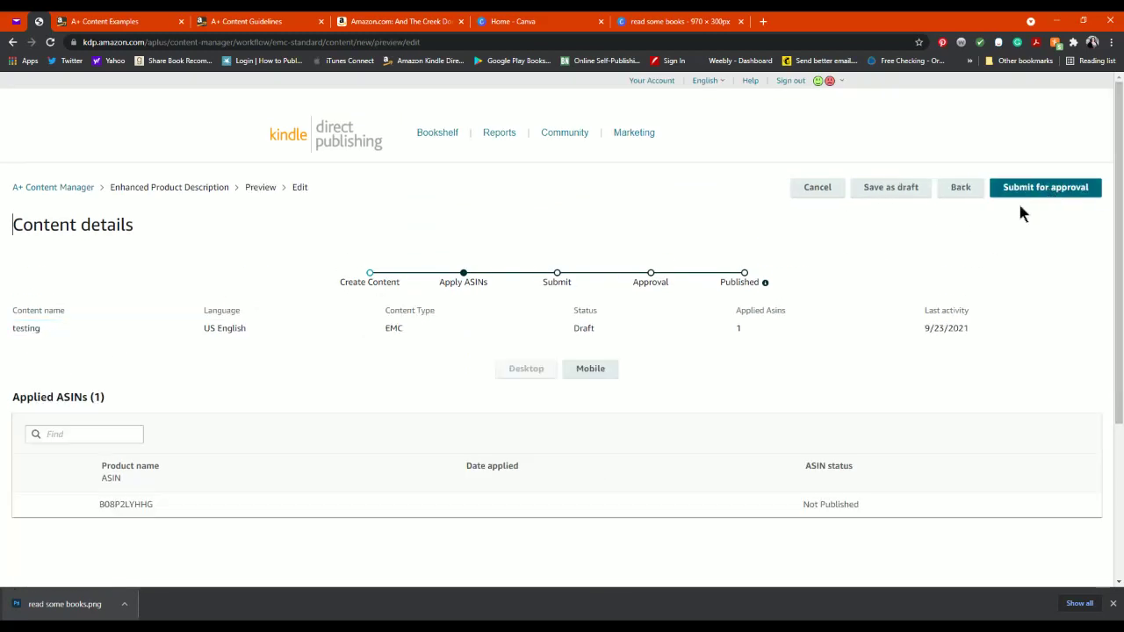
Step: Review the A+ content preview and compare it with the From the Publisher banners on the book's Amazon page
scroll(878, 334, down, 3)
scroll(195, 307, up, 2)
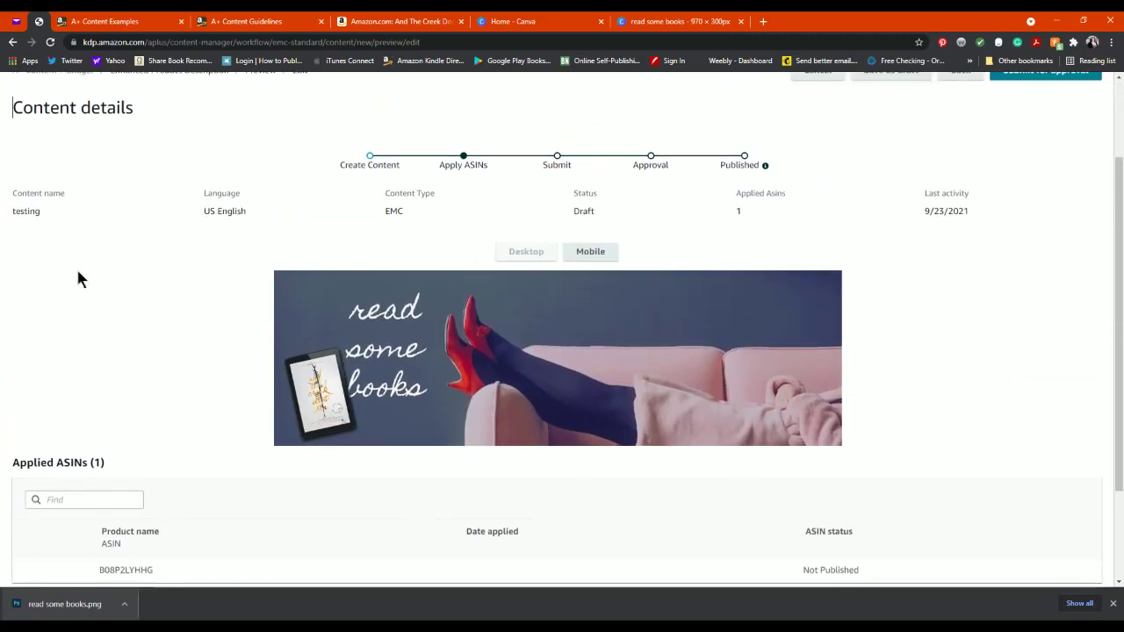
click(384, 25)
scroll(605, 285, up, 12)
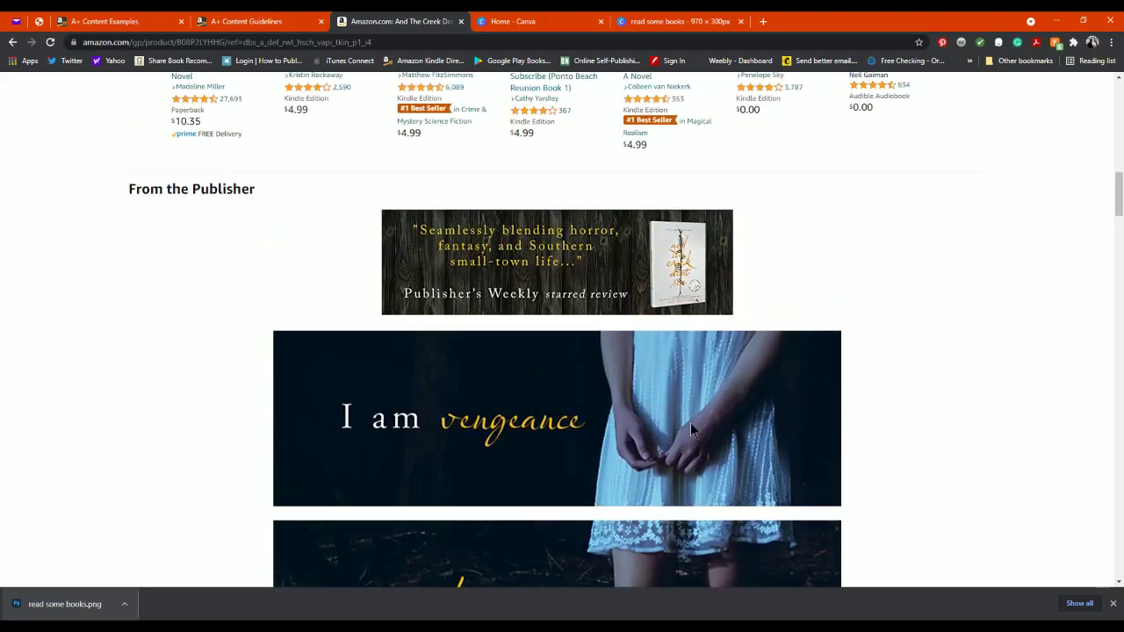
scroll(489, 406, down, 3)
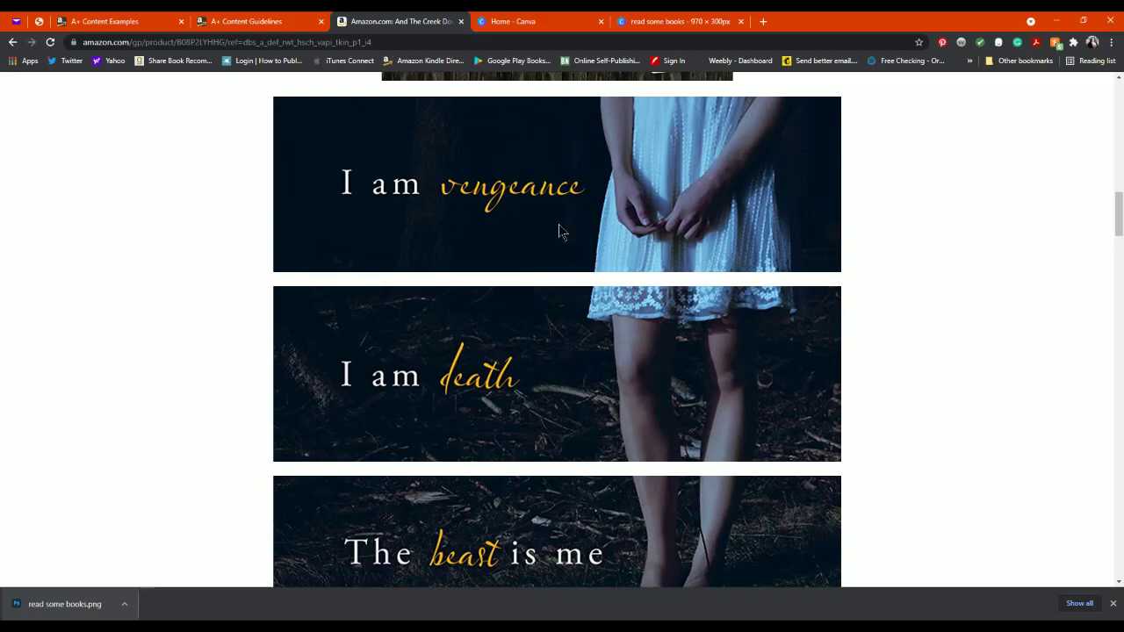
Step: Switch to Canva, leave the downloaded banner design for the home page, and start a new custom-size design
click(633, 23)
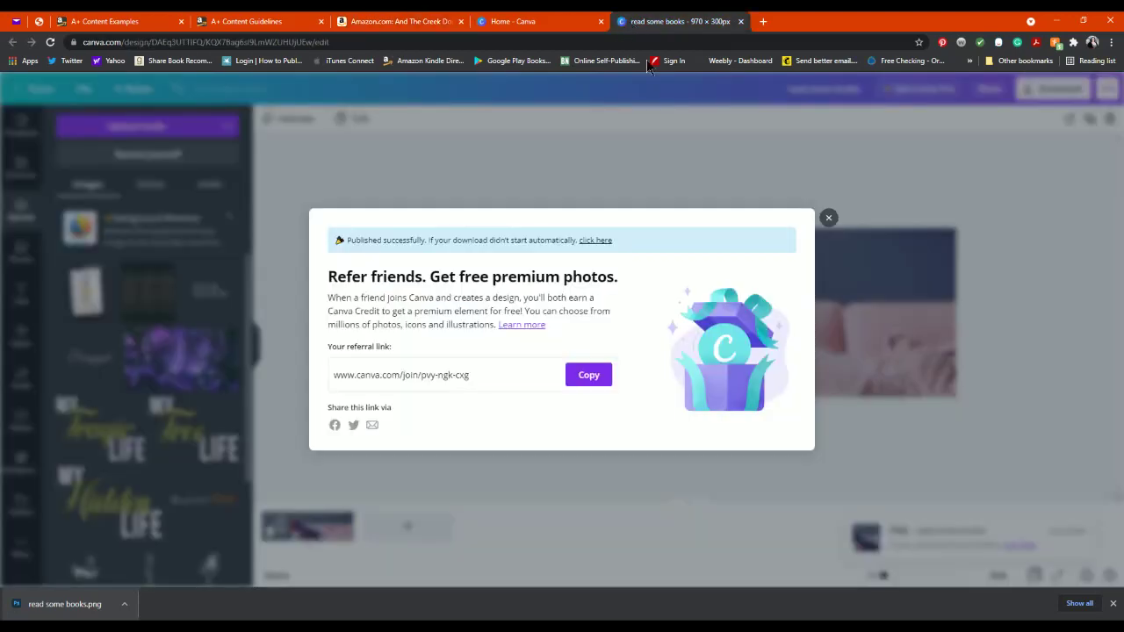
click(830, 218)
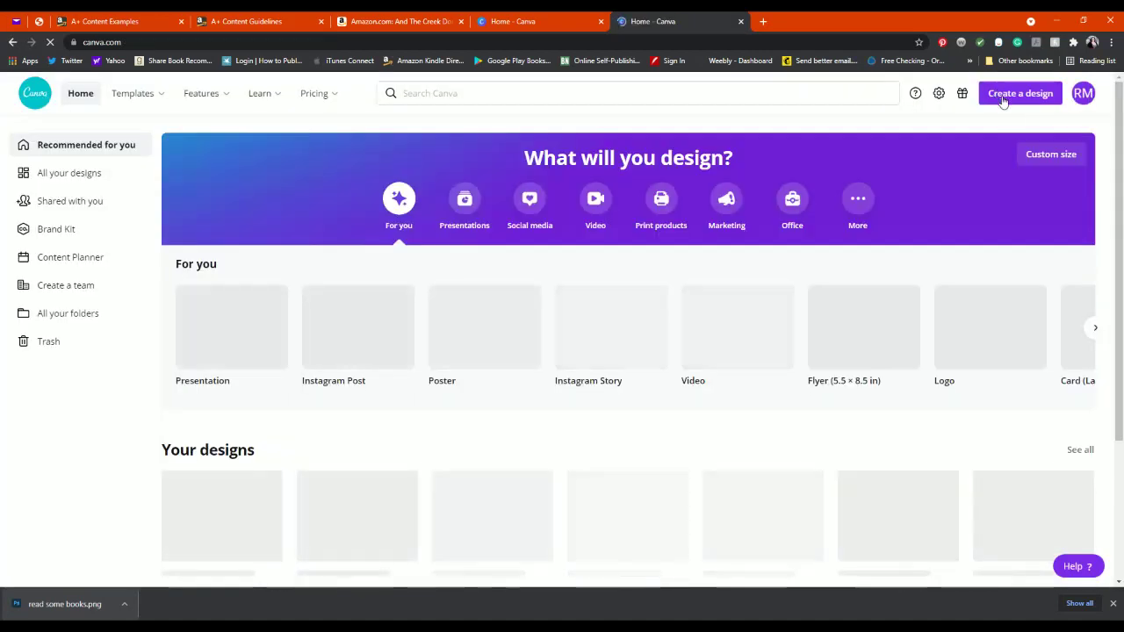
click(1004, 99)
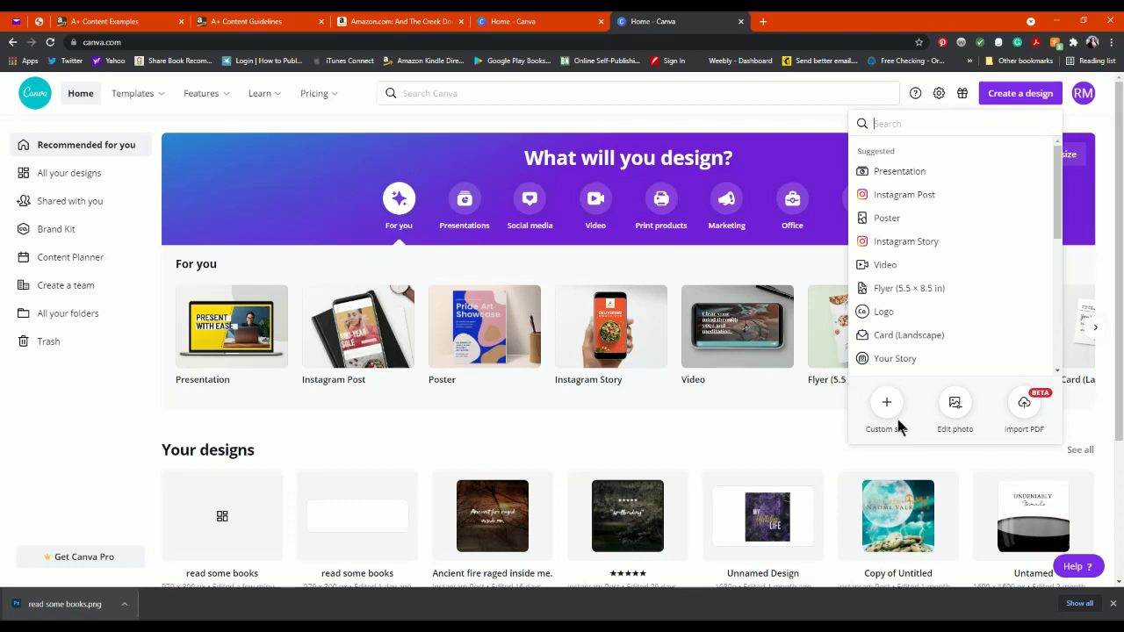
click(886, 404)
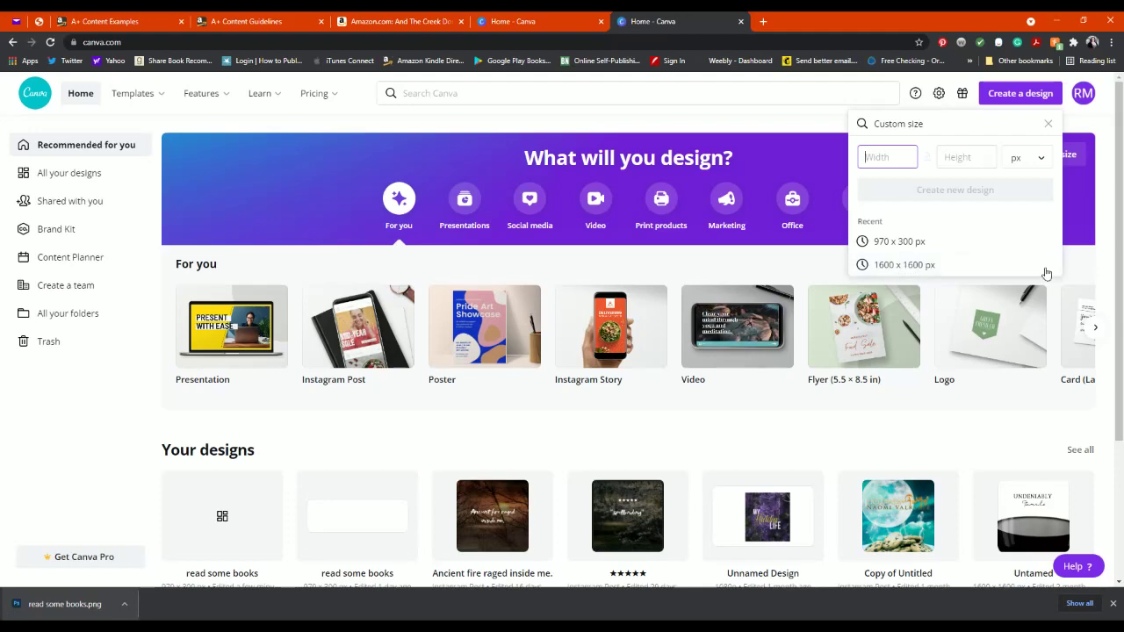
Step: Switch back to the KDP A+ content, check the preview, and return from the review stage to the module layout
click(48, 24)
scroll(521, 408, down, 2)
scroll(536, 386, up, 3)
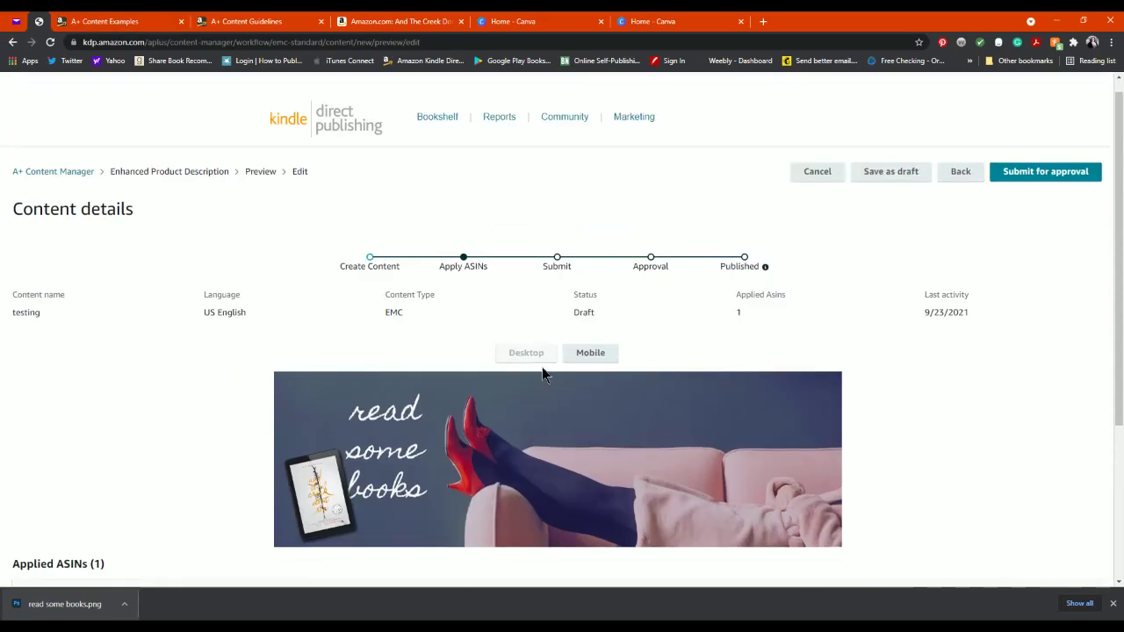
scroll(549, 369, down, 2)
scroll(682, 223, up, 1)
scroll(681, 222, up, 2)
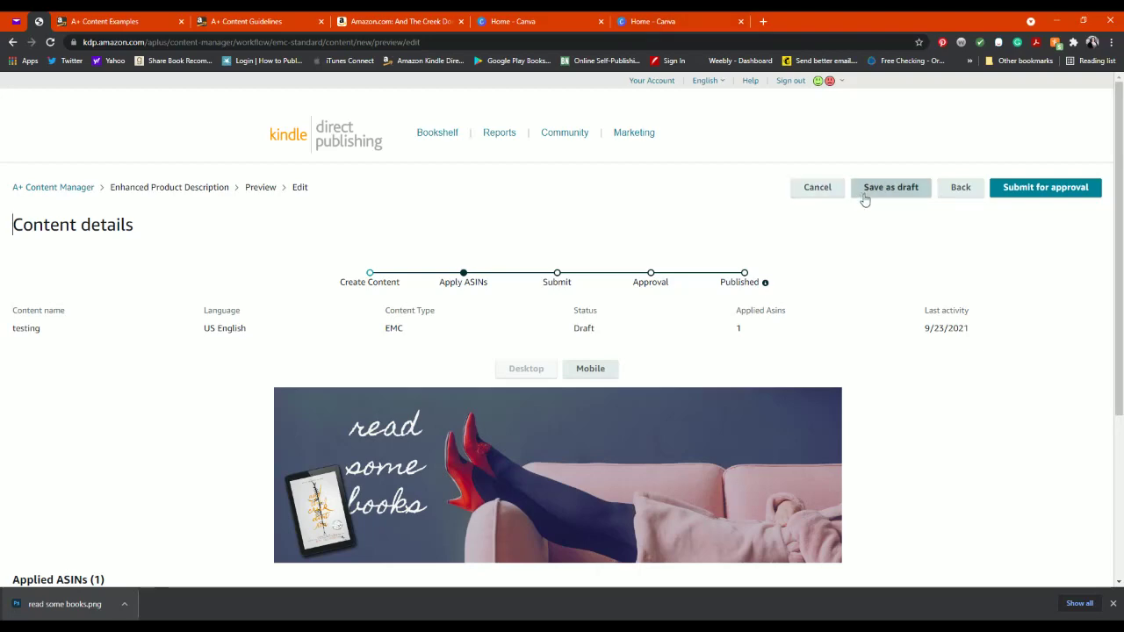
click(946, 193)
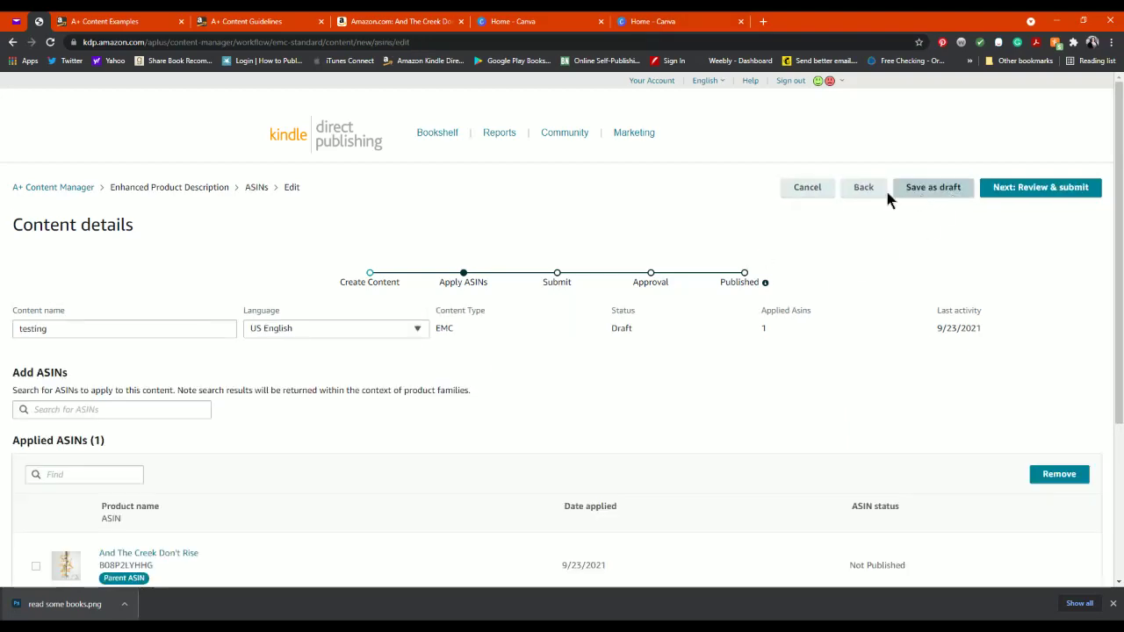
click(854, 195)
Step: Add a Standard Single Image & Sidebar module below the banner module
scroll(745, 318, down, 10)
click(524, 361)
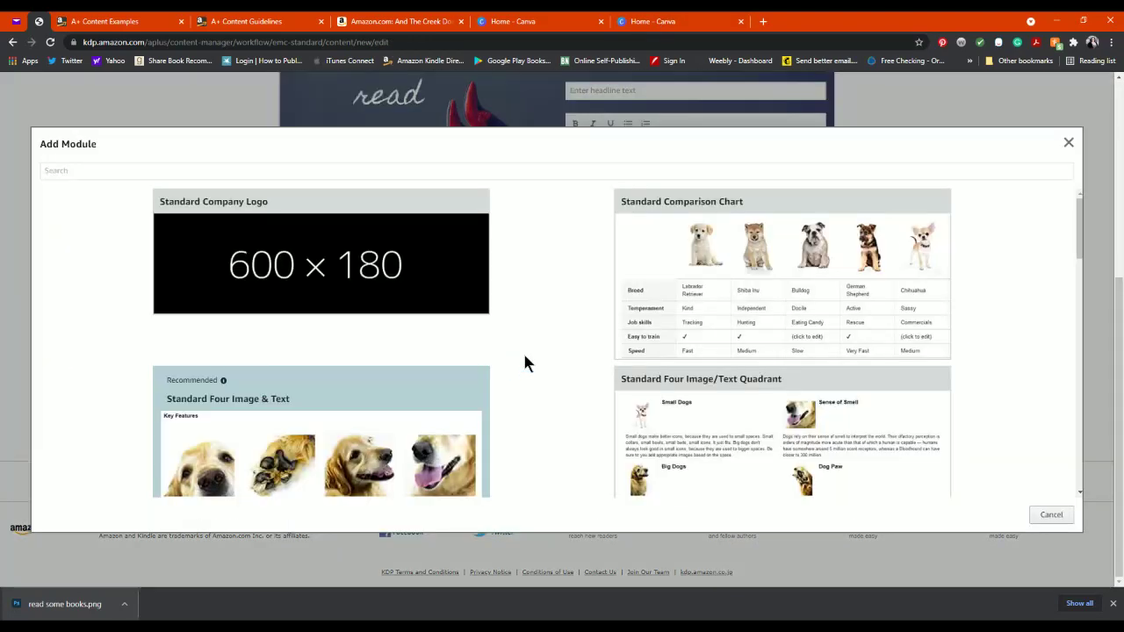
scroll(525, 362, down, 6)
scroll(525, 363, down, 4)
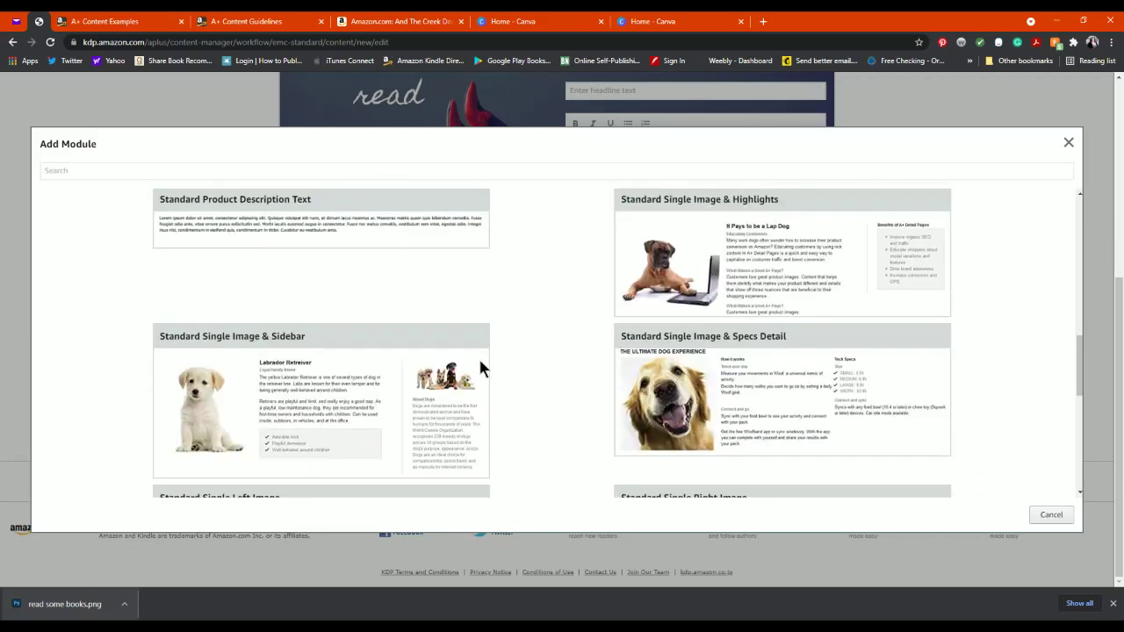
click(364, 344)
scroll(372, 369, down, 2)
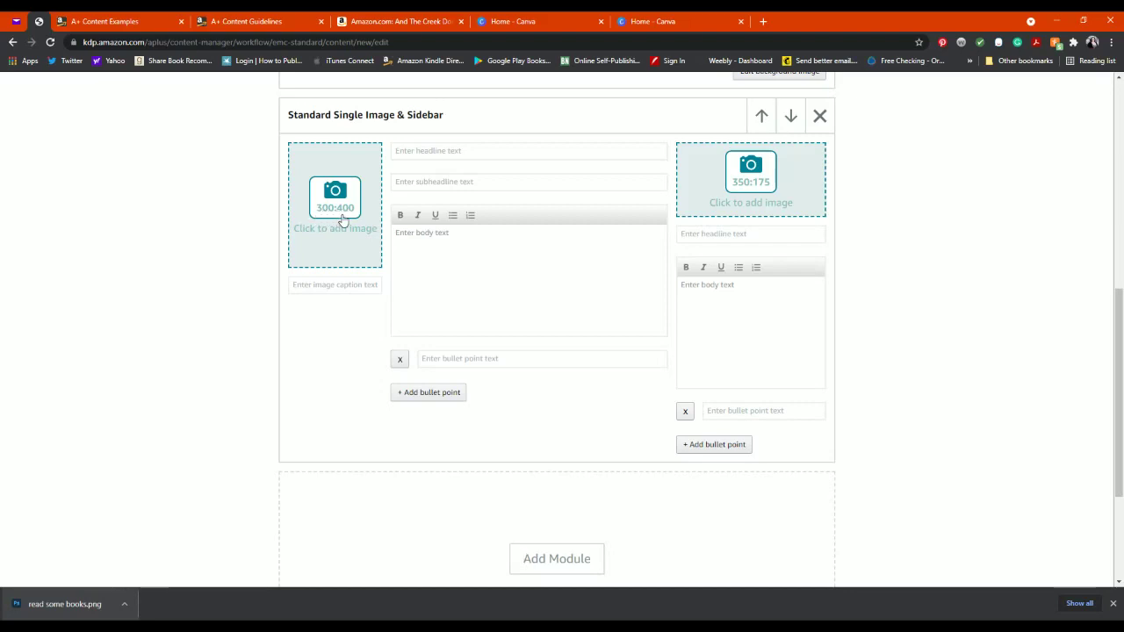
Step: Switch to Canva and create a new 300 x 400 px design, checking the size against the module's main image slot
click(659, 24)
click(897, 162)
text(300)
click(952, 157)
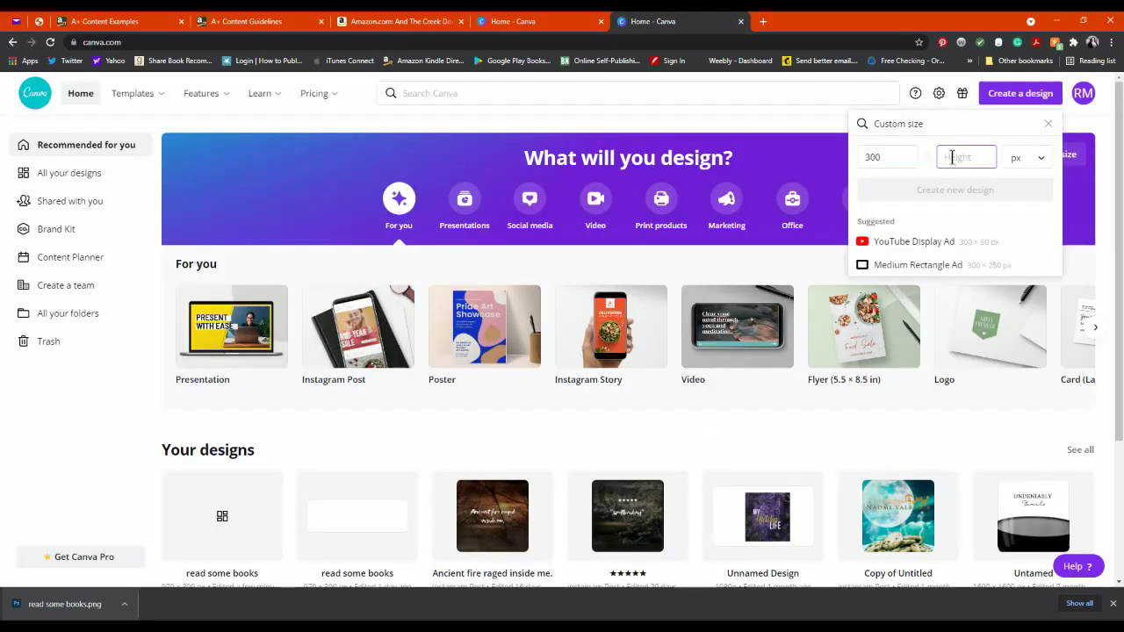
text(400)
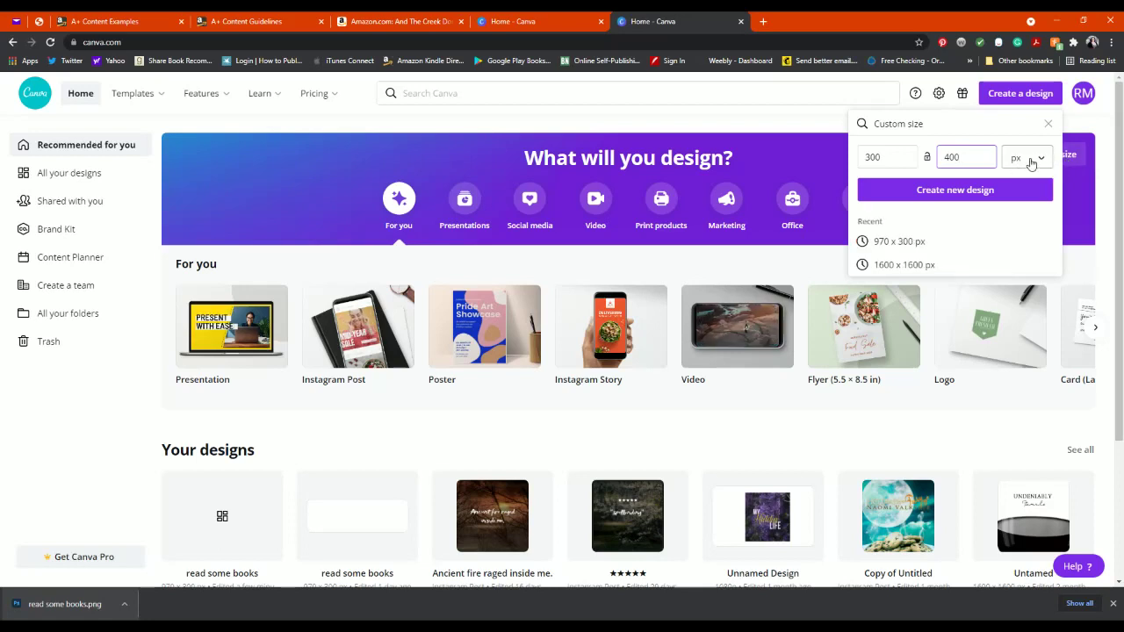
click(1032, 161)
click(964, 161)
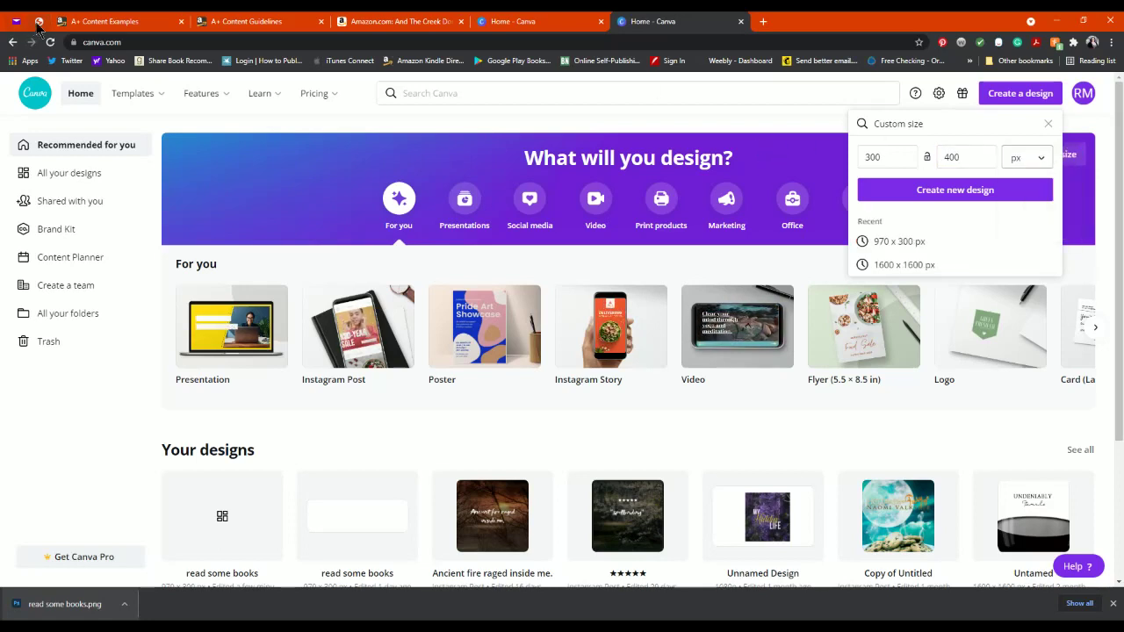
click(39, 23)
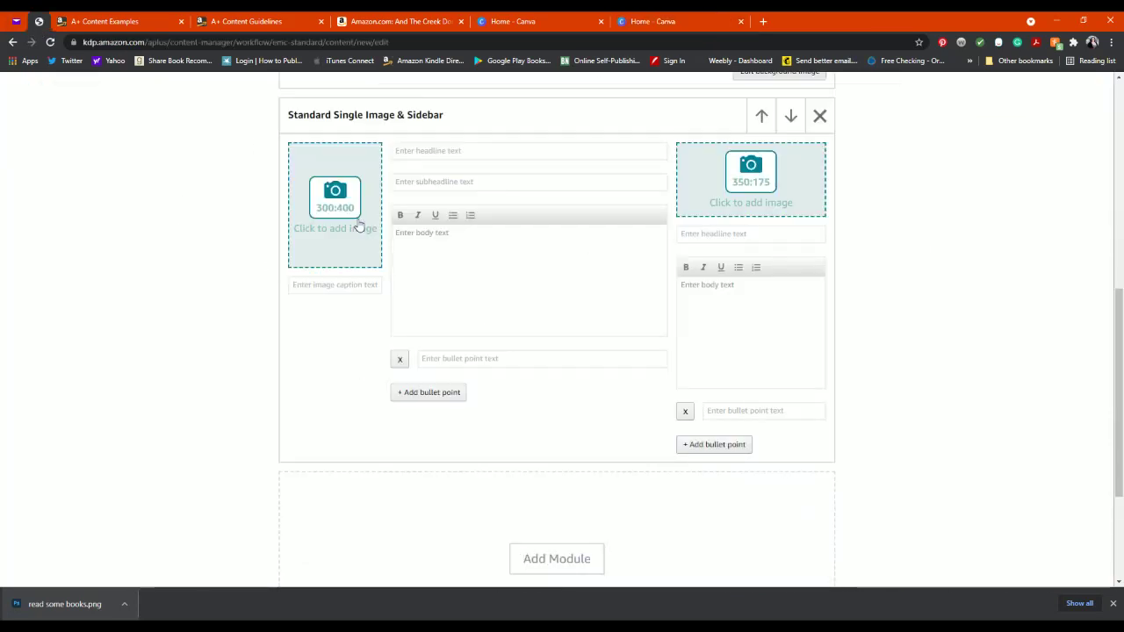
click(659, 21)
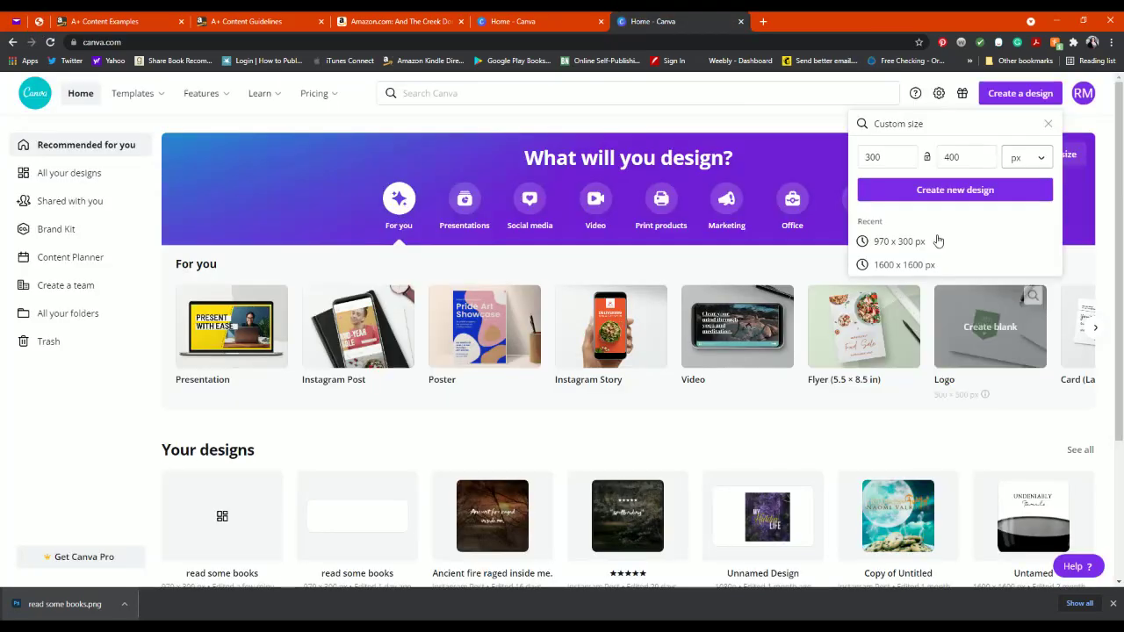
click(951, 192)
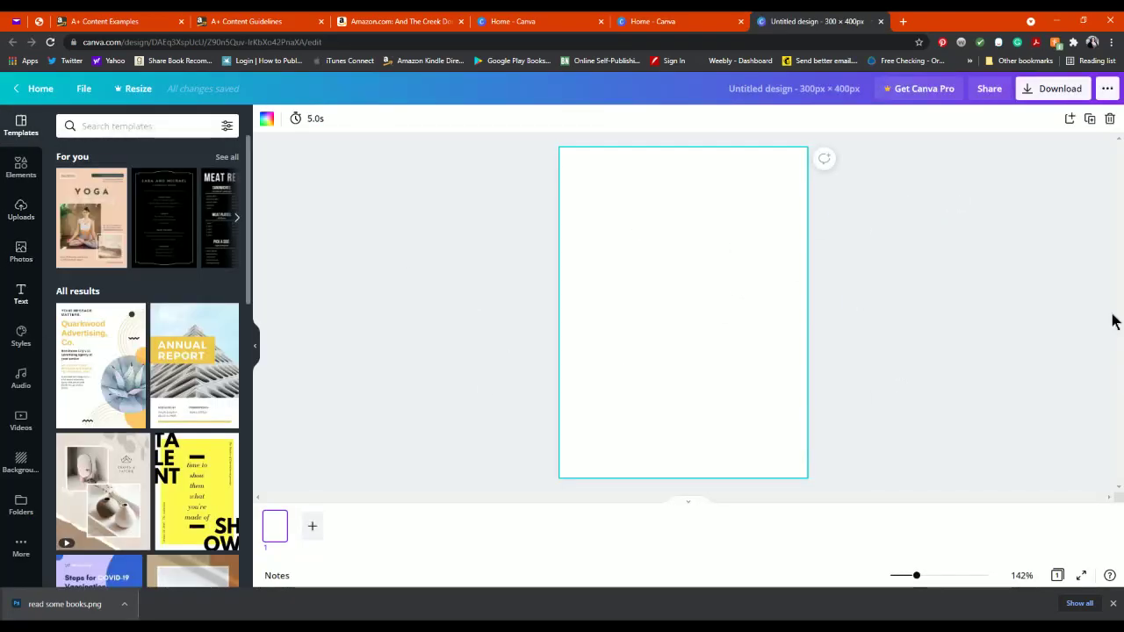
Step: Upload the skull image to Canva's media uploads
click(907, 300)
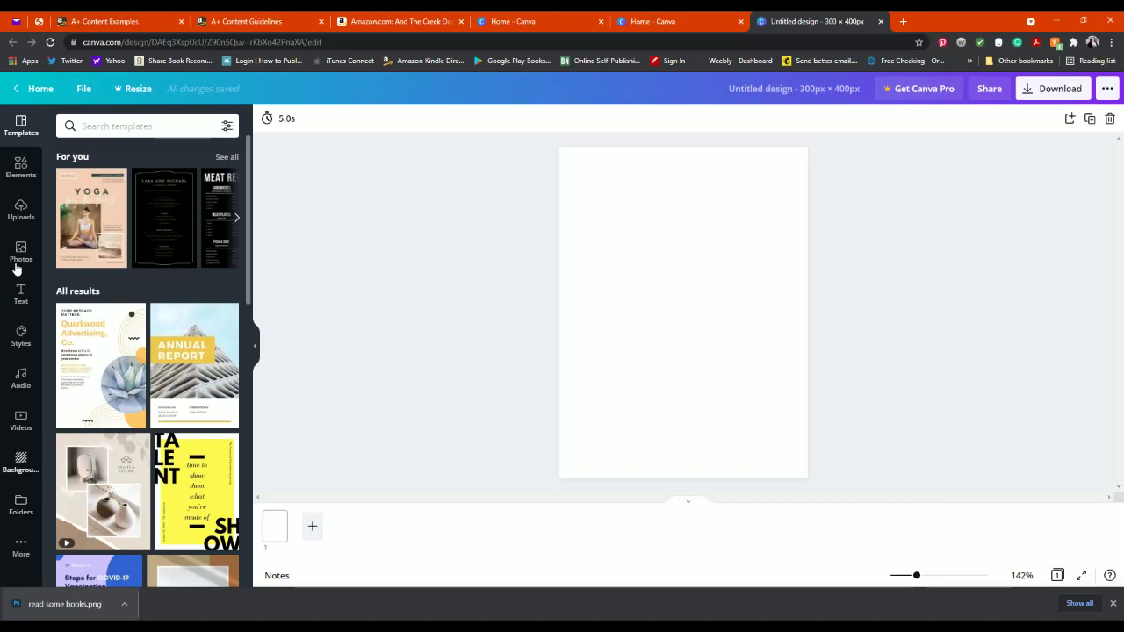
click(19, 212)
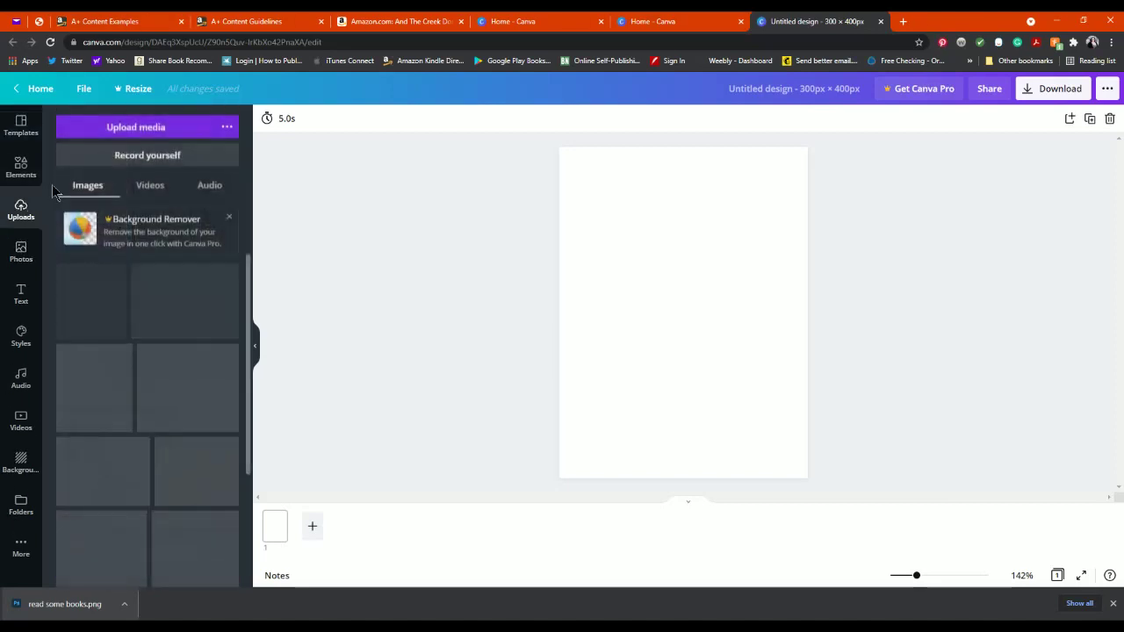
click(129, 129)
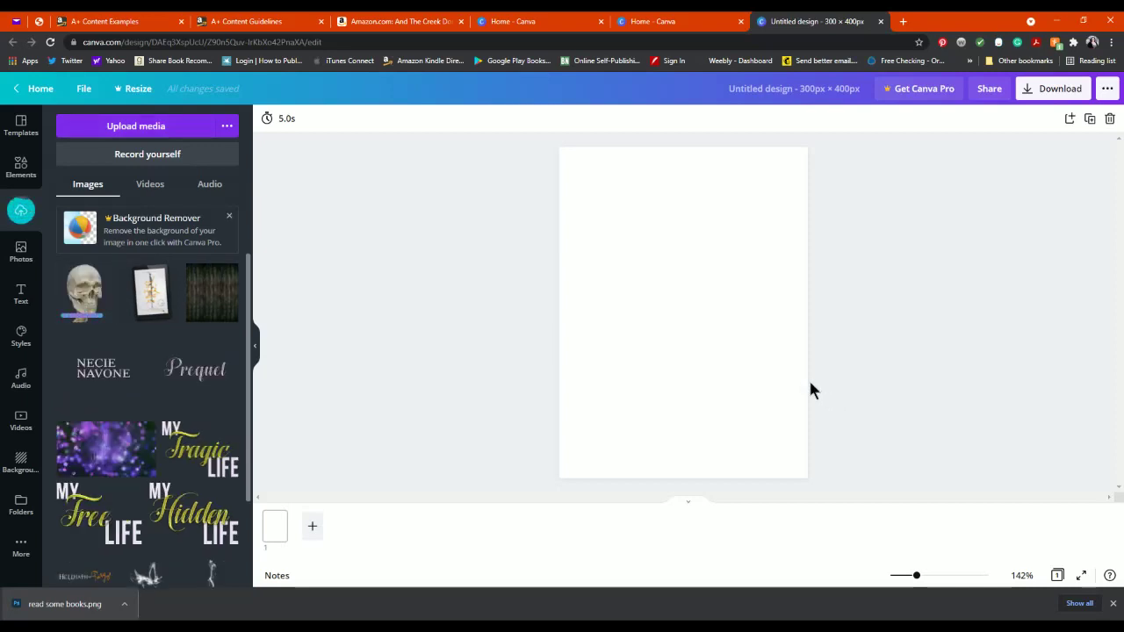
Step: Compare the empty sidebar module with the matching author photo layout on the A+ Content Examples page
click(38, 24)
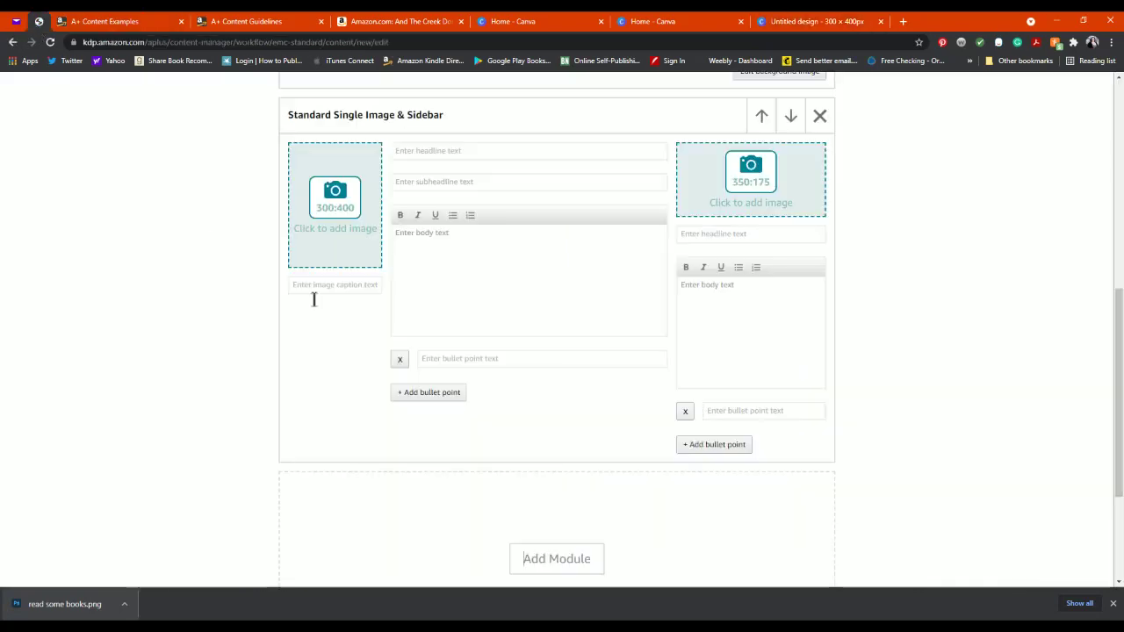
click(90, 22)
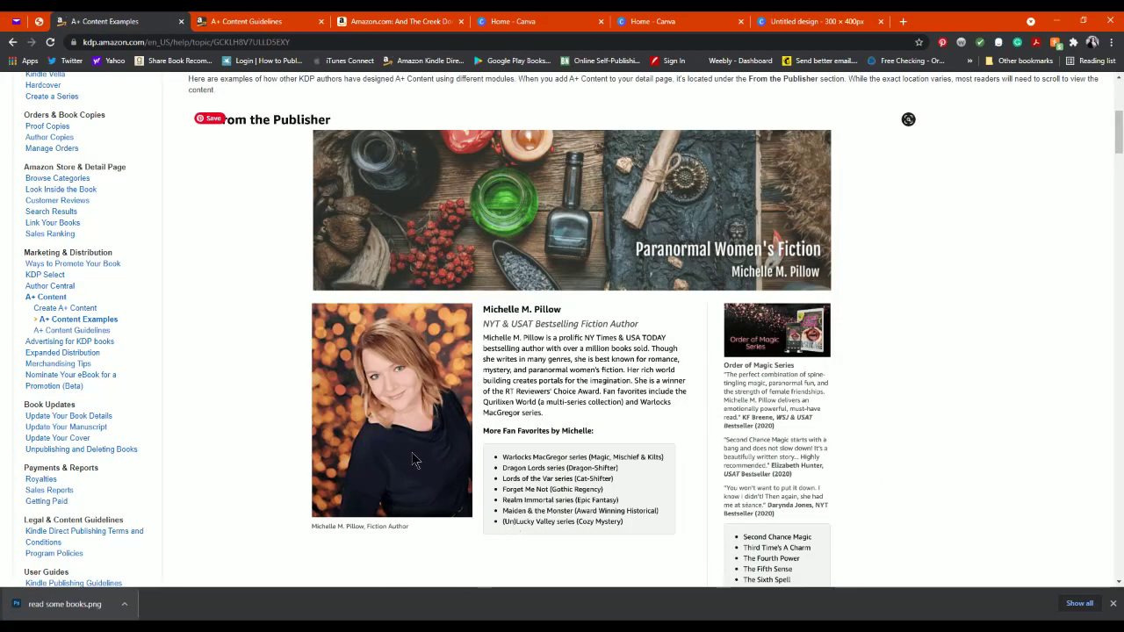
click(41, 25)
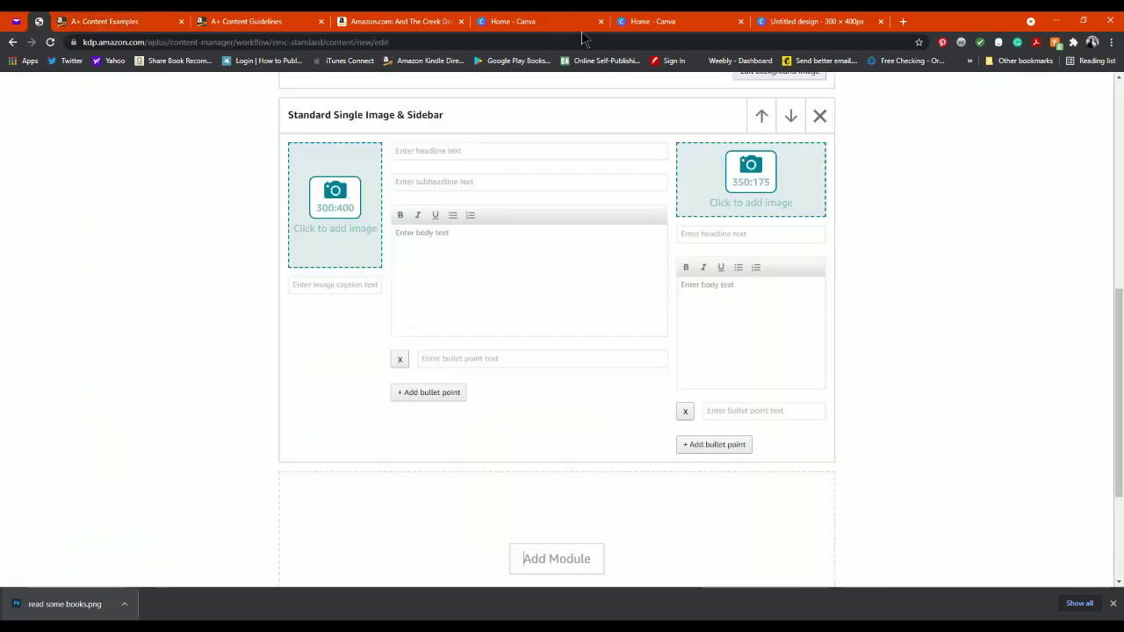
Step: Place the uploaded skull image on the 300 x 400 px Canva page, enlarge it to nearly fill the page and center it
click(810, 22)
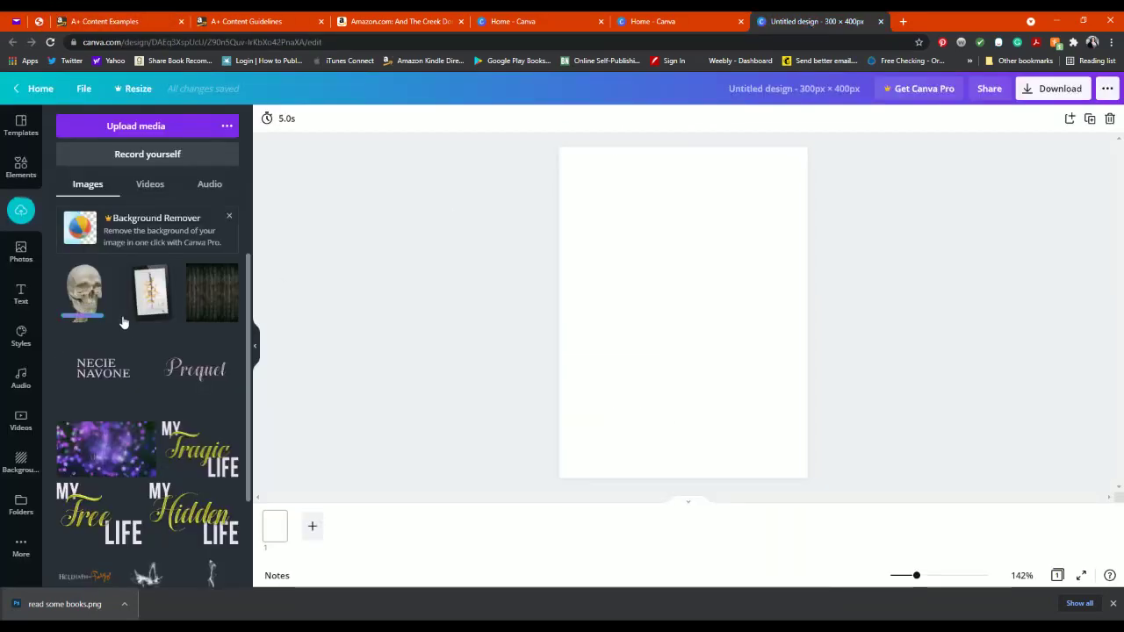
drag(83, 290, 705, 216)
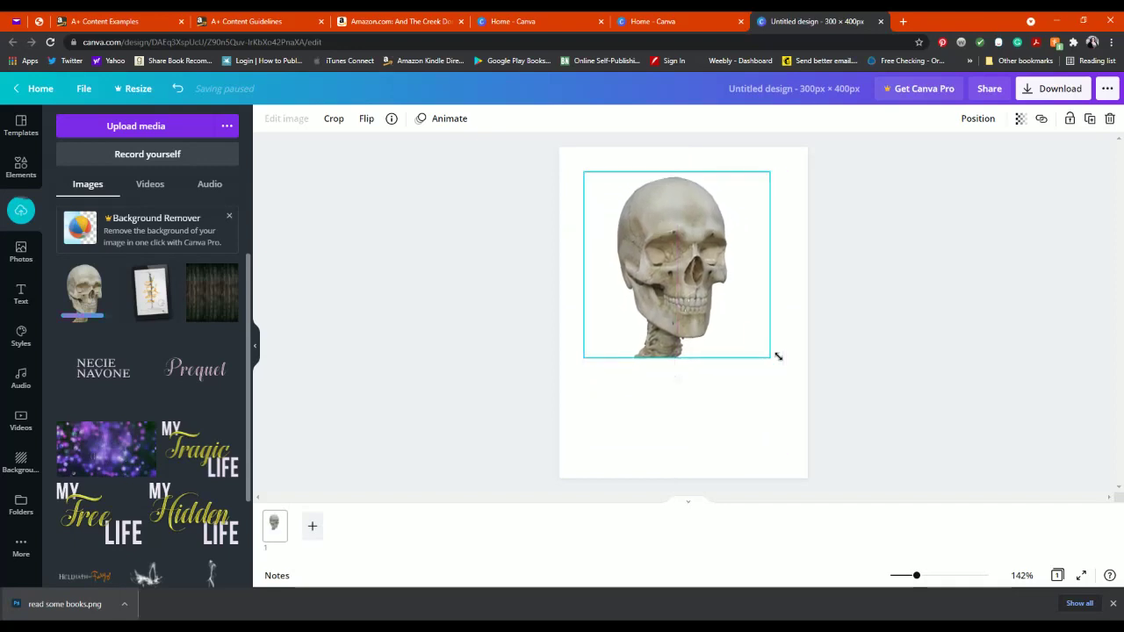
drag(771, 357, 891, 477)
drag(716, 266, 675, 301)
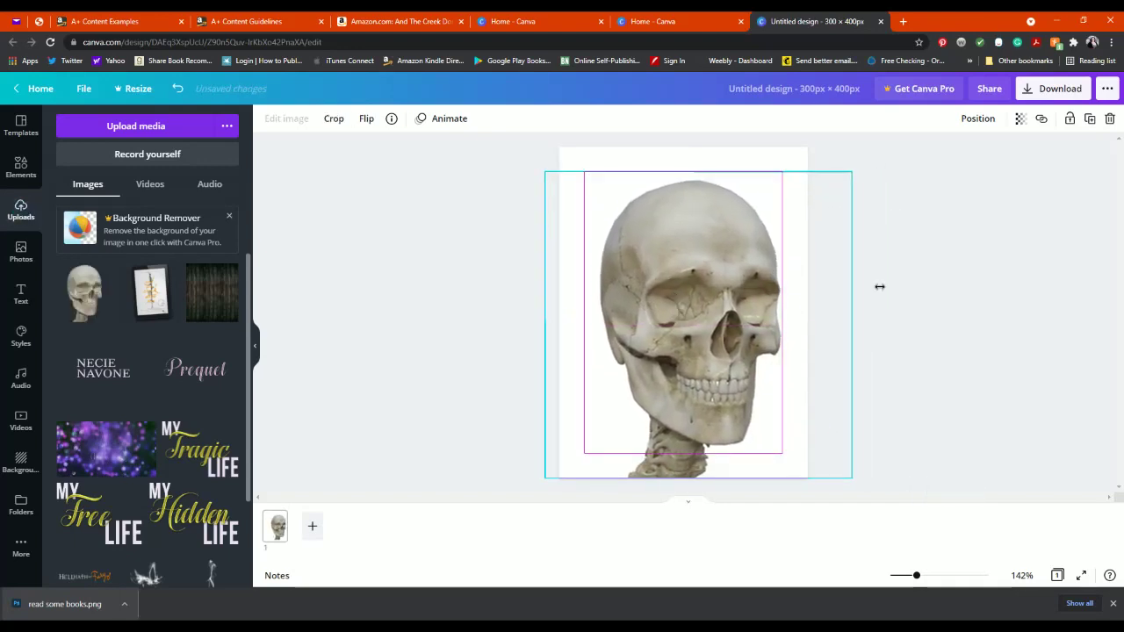
click(954, 285)
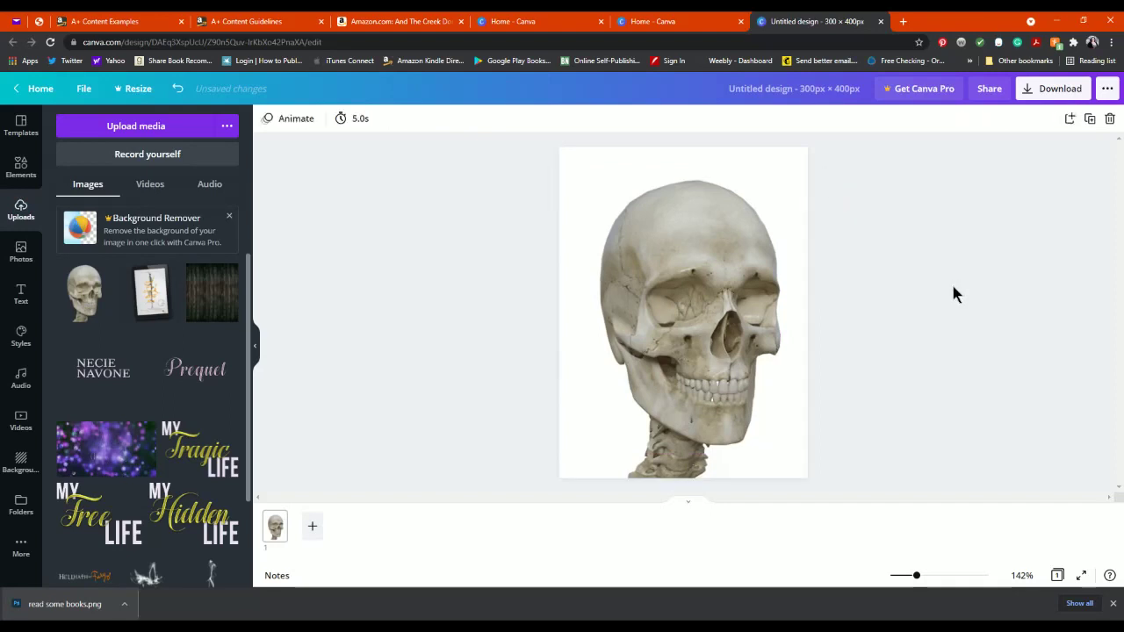
drag(728, 301, 698, 279)
click(994, 252)
click(975, 251)
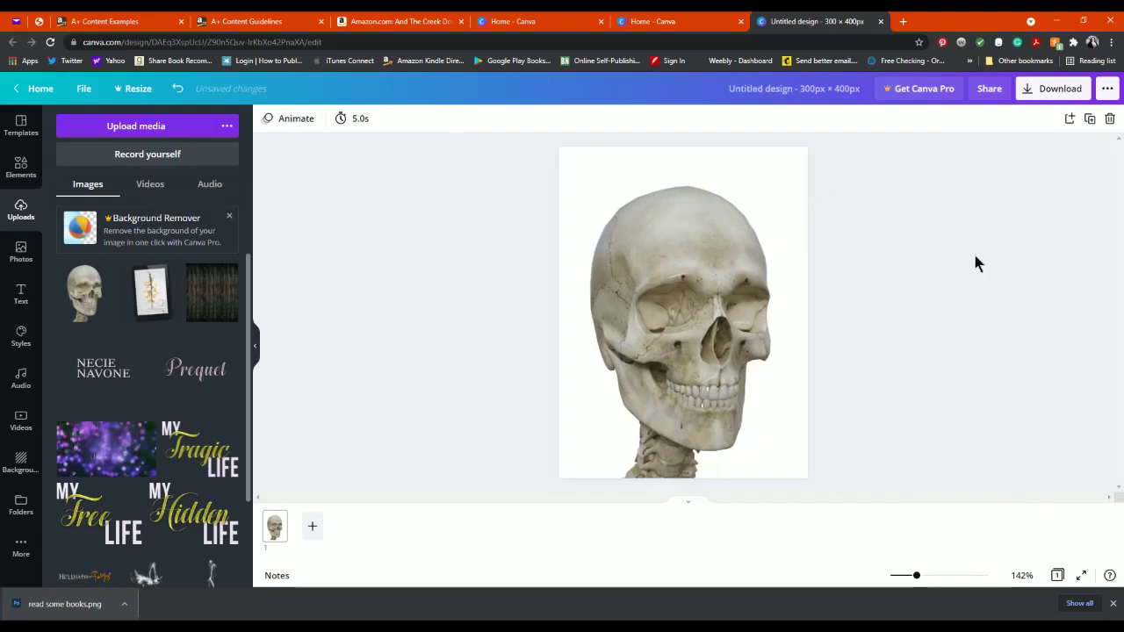
Step: Try the beige texture, gold glitter and orange wood-plank backgrounds behind the skull
click(588, 164)
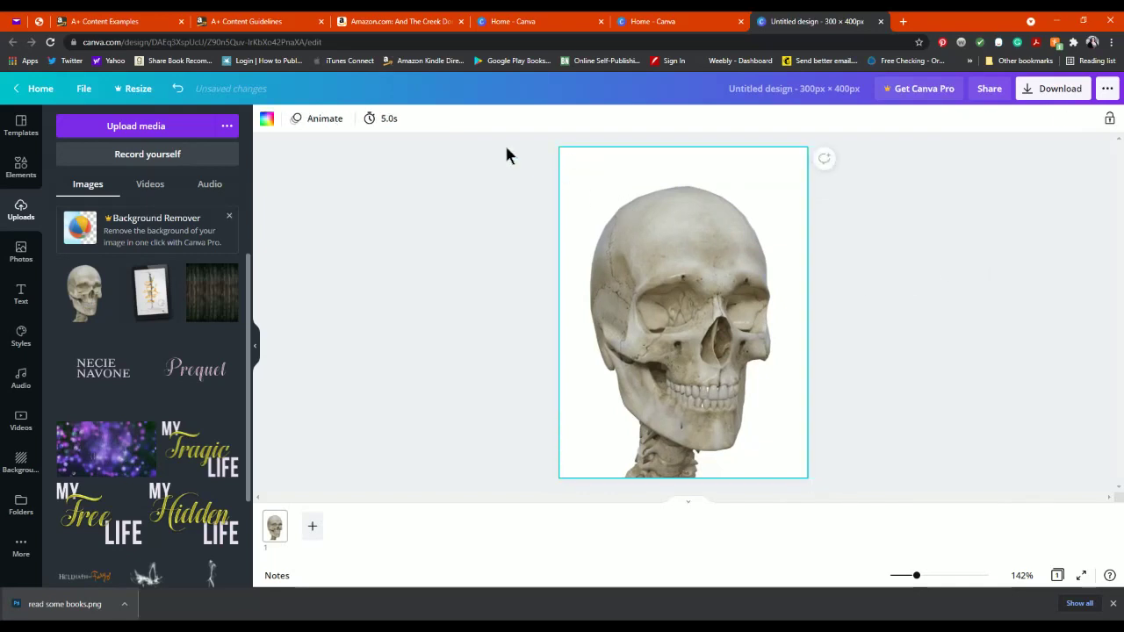
click(18, 460)
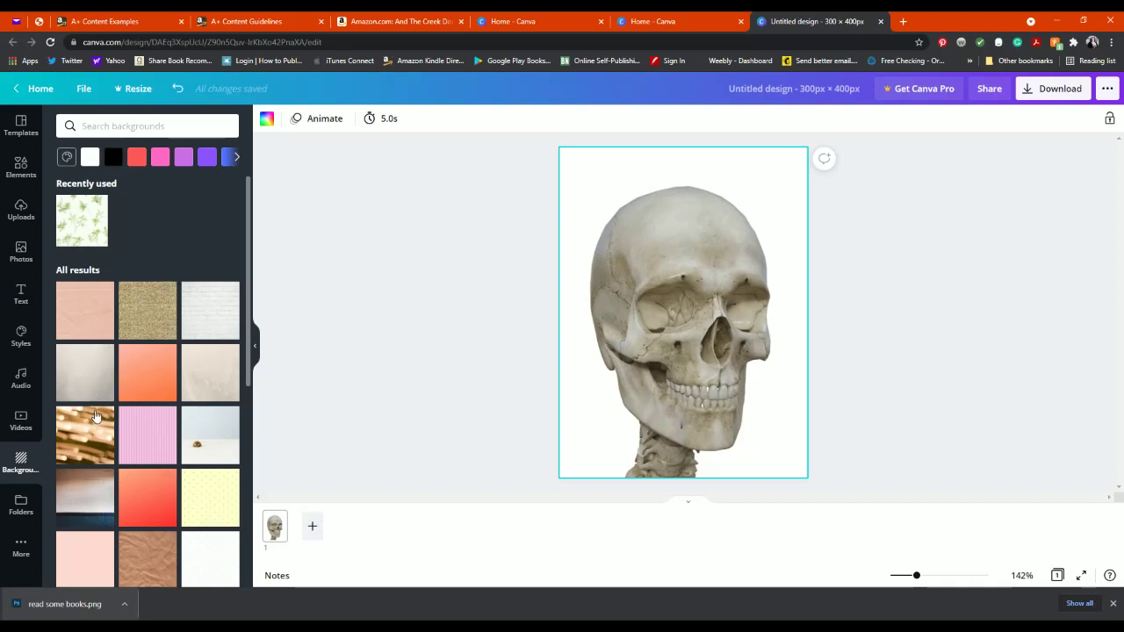
click(99, 370)
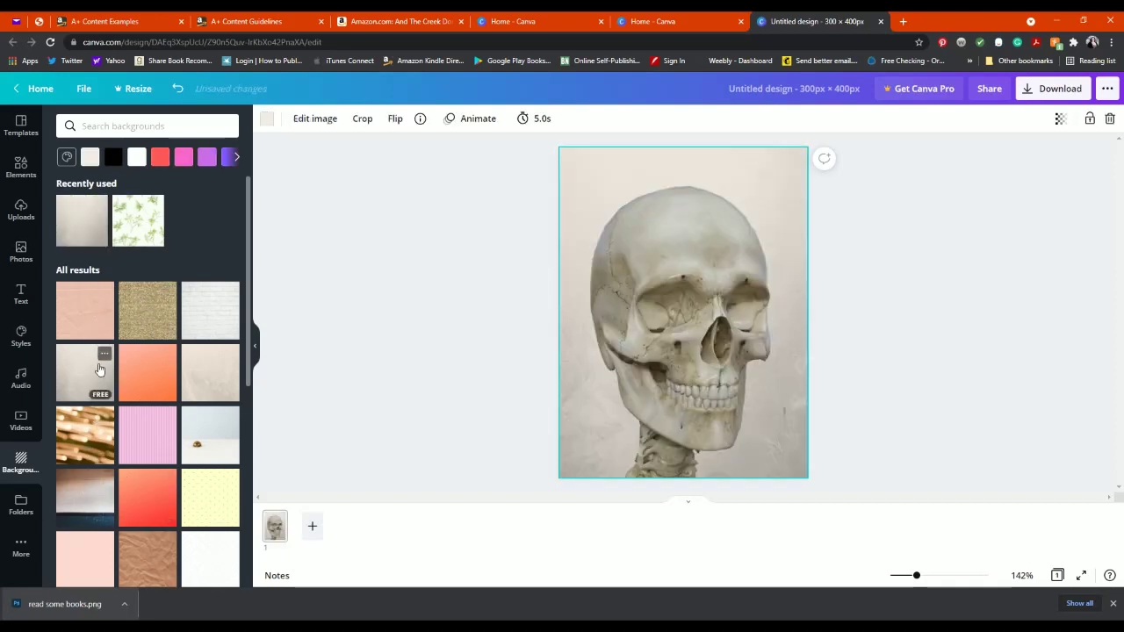
click(142, 326)
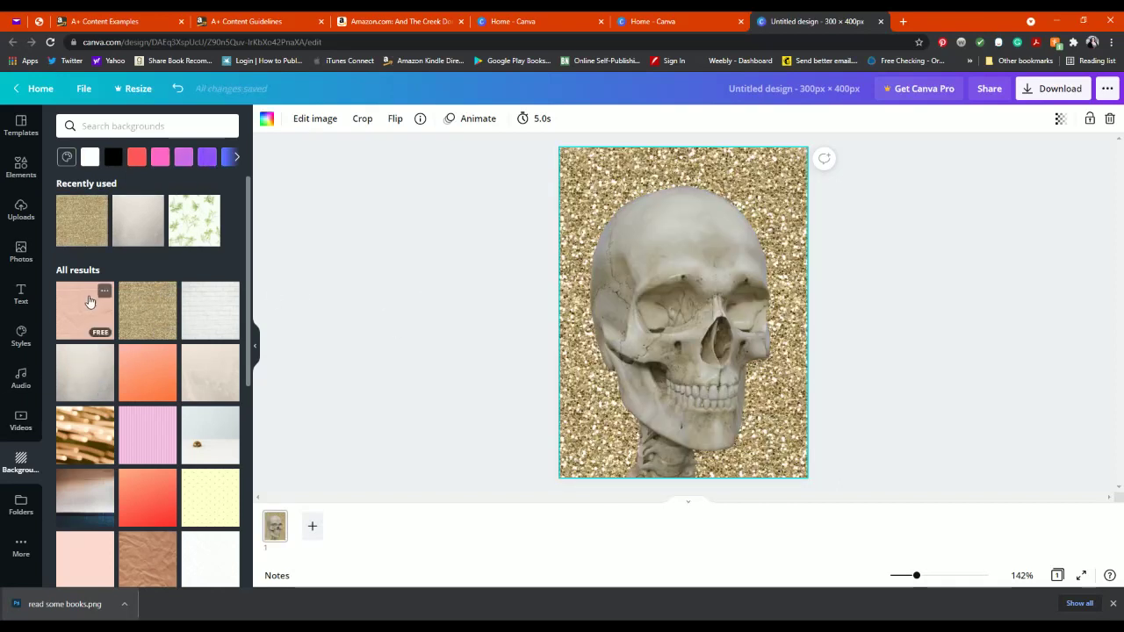
scroll(88, 307, down, 3)
scroll(132, 334, down, 1)
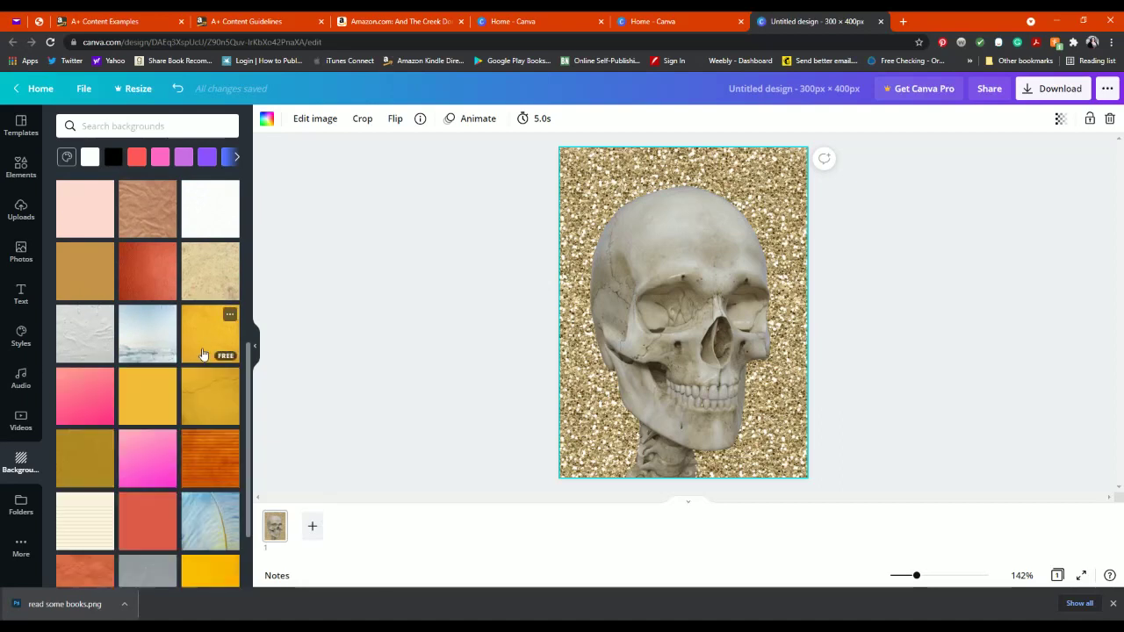
click(202, 354)
click(206, 452)
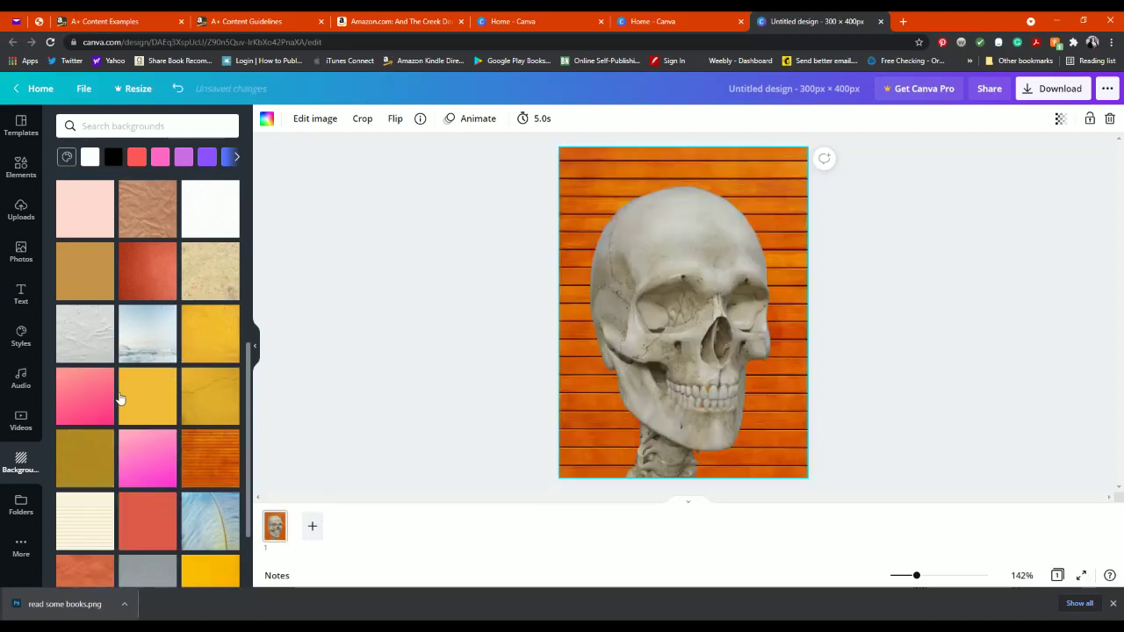
Step: Try the speckled stone and olive backgrounds, and settle on the weathered grey-brown wood planks behind the skull
scroll(122, 400, down, 4)
scroll(99, 439, down, 3)
click(202, 386)
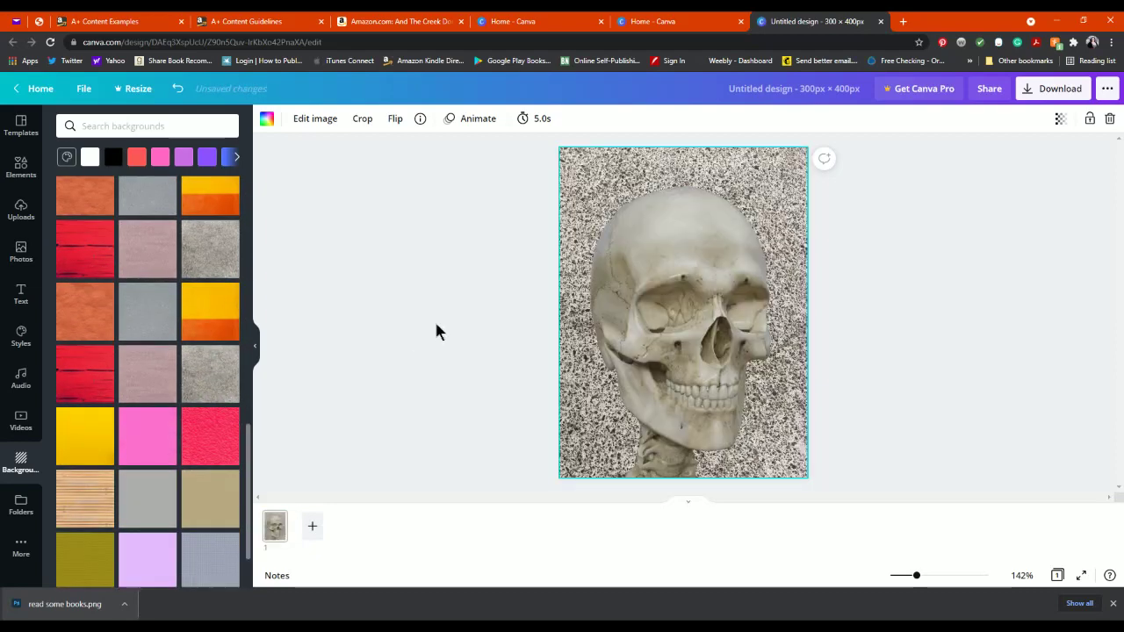
scroll(144, 393, down, 3)
click(75, 435)
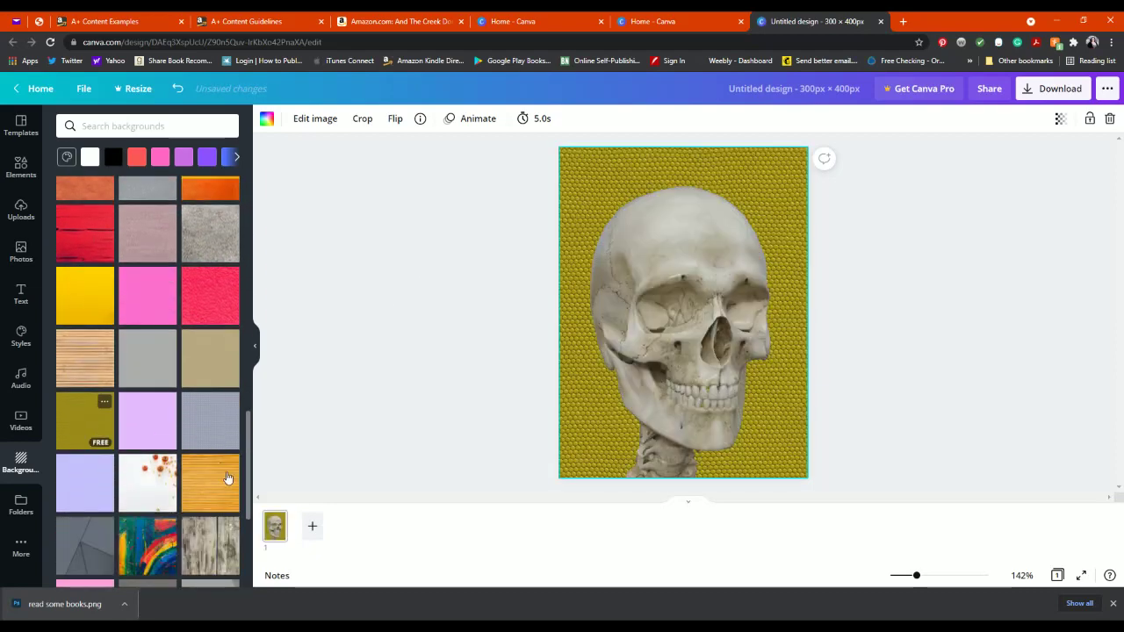
click(215, 482)
click(210, 545)
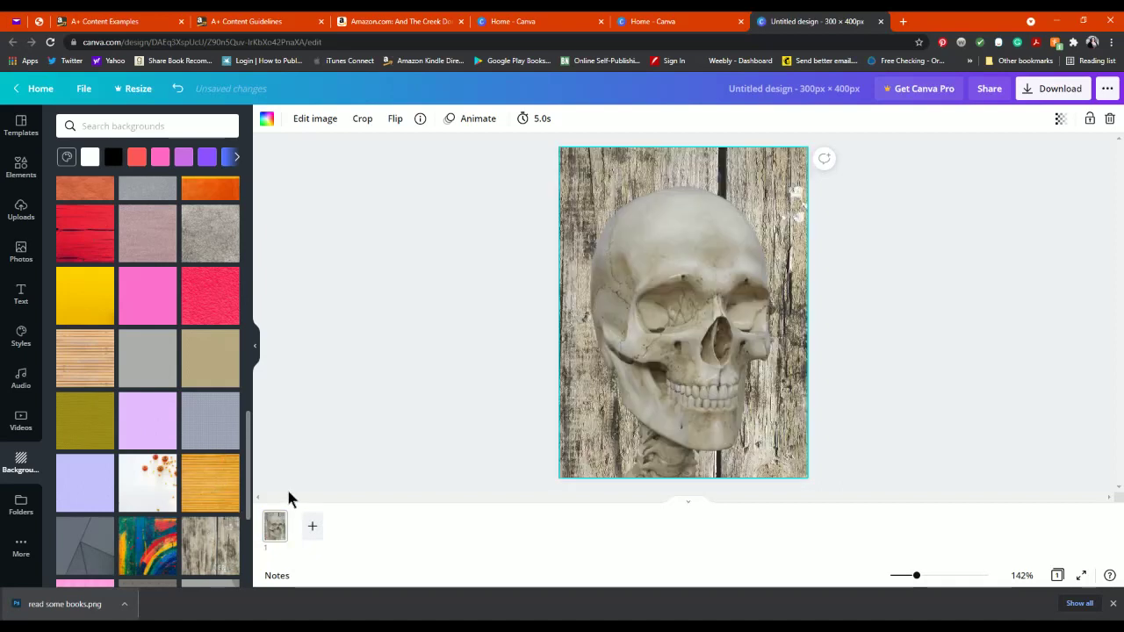
click(619, 415)
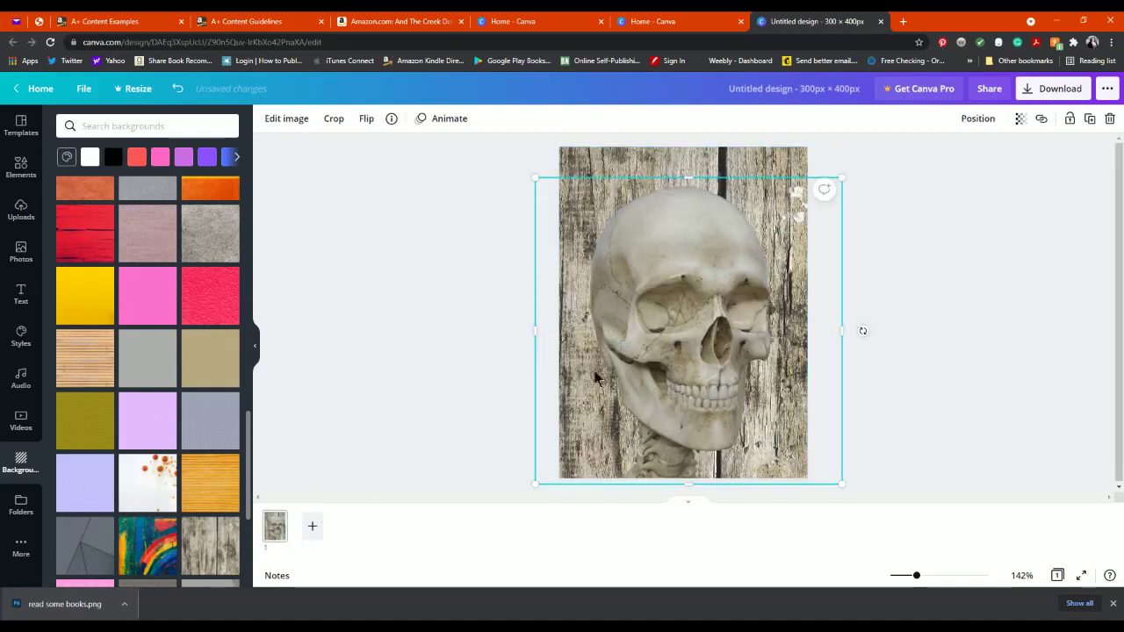
Step: Browse the Photogenic filters for the wood background and try the Tundra filter on it
click(587, 167)
click(306, 118)
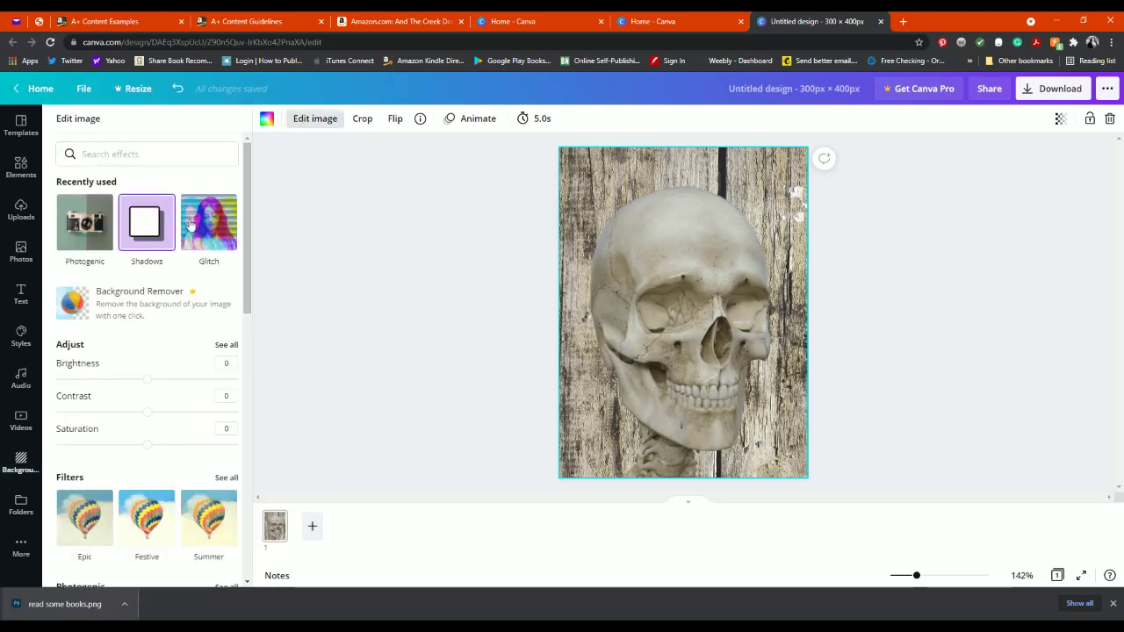
click(76, 226)
scroll(117, 275, down, 6)
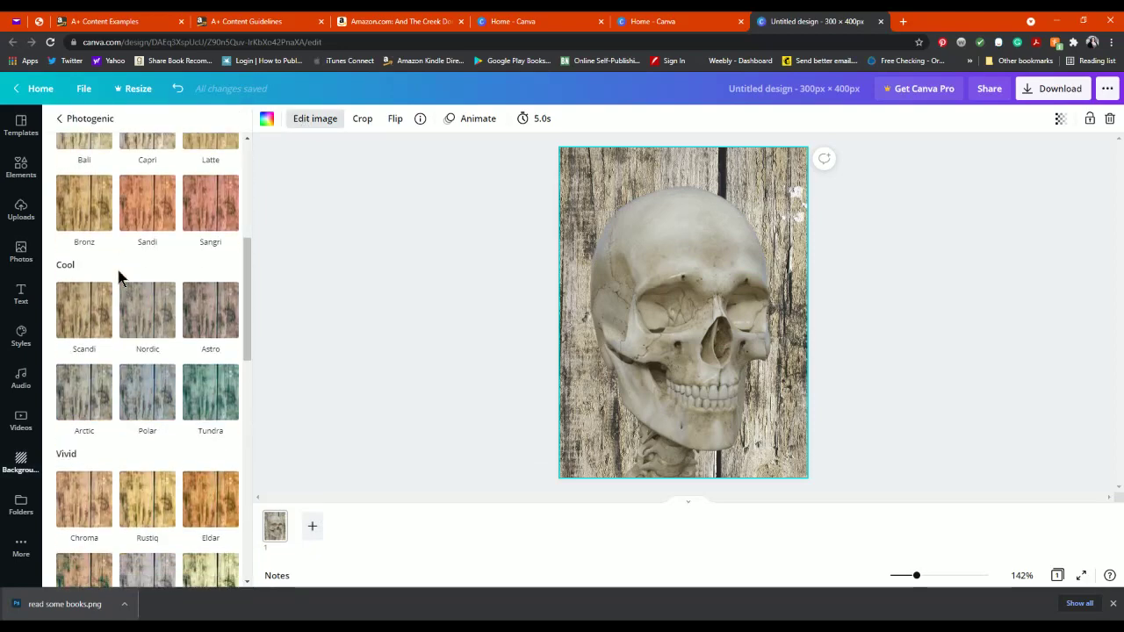
scroll(123, 351, down, 8)
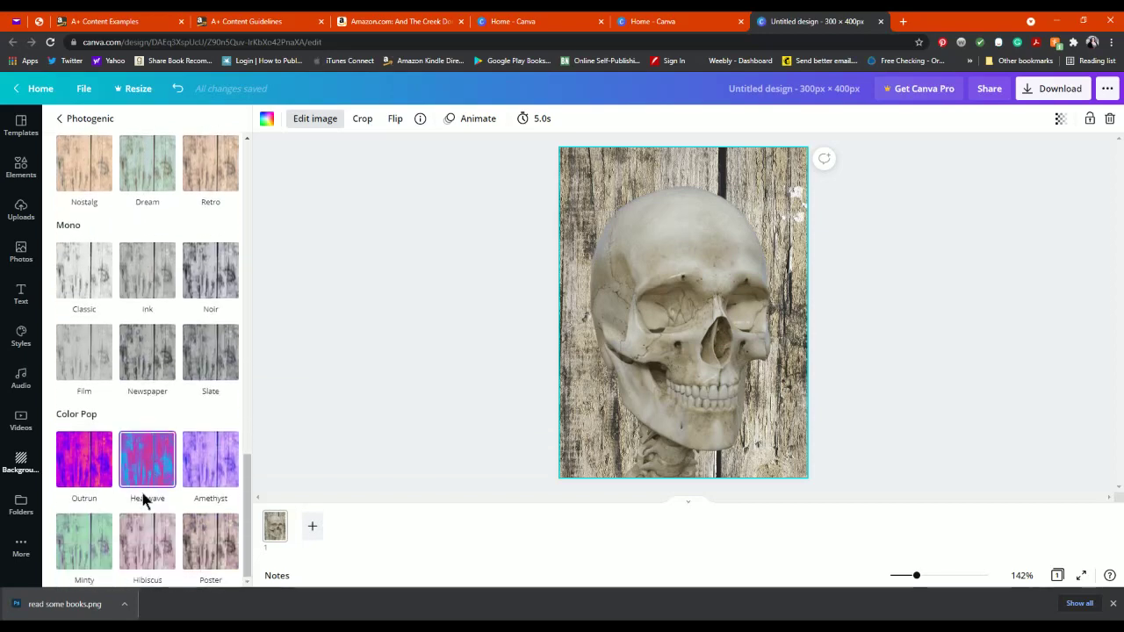
scroll(210, 527, up, 10)
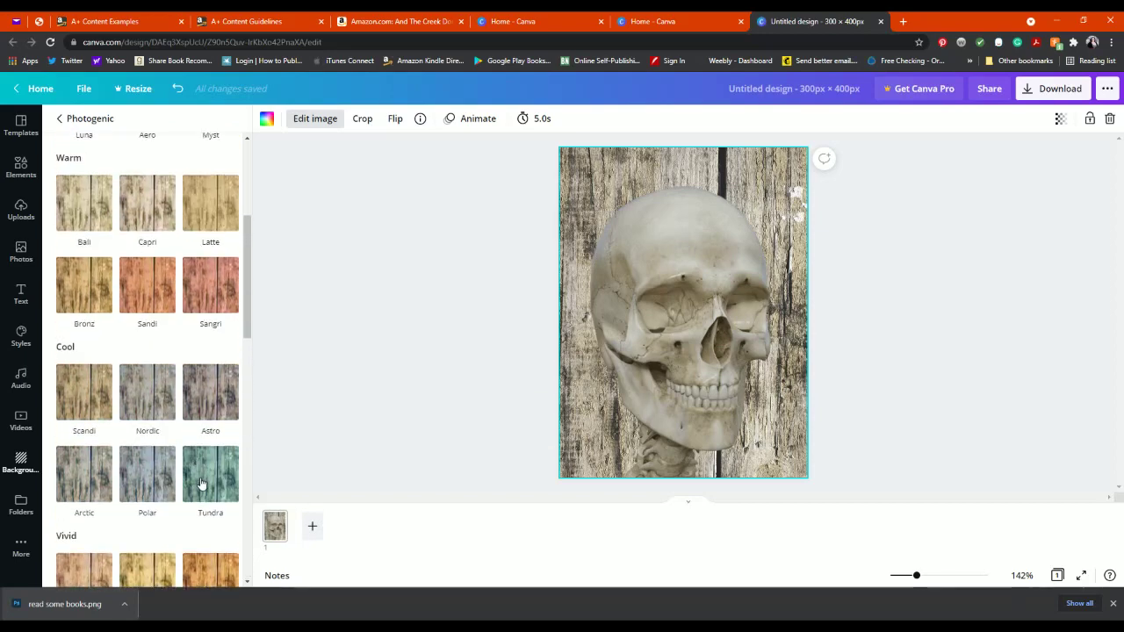
click(202, 486)
scroll(202, 479, up, 5)
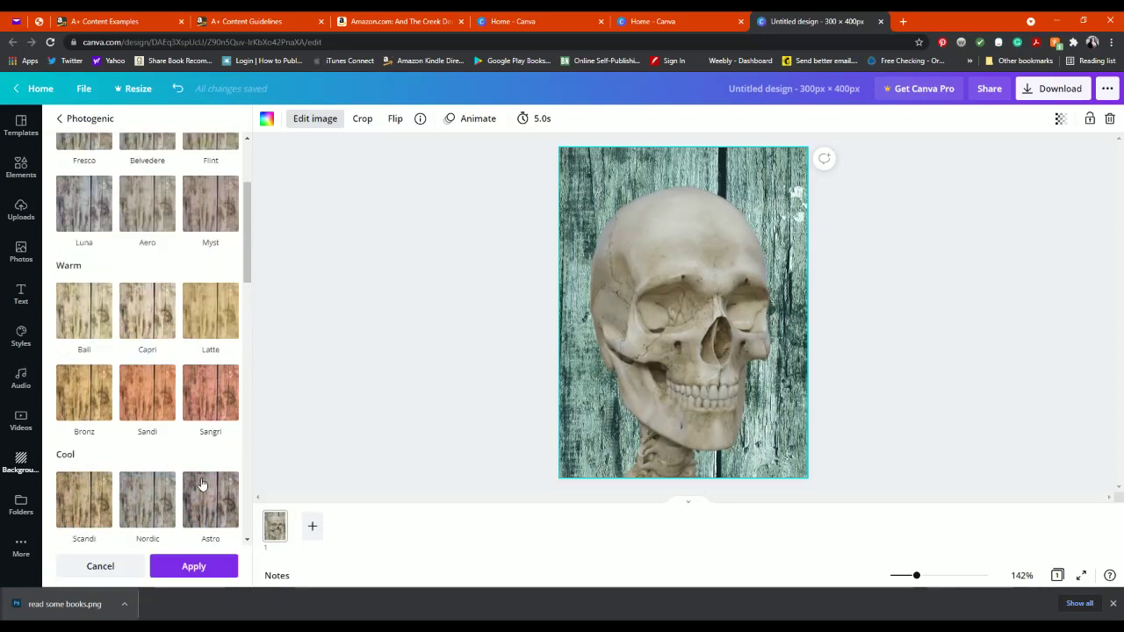
click(61, 118)
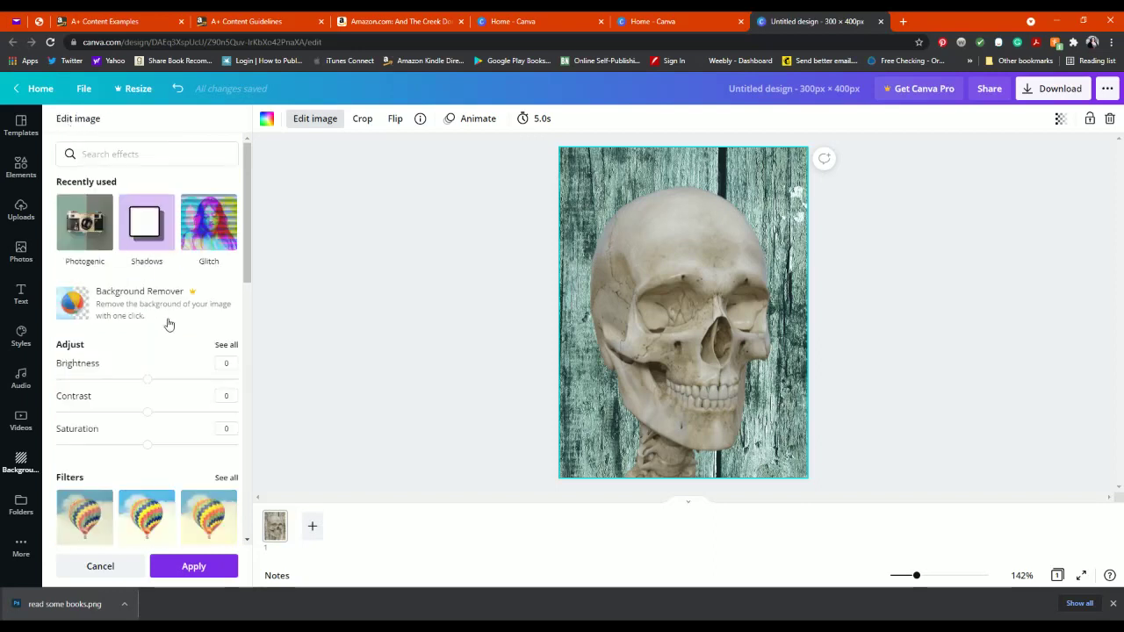
Step: Set the wood background's brightness to -43, contrast to -59 and saturation to -52
drag(85, 383, 95, 415)
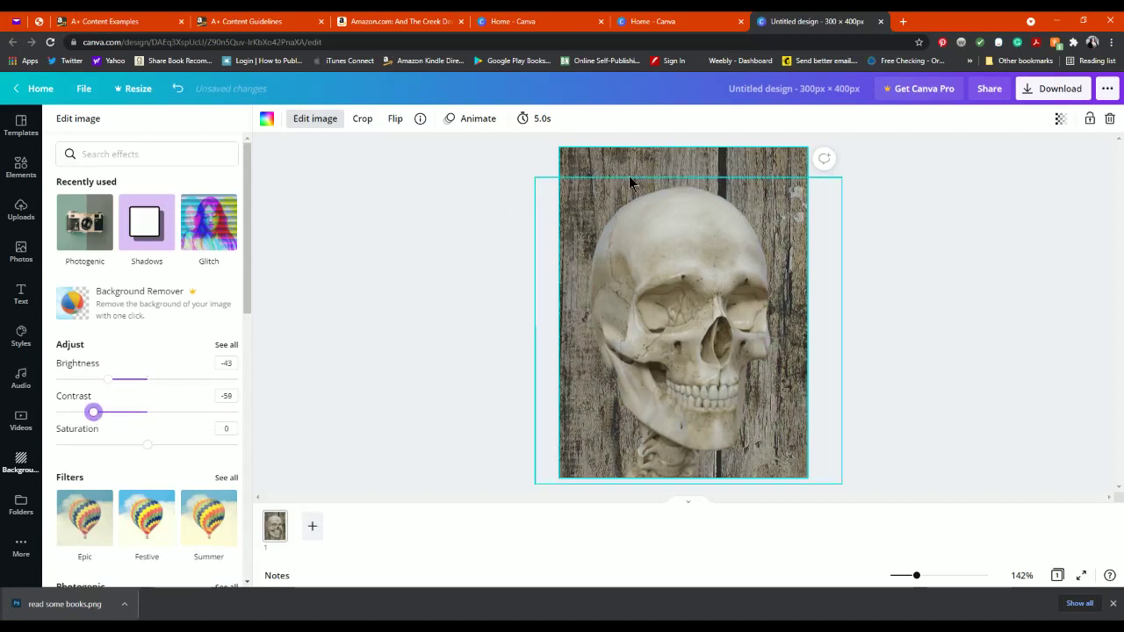
drag(130, 451, 100, 445)
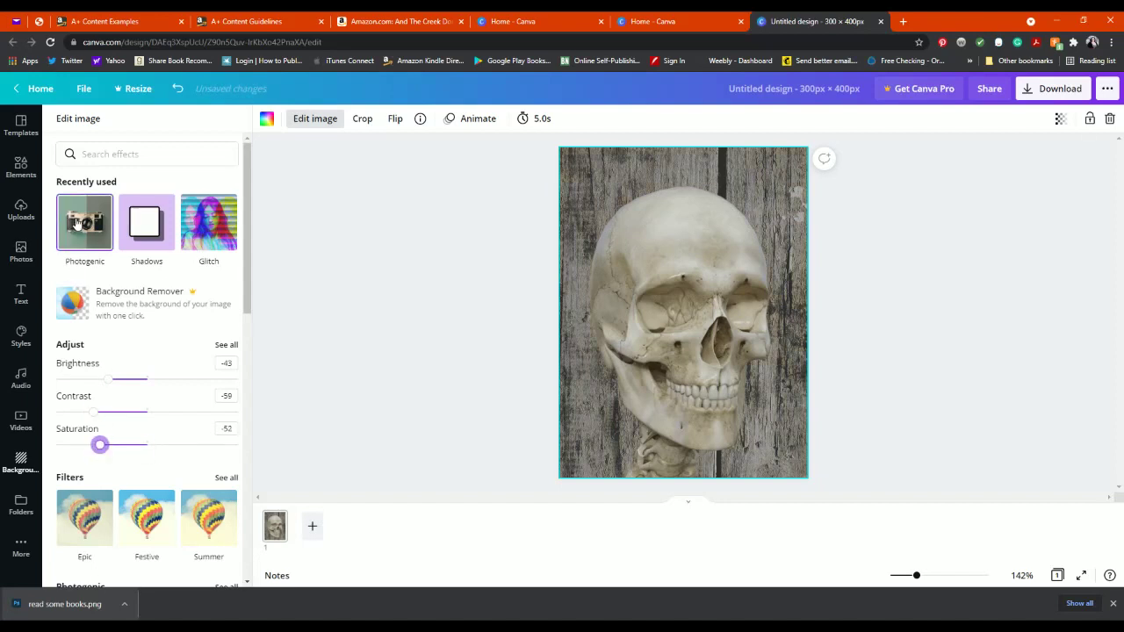
Step: Try the Epic filter on the wood background and undo it
scroll(100, 378, down, 2)
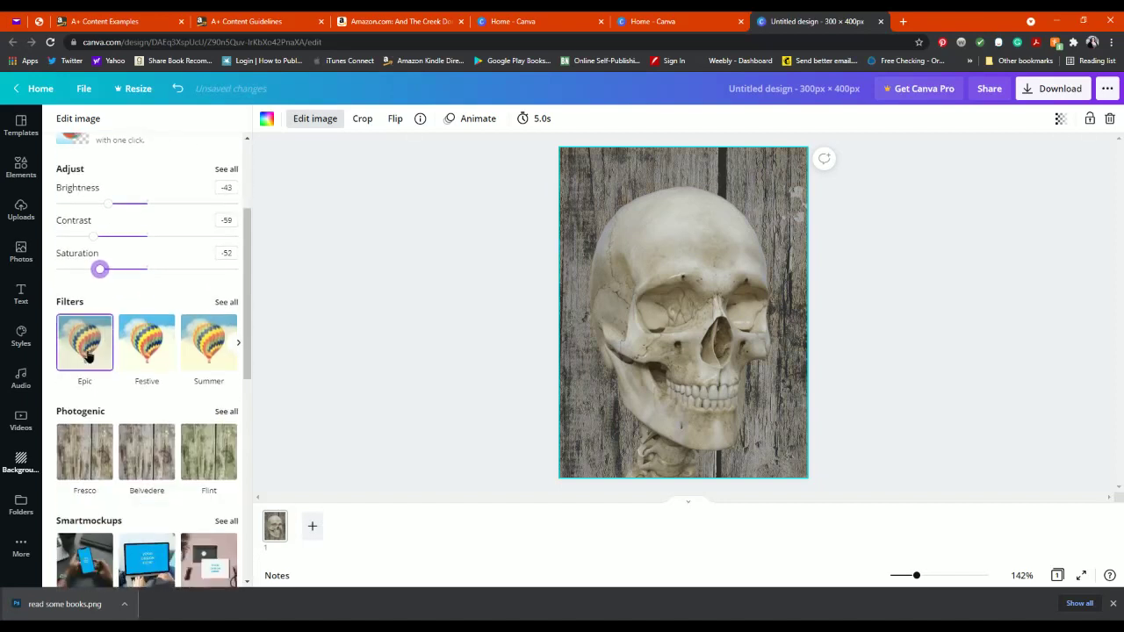
click(88, 355)
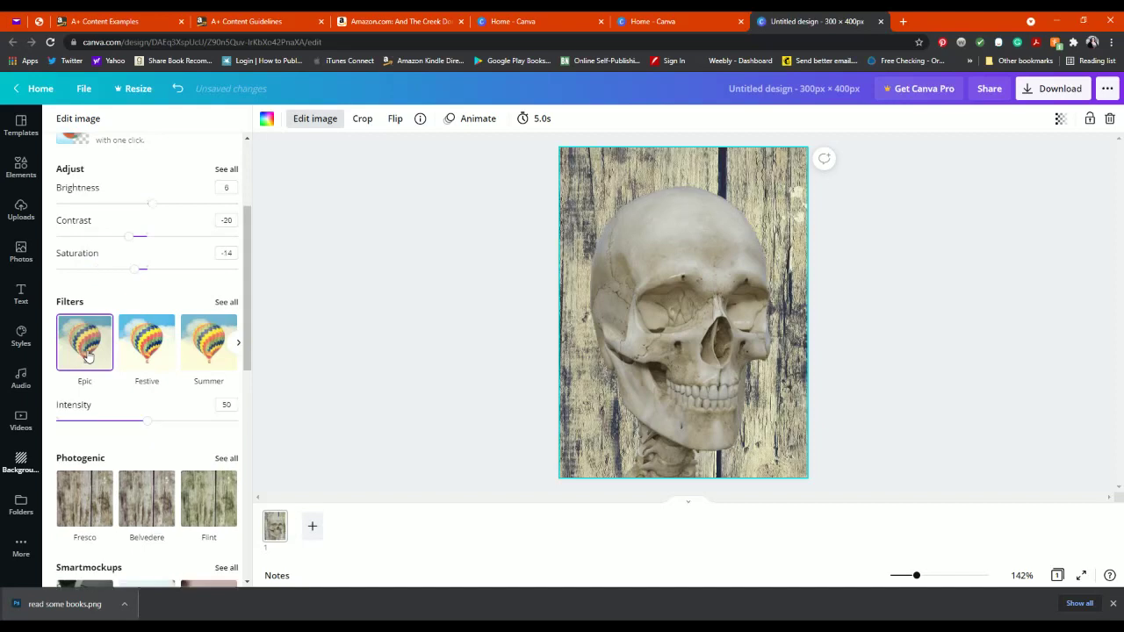
click(175, 92)
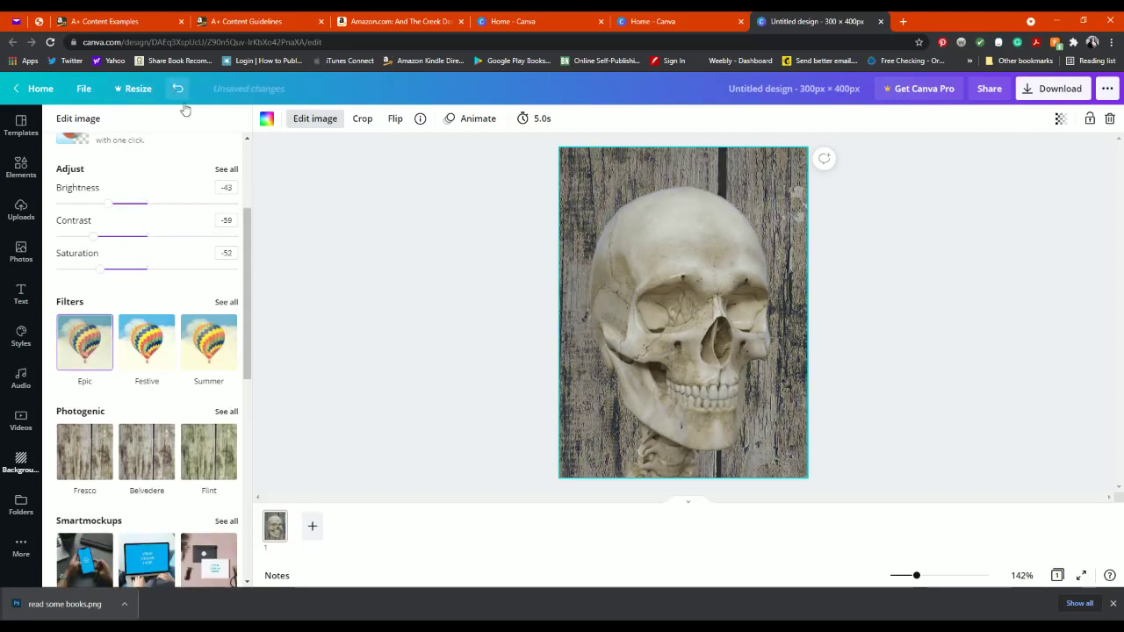
Step: Deselect everything and download the skull design as a PNG named skull pic.png
click(716, 305)
click(411, 295)
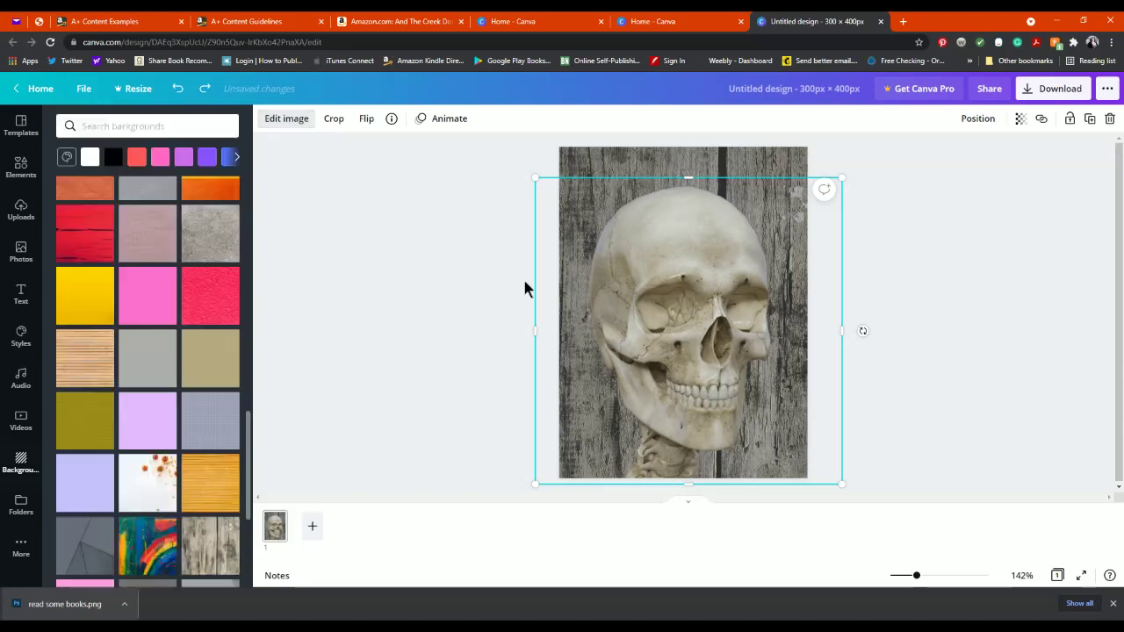
click(960, 215)
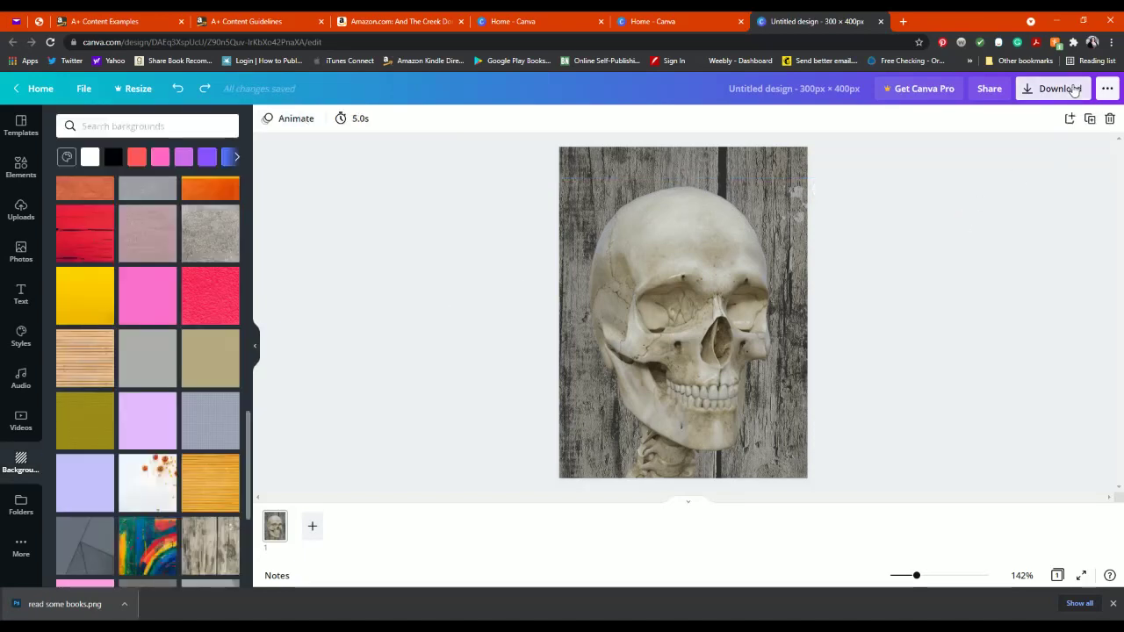
click(1054, 89)
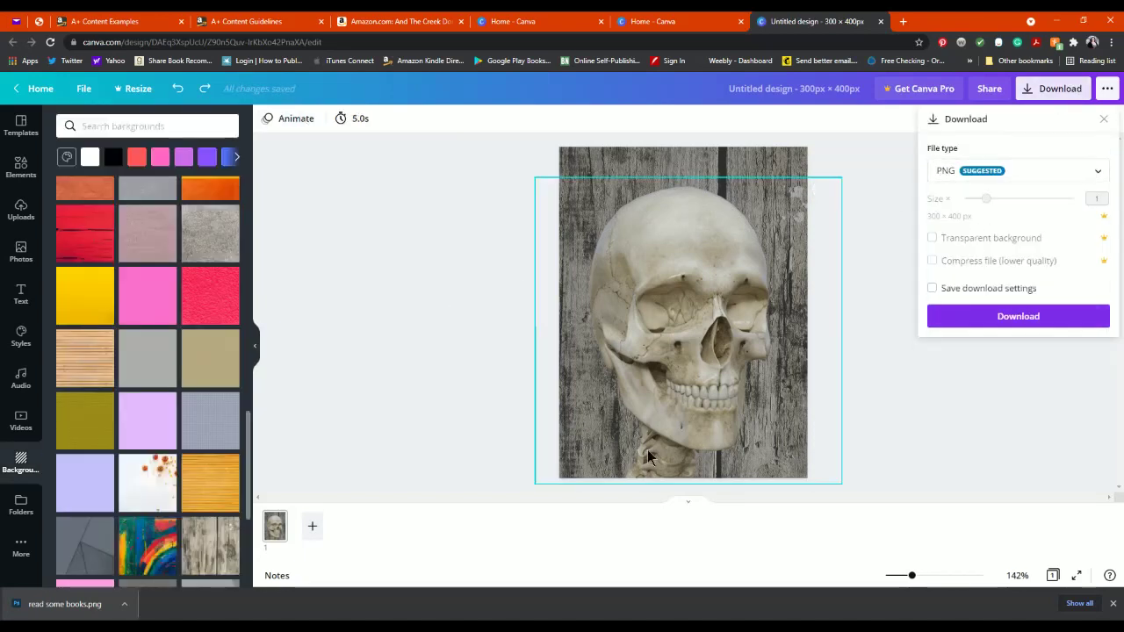
click(1029, 326)
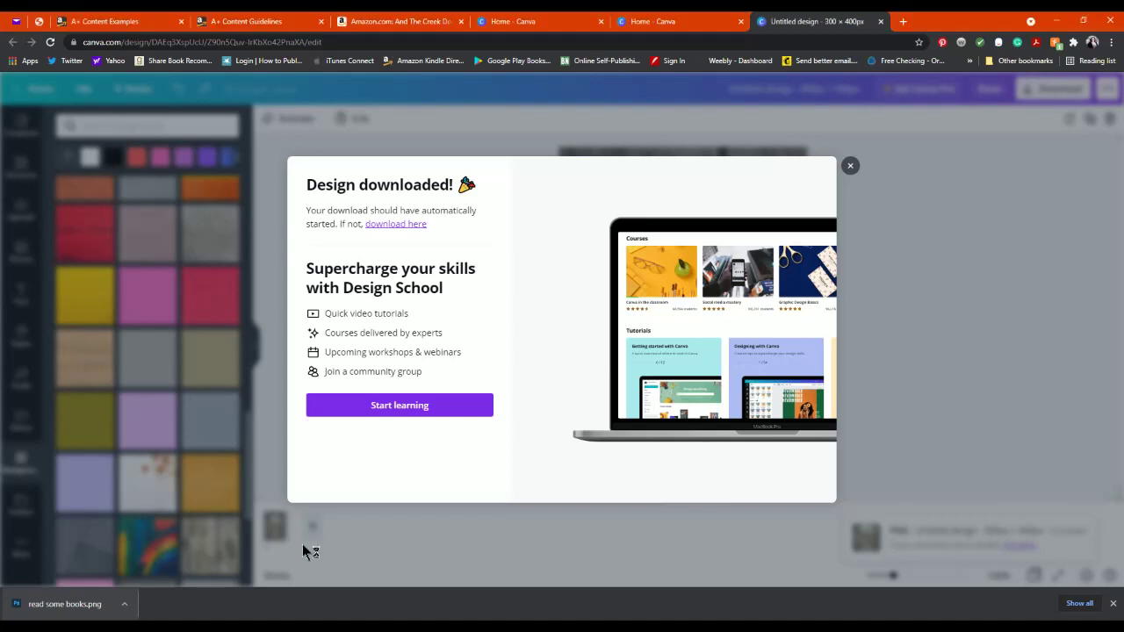
Step: Switch to the KDP A+ Content editor and load skull pic.png into the sidebar module's 300 x 400 px image slot
click(39, 23)
click(320, 204)
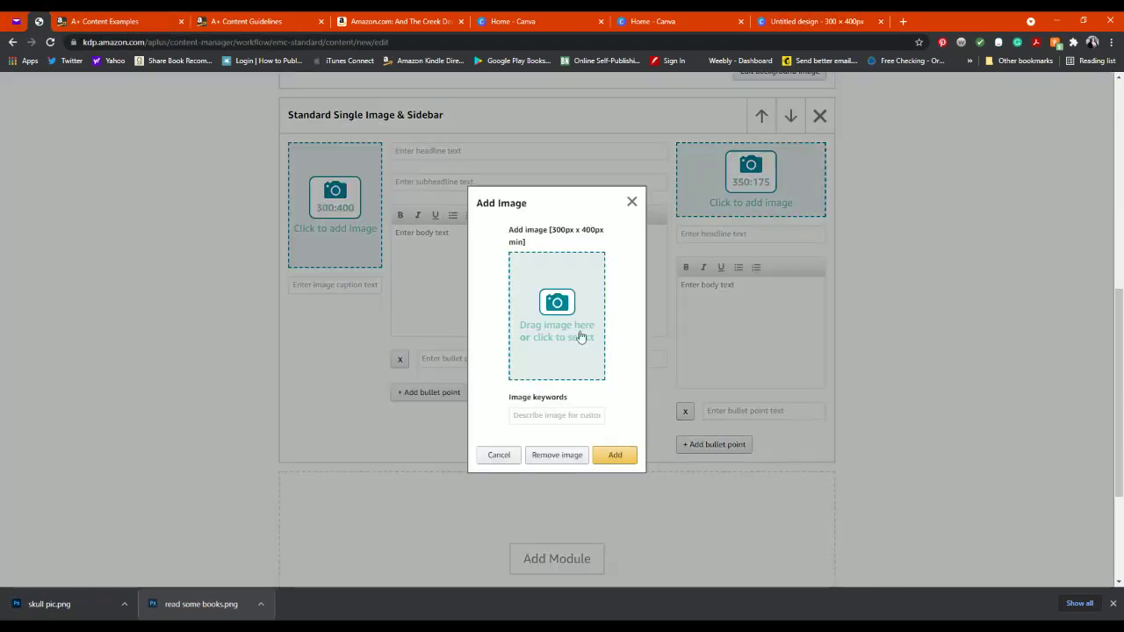
drag(87, 615, 568, 298)
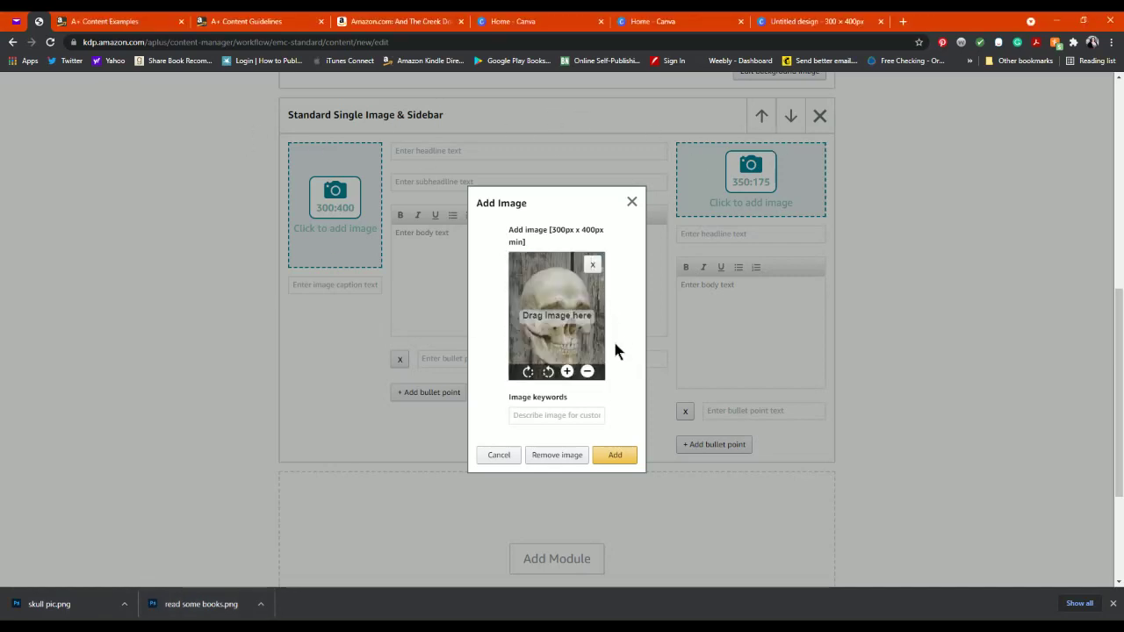
Step: Try zooming in on the skull image and rotate it clockwise through a full turn back to upright
click(567, 373)
click(530, 373)
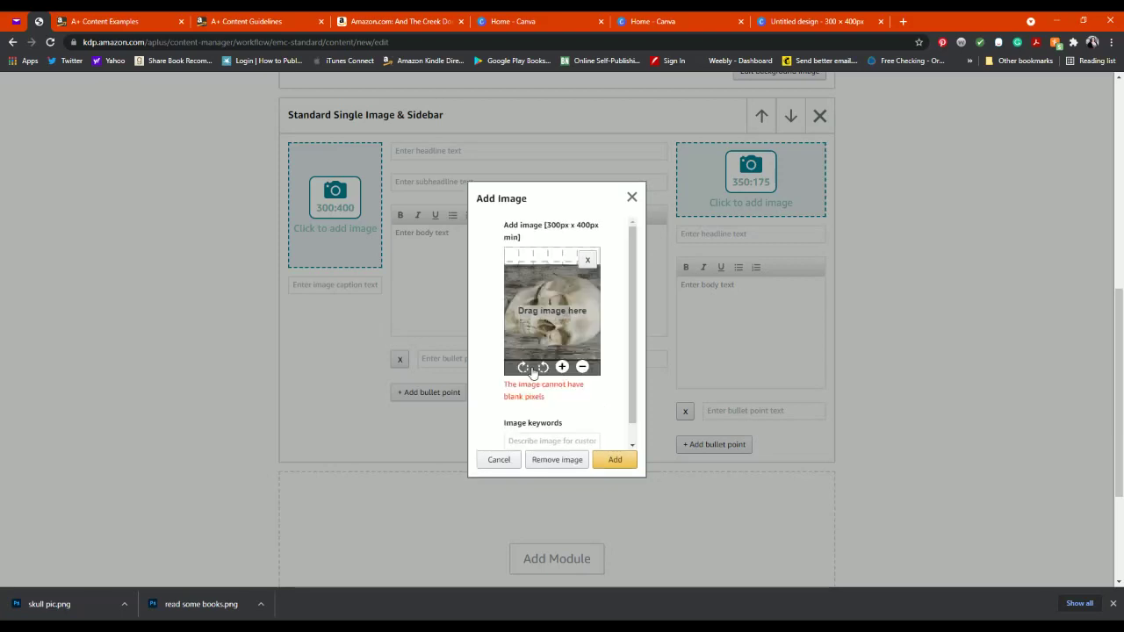
click(529, 372)
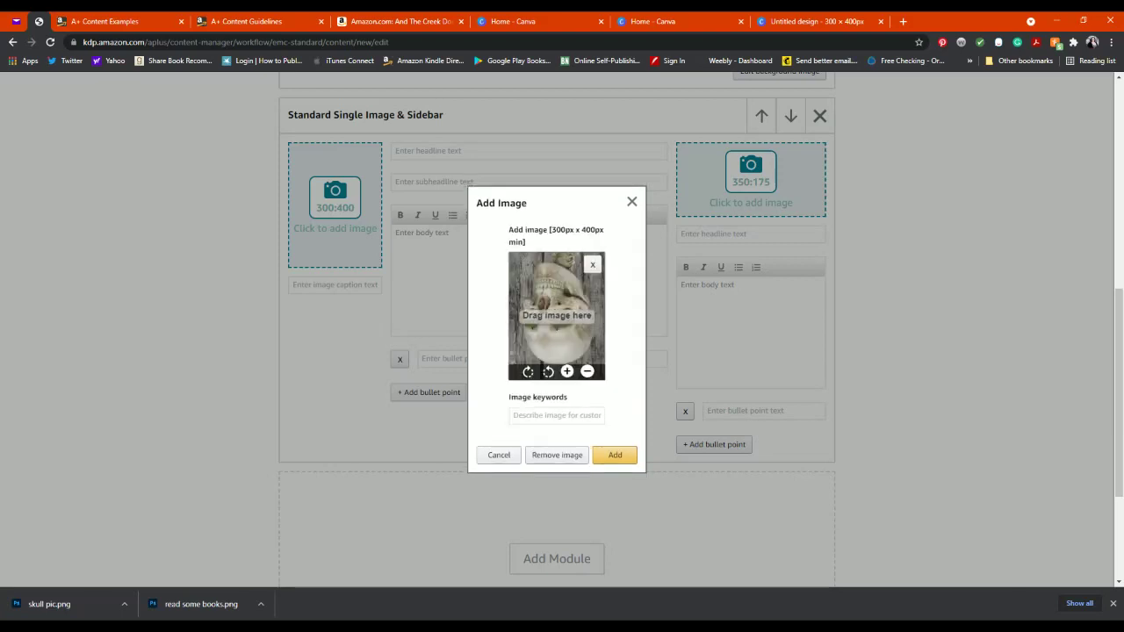
click(529, 372)
click(528, 372)
Step: Enter "skull" as the image keyword and add the image to the module
click(562, 415)
text(skull)
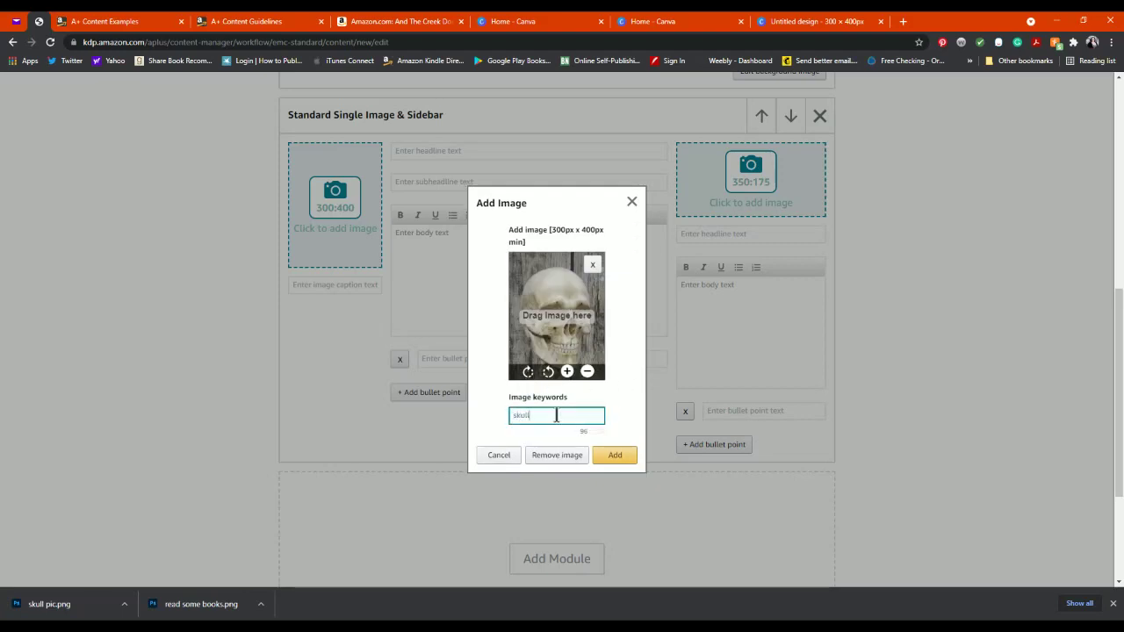
click(625, 456)
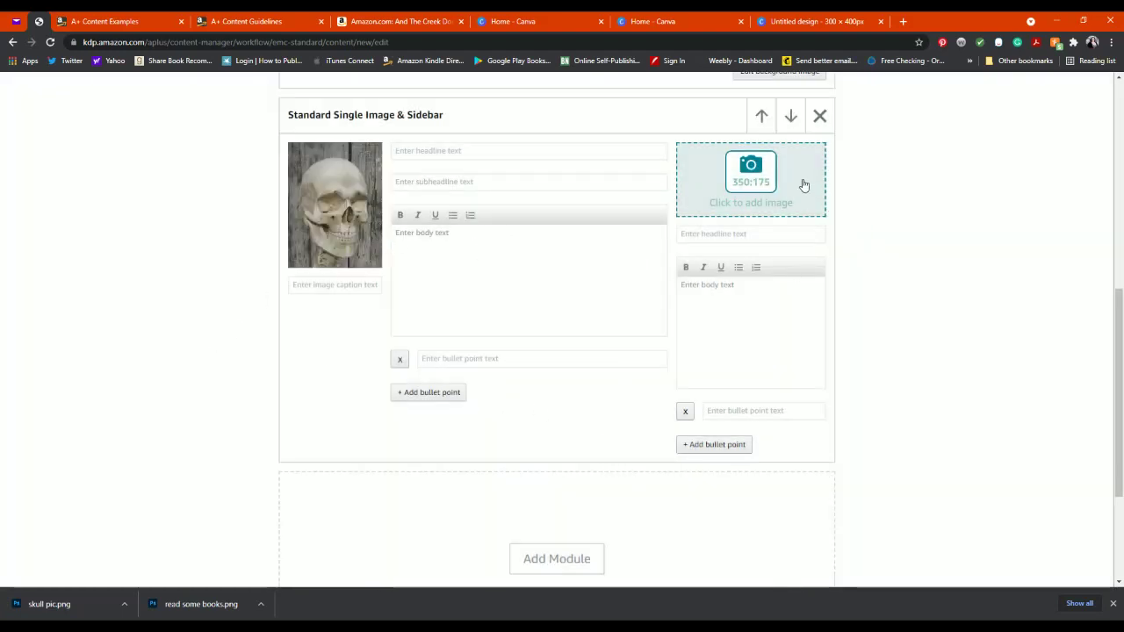
Step: Add a Standard Comparison Chart module below the Single Image & Sidebar module and view its image slots
scroll(743, 344, up, 1)
scroll(524, 454, down, 3)
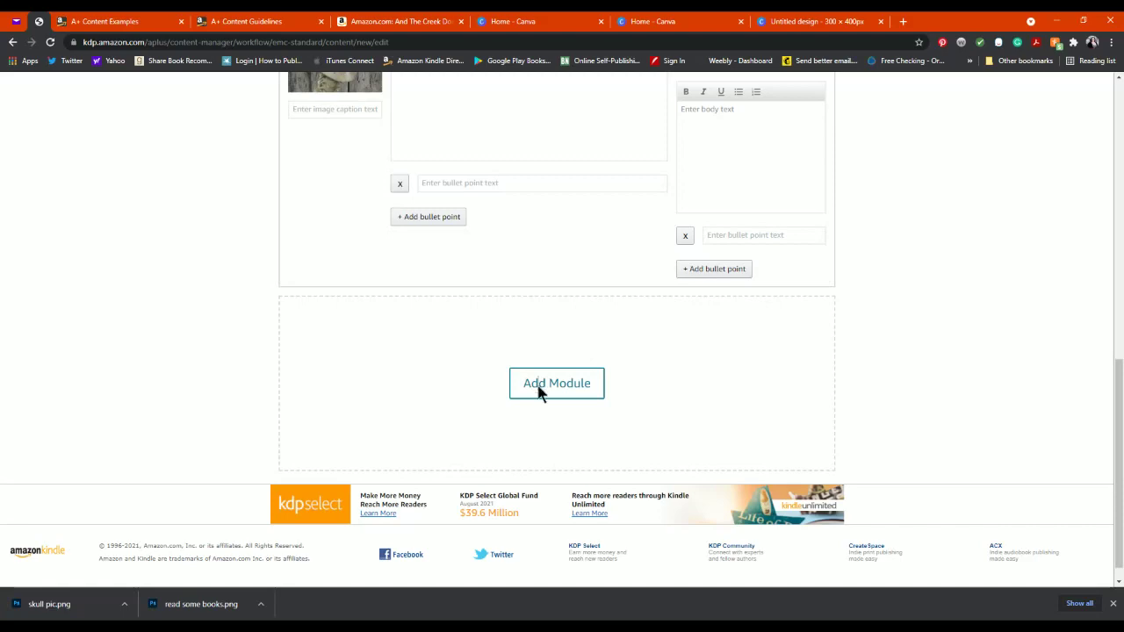
click(540, 393)
click(825, 342)
scroll(404, 281, down, 2)
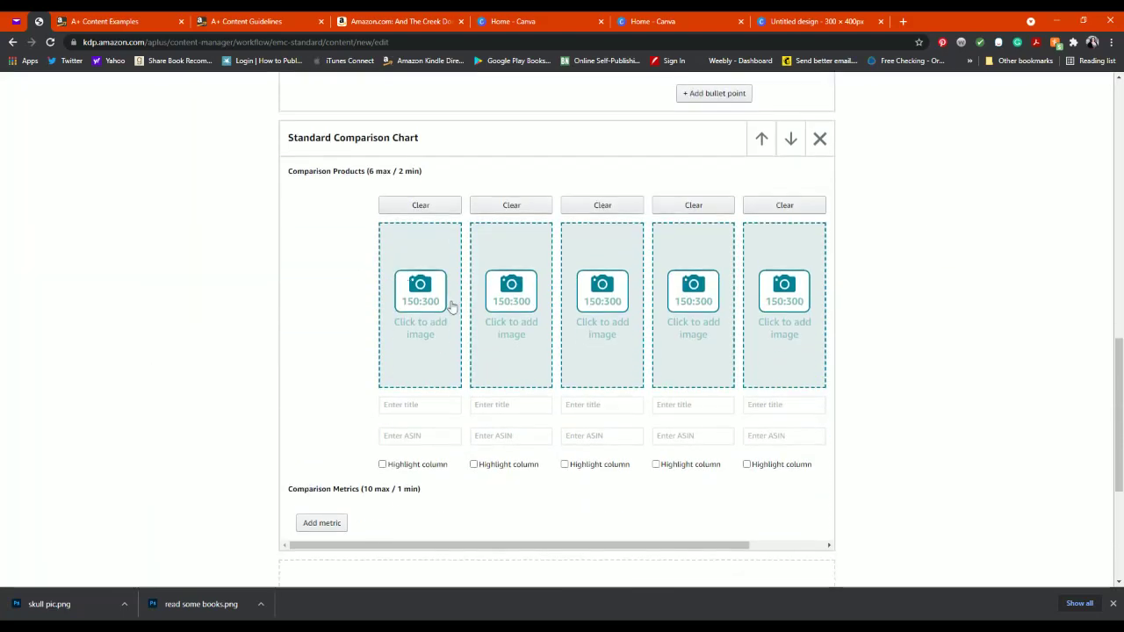
Step: Switch to Canva, dismiss the download message and return from the skull design to the home page
click(806, 22)
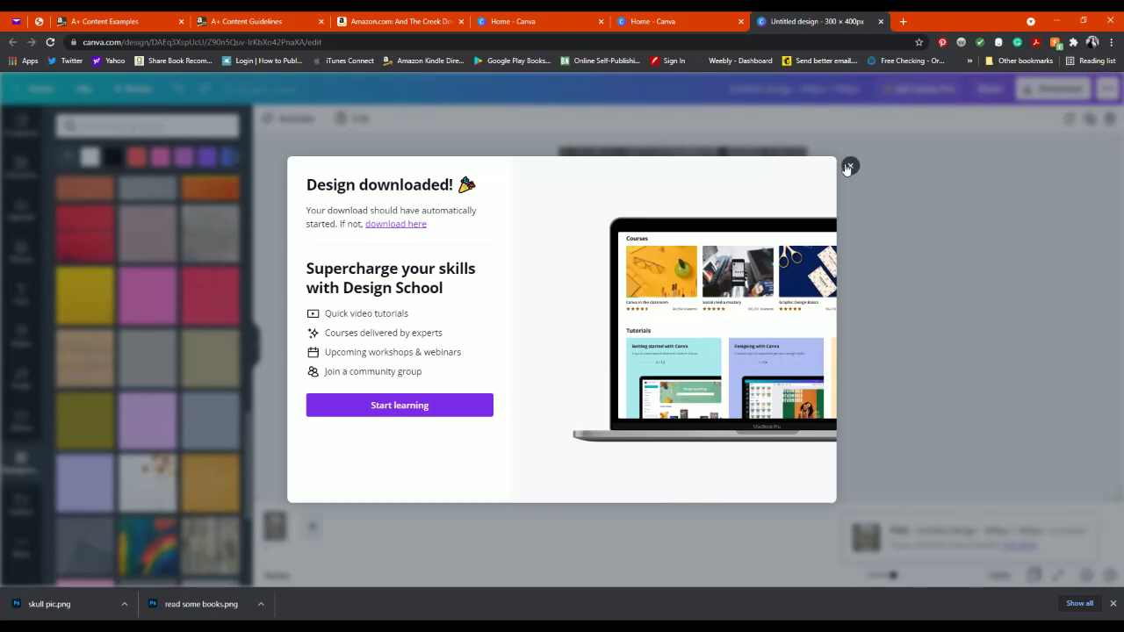
click(847, 167)
click(17, 87)
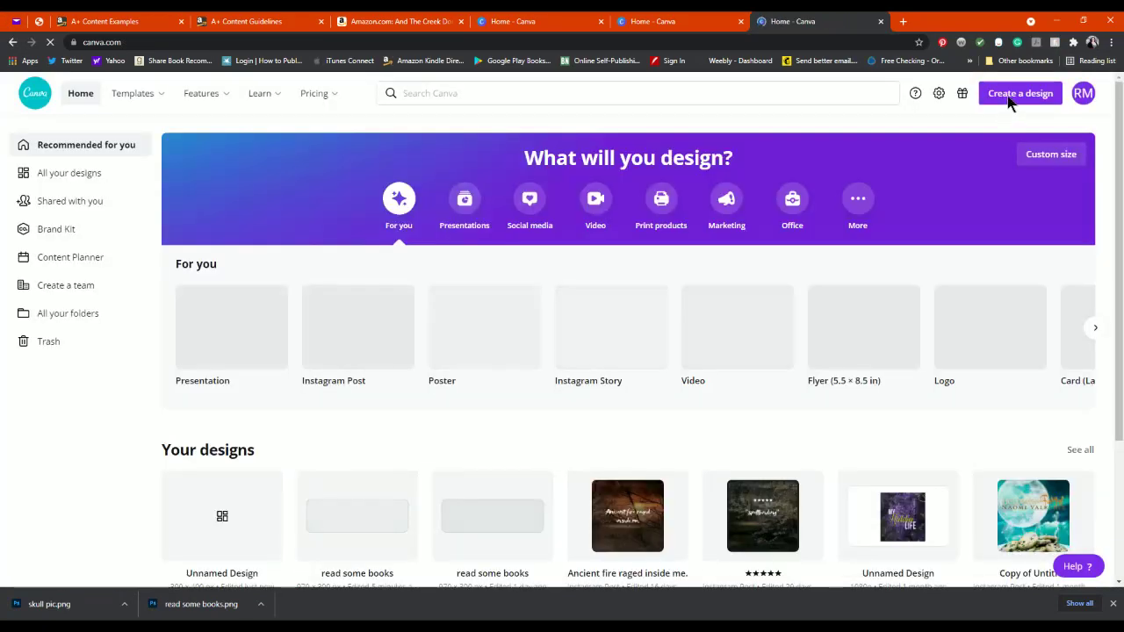
click(1008, 99)
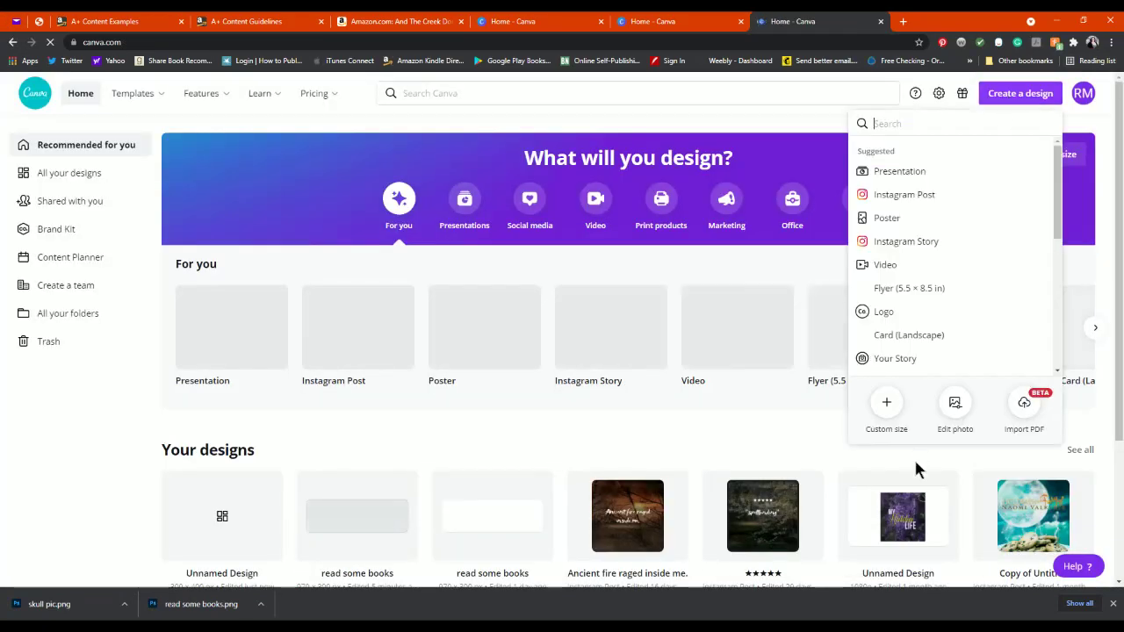
click(888, 411)
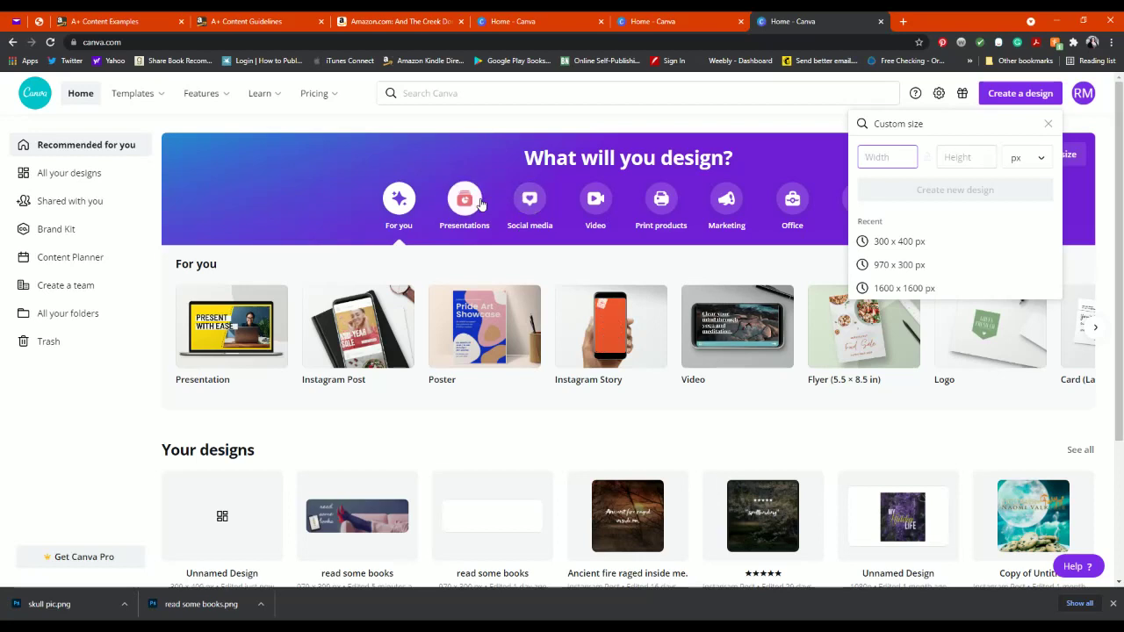
click(572, 95)
mouse_move(334, 106)
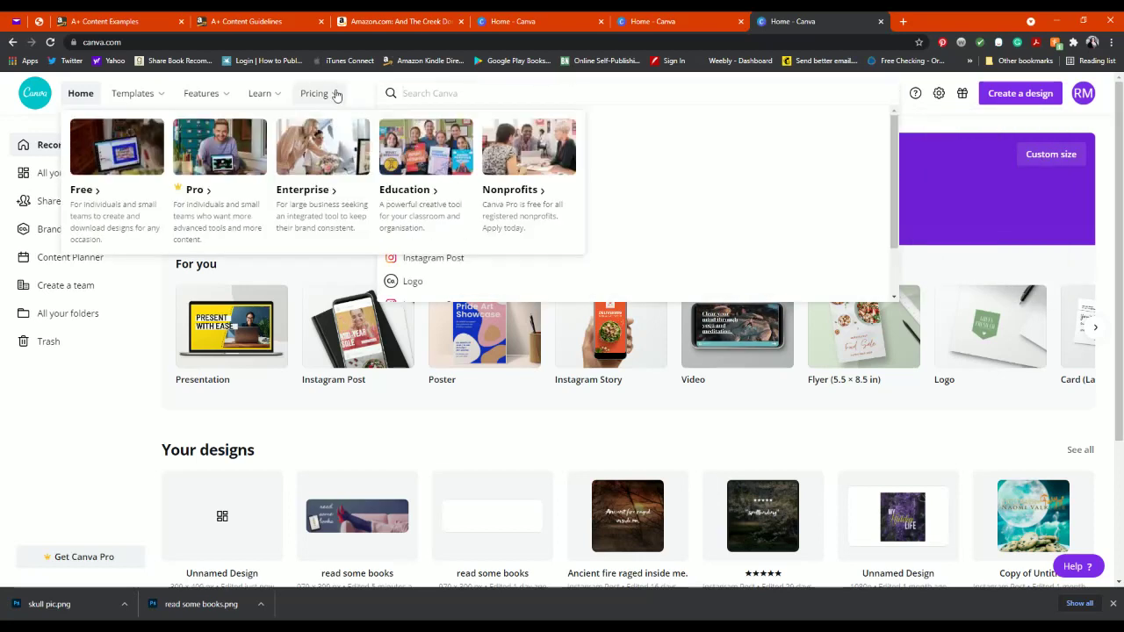
click(107, 458)
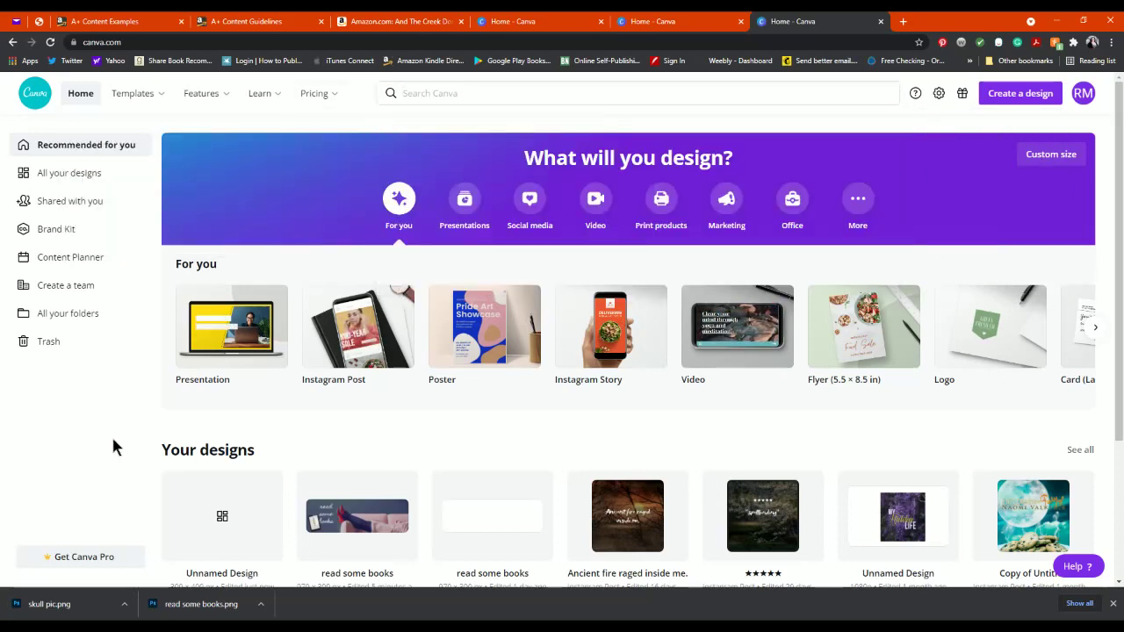